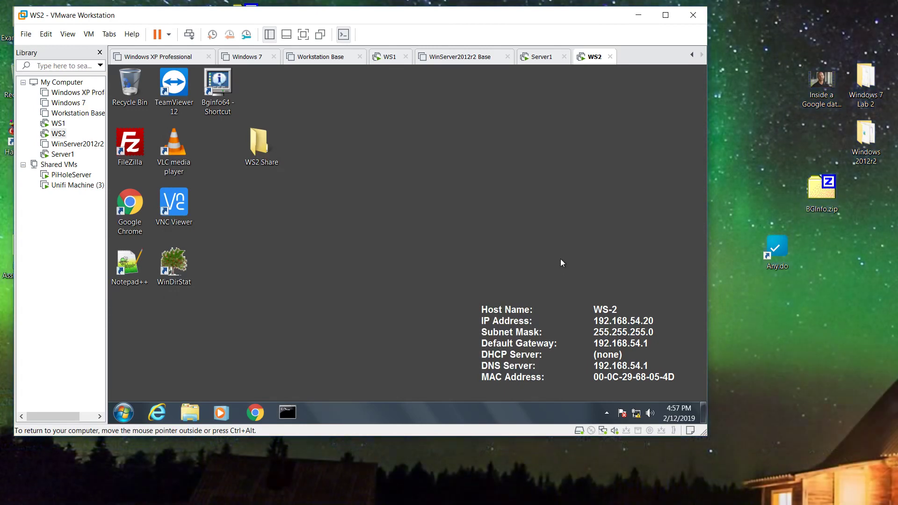
- On Server1, run cmd as administrator and pin the Command Prompt to the taskbar
left_click(63, 154)
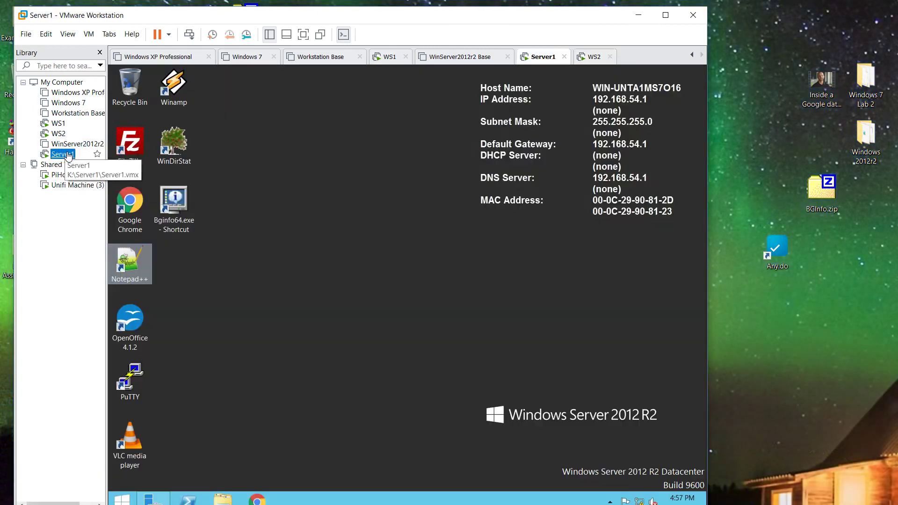
left_click(477, 261)
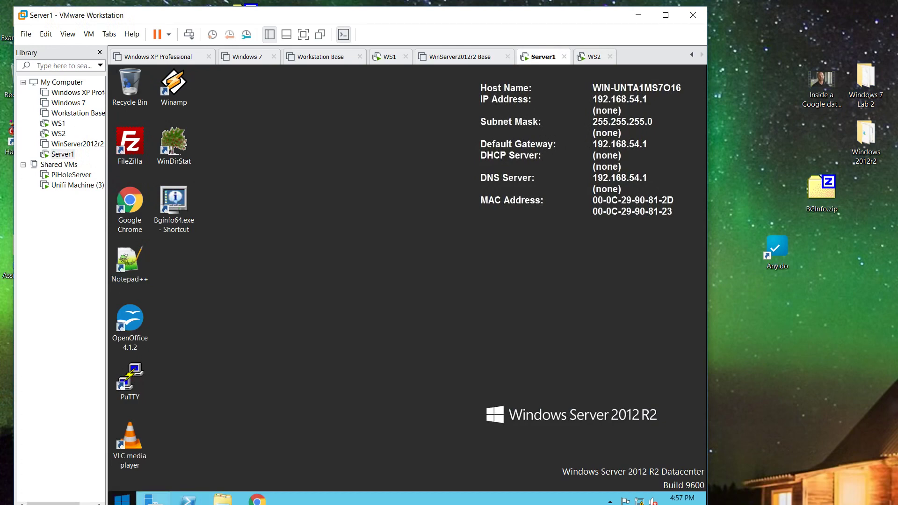
left_click(123, 499)
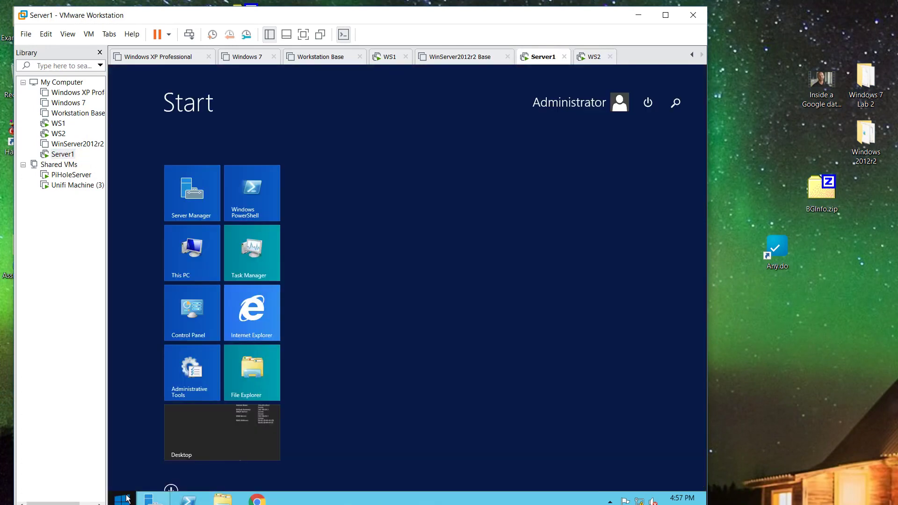
type("cmd")
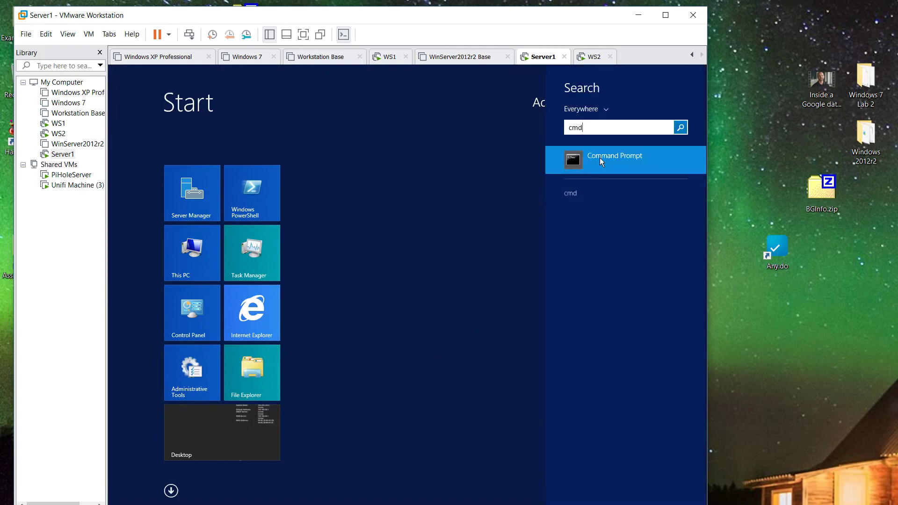
right_click(600, 158)
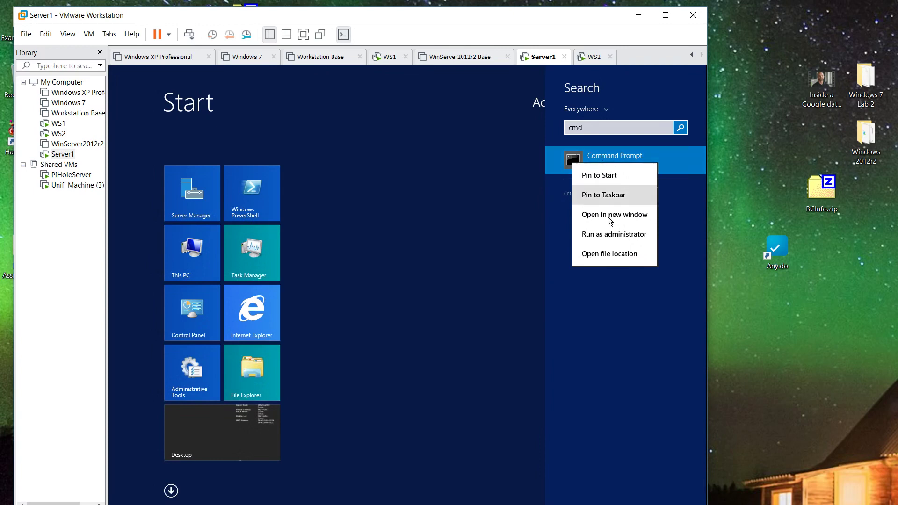
left_click(610, 237)
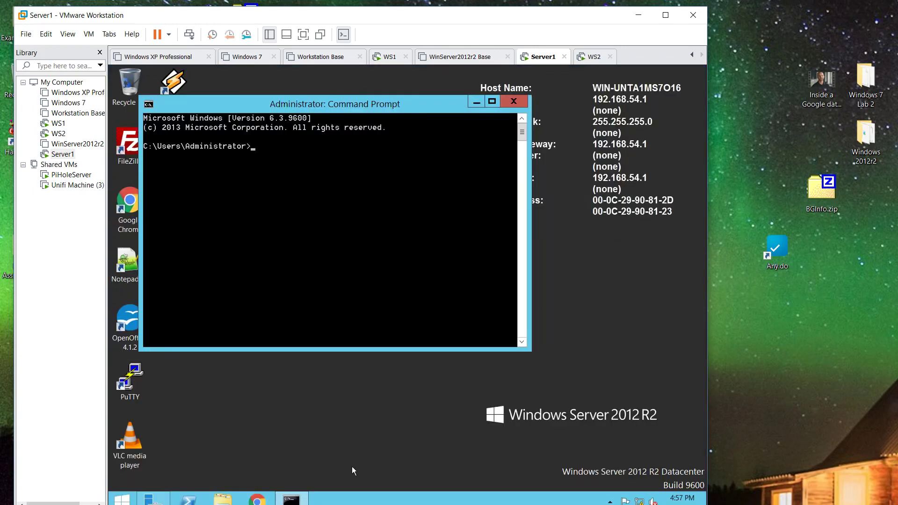
right_click(291, 500)
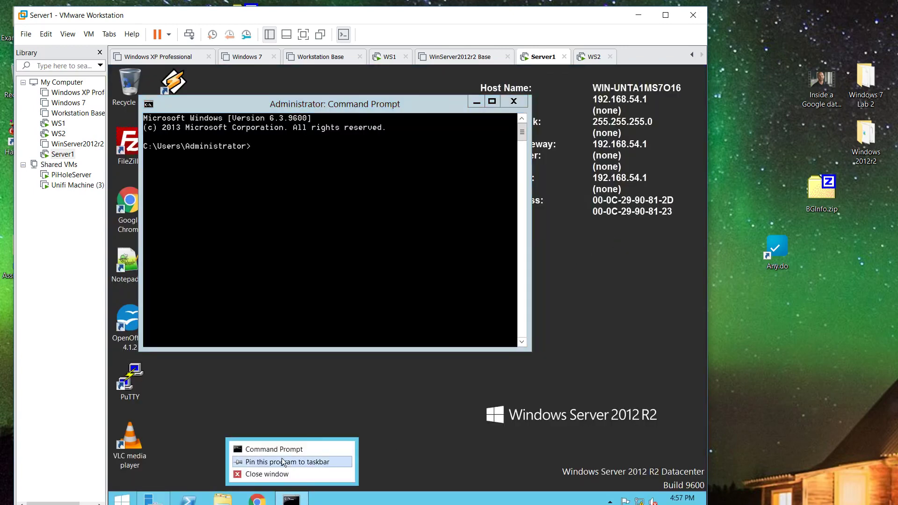
left_click(281, 463)
- On WS2, close the plain Command Prompt and unpin it from the taskbar
double_click(58, 123)
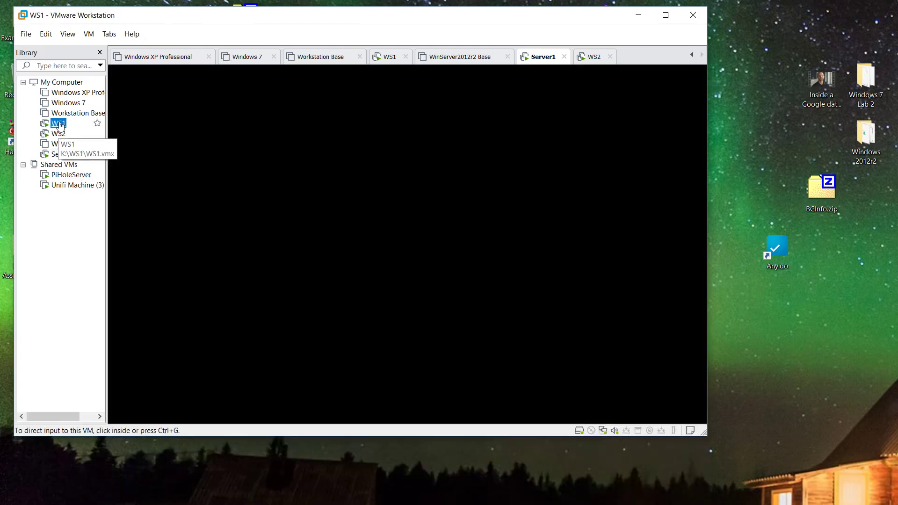
double_click(59, 133)
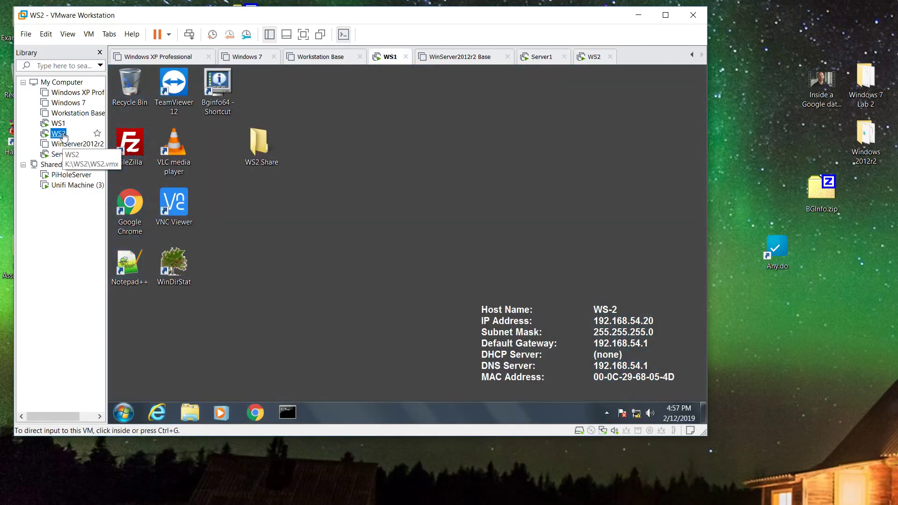
left_click(288, 412)
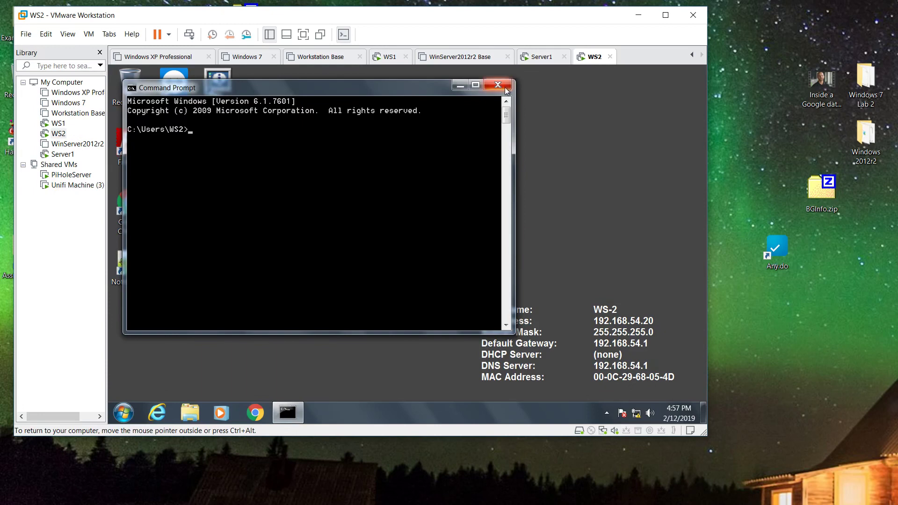
left_click(498, 85)
right_click(293, 409)
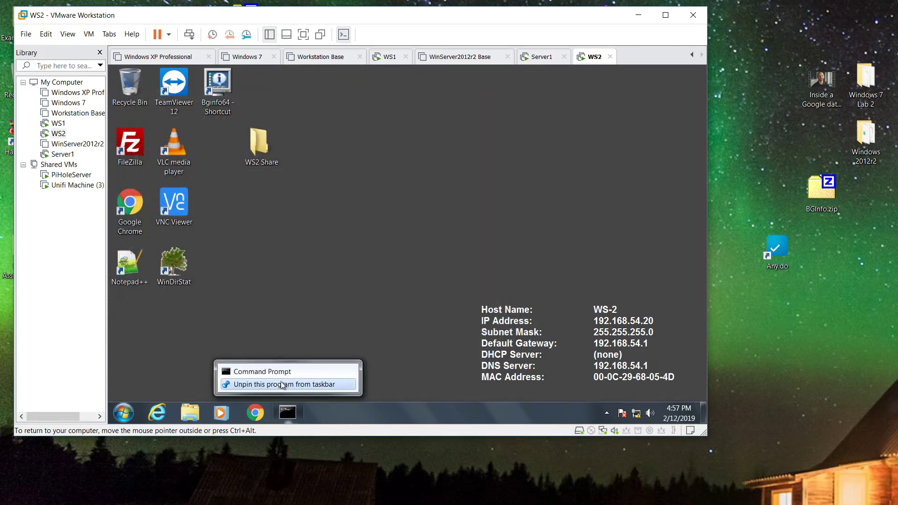
left_click(281, 386)
- Run cmd as administrator on WS2, pin it to the taskbar, then return to Server1
left_click(122, 415)
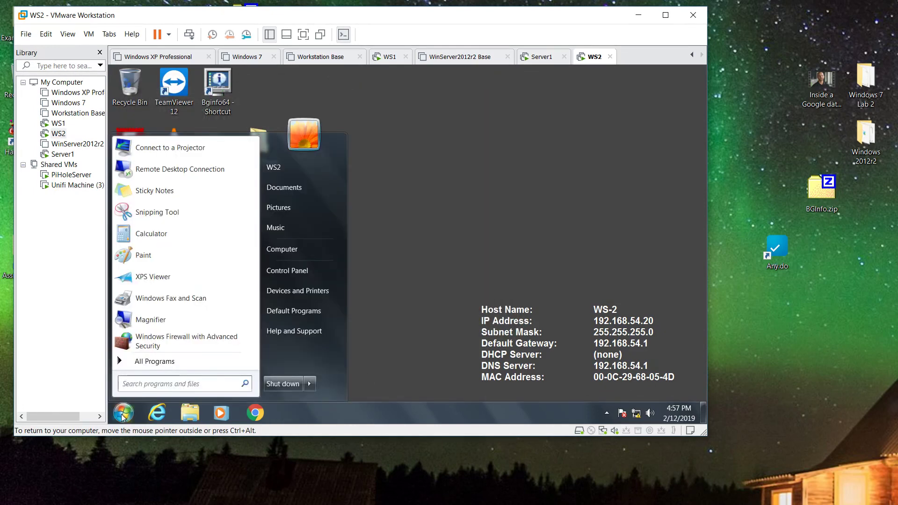
type("cmd")
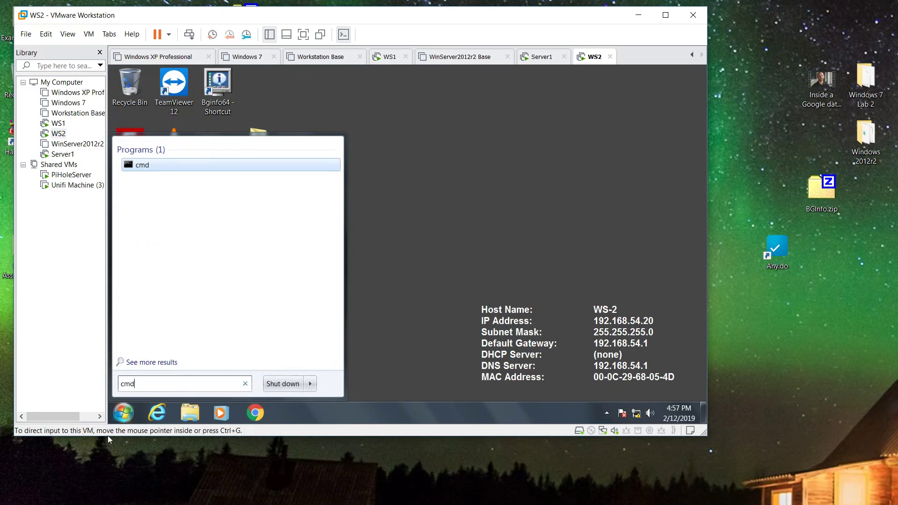
right_click(133, 166)
left_click(170, 184)
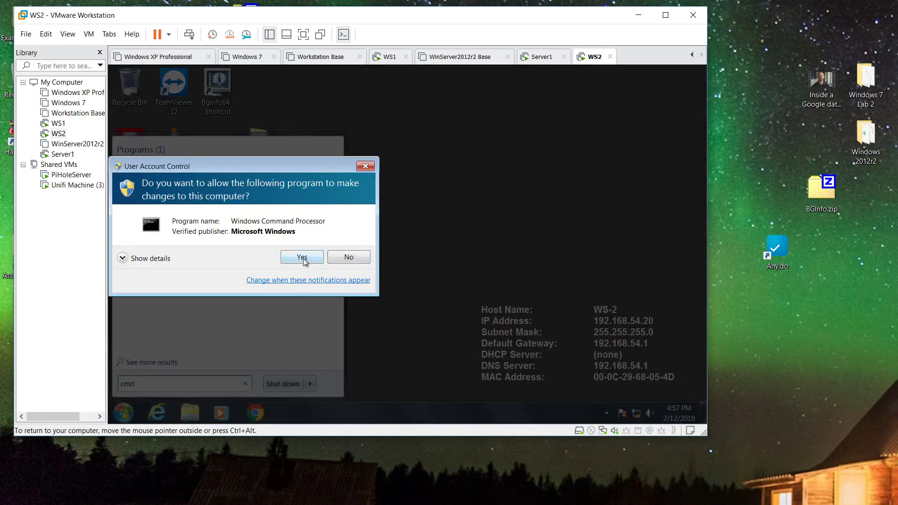
left_click(302, 257)
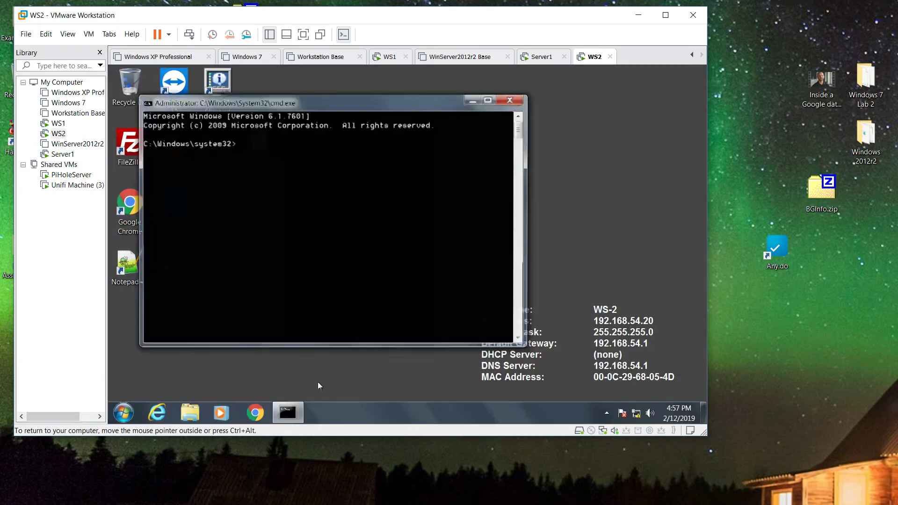
right_click(287, 411)
left_click(280, 373)
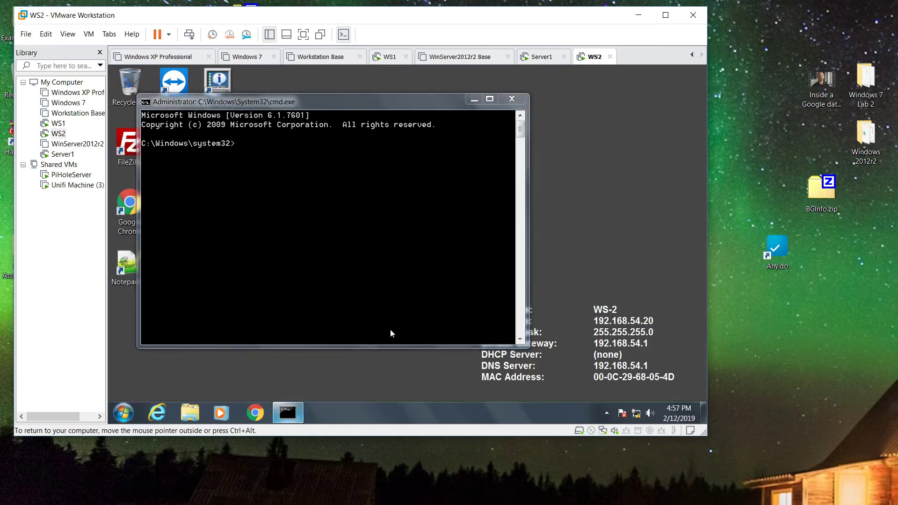
left_click(521, 98)
left_click(64, 155)
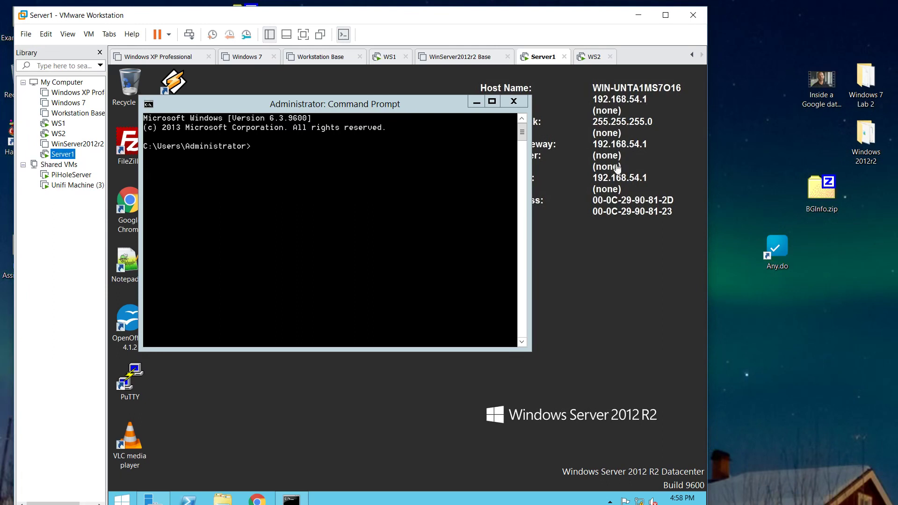
- Close Server1's Command Prompt and open its virtual machine settings
left_click(444, 109)
left_click(514, 102)
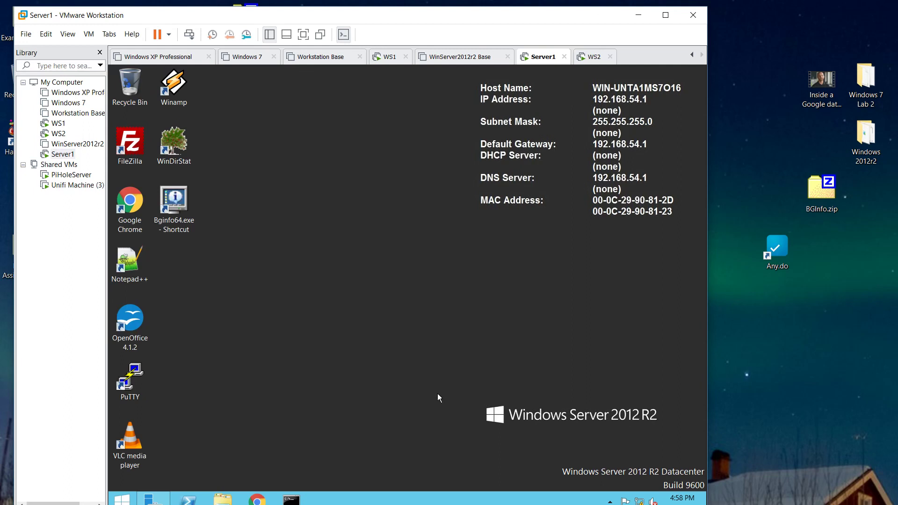
right_click(62, 153)
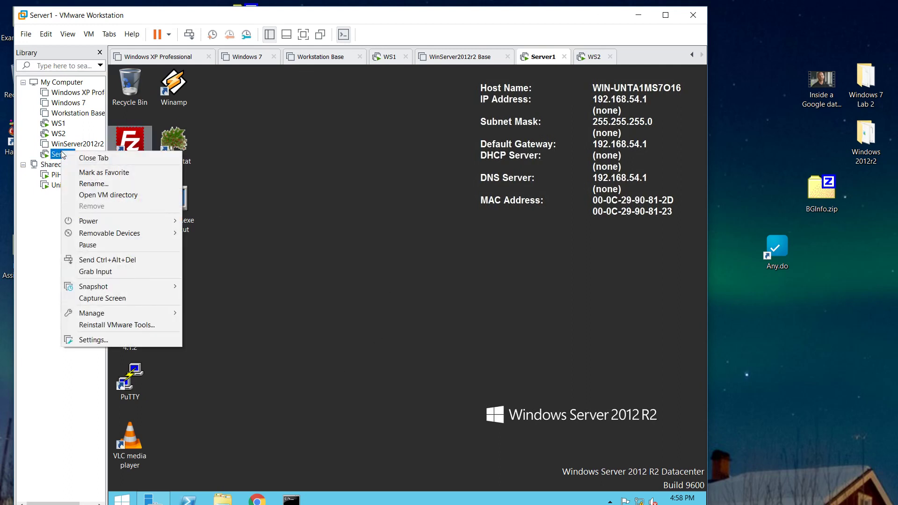
left_click(95, 339)
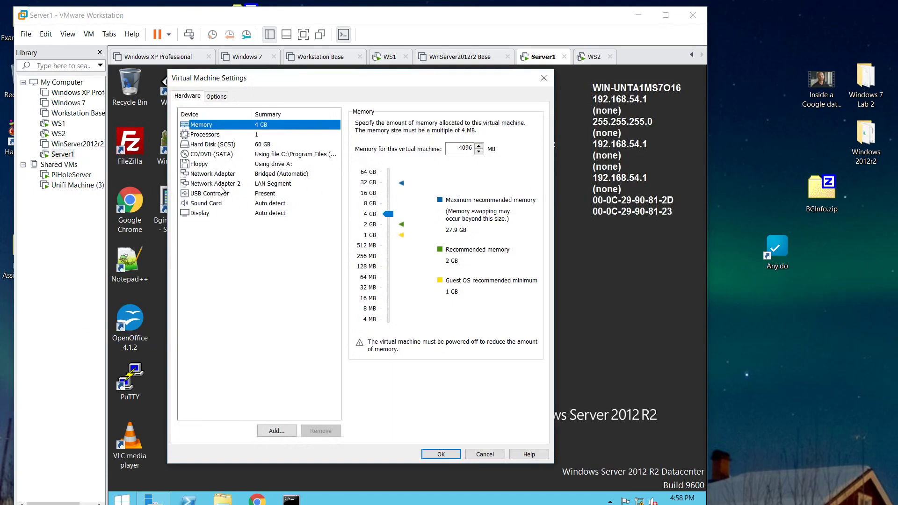
- Review Network Adapter 2 (LAN segment LabSwtich1) and the disconnected bridged adapter, closing without changes
left_click(222, 186)
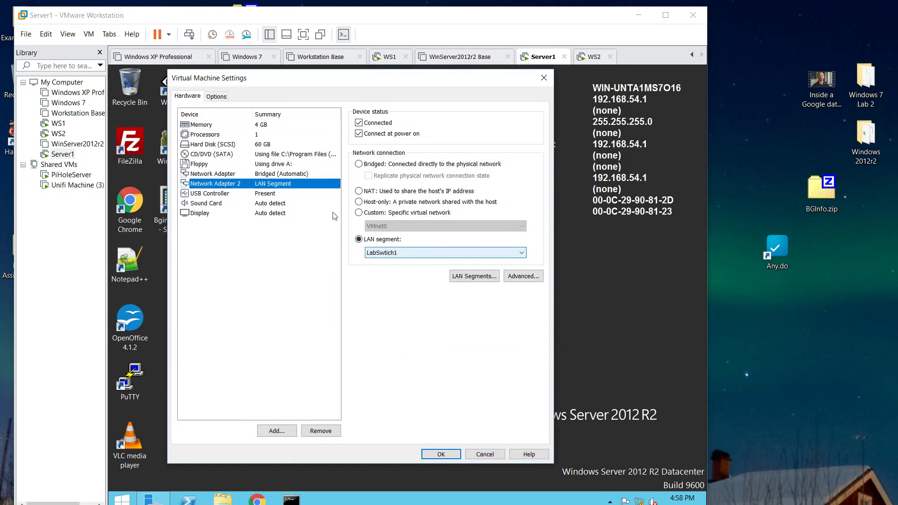
left_click(289, 175)
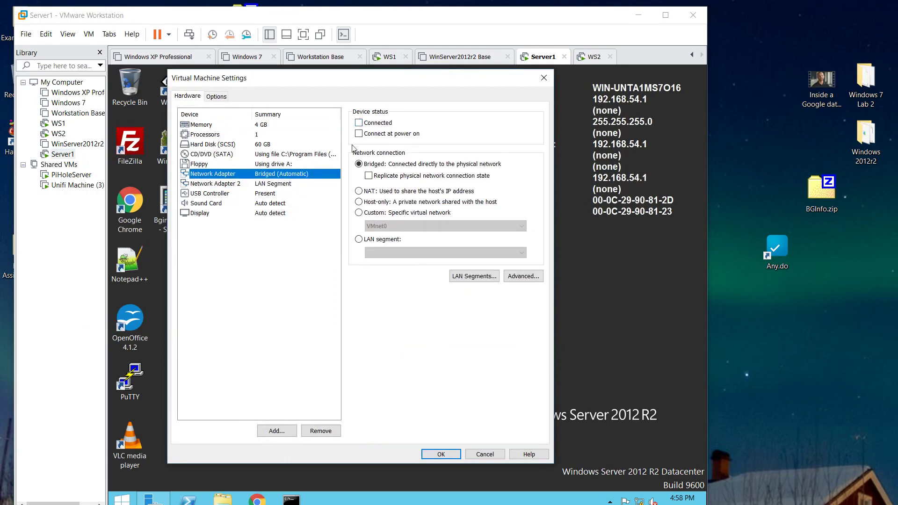
left_click(272, 184)
left_click(272, 176)
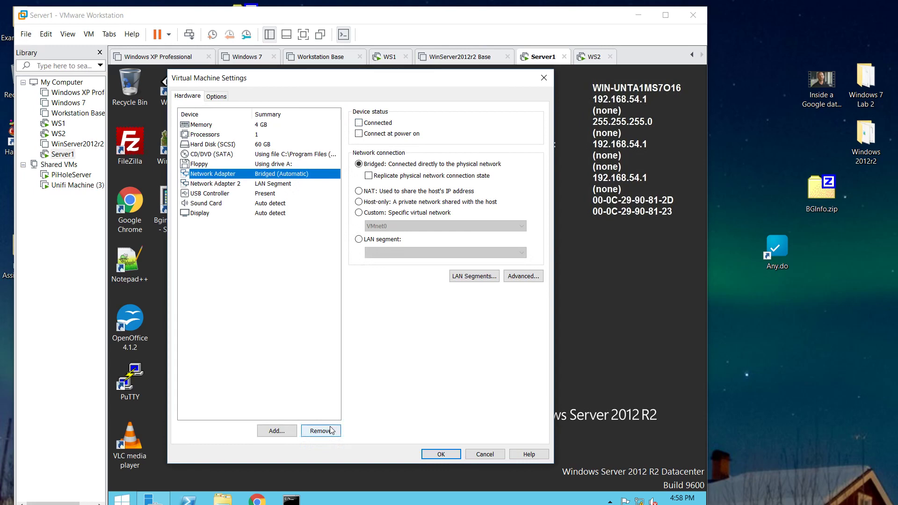
left_click(486, 457)
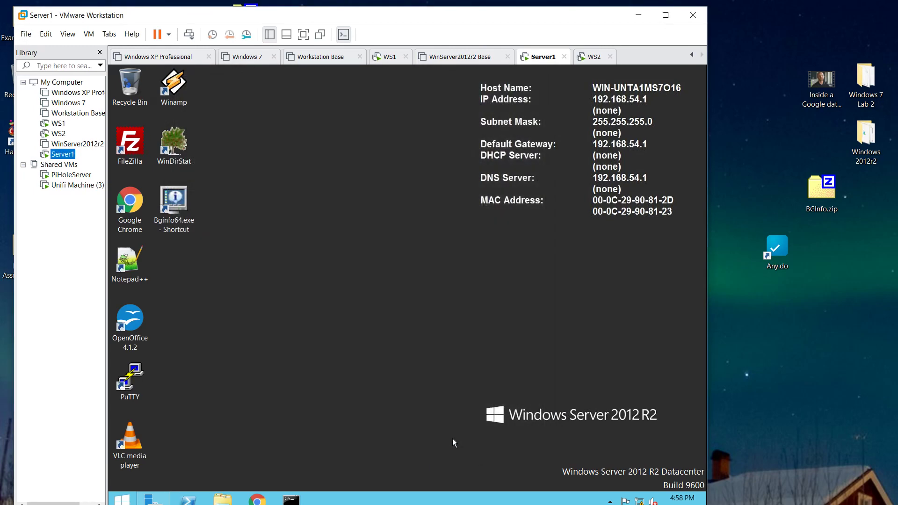
- Check that WS1's network adapter uses LAN segment LabSwtich1, then cancel its settings
left_click(57, 123)
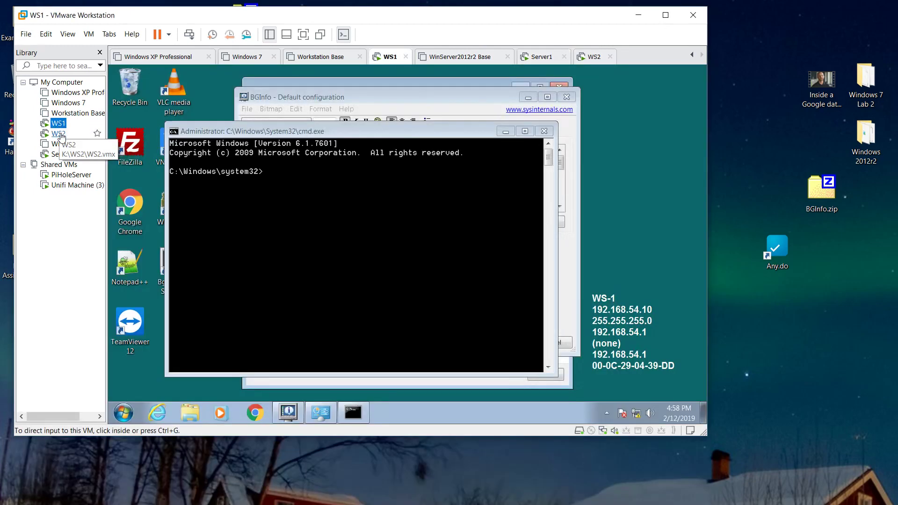
left_click(59, 133)
left_click(58, 124)
right_click(59, 124)
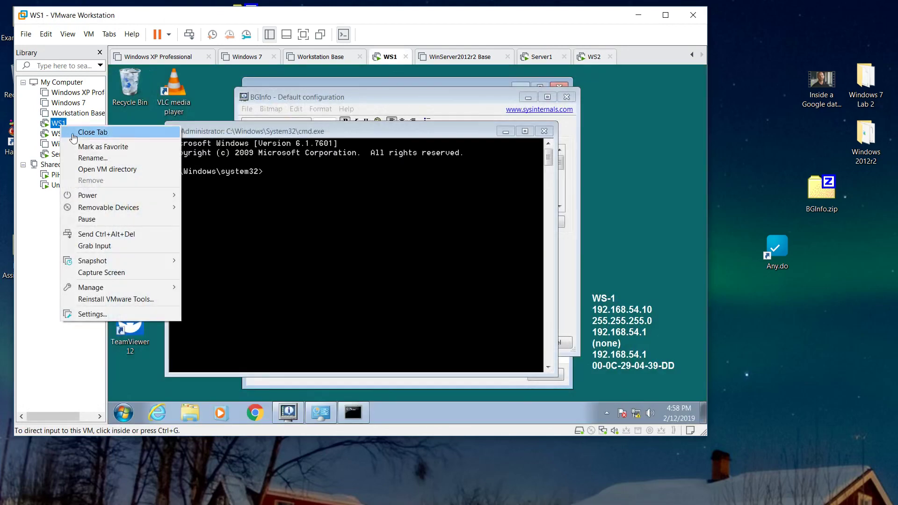
left_click(116, 315)
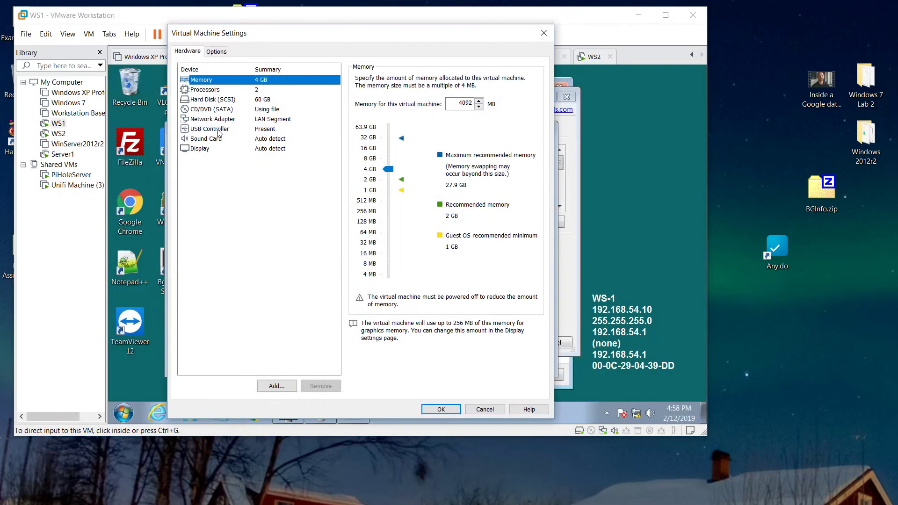
left_click(217, 119)
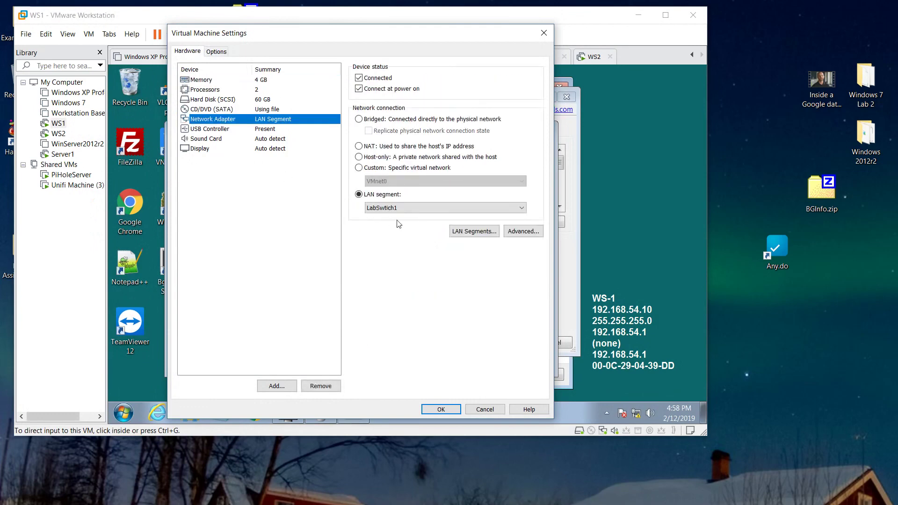
left_click(478, 410)
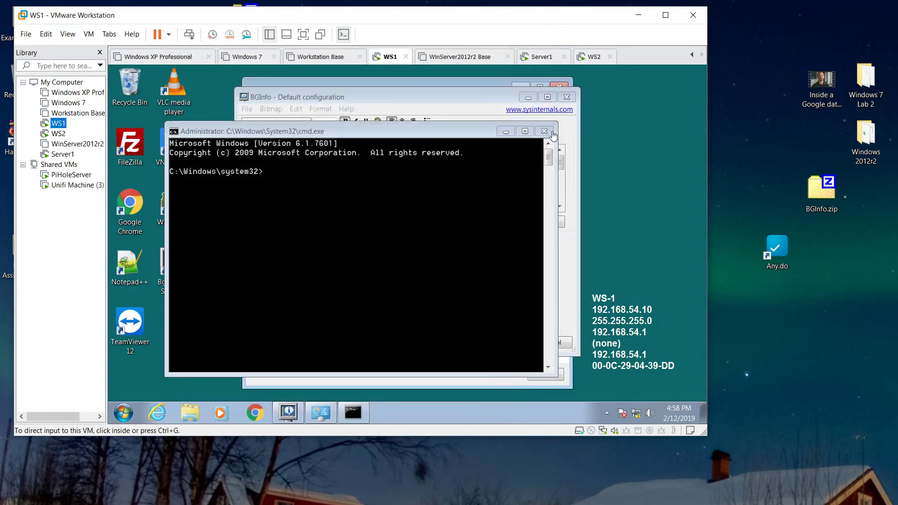
- Close the BGInfo, Set Network Location and Command Prompt windows on WS1
left_click(565, 97)
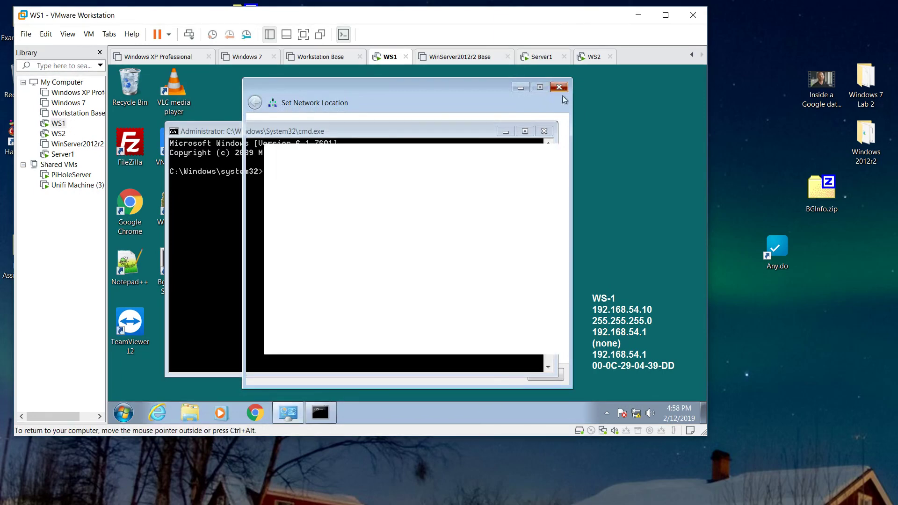
left_click(559, 88)
left_click(544, 131)
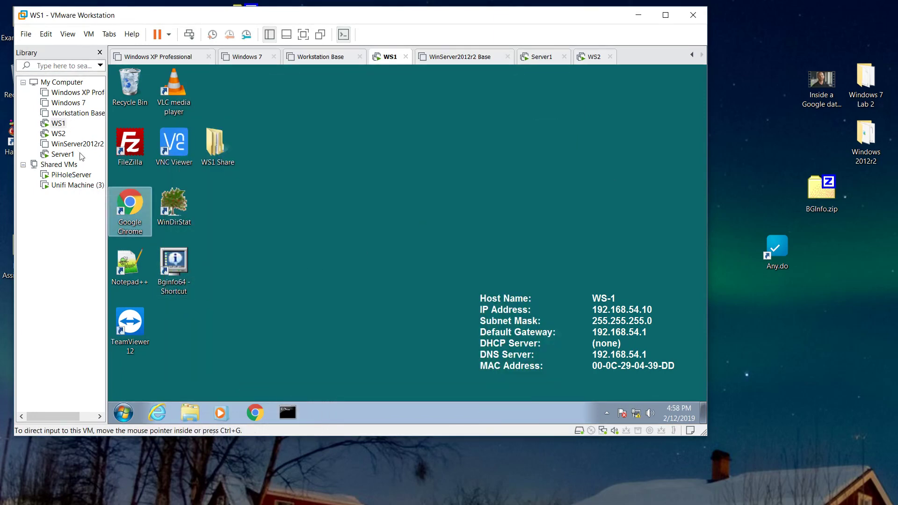
- Take a WS1 snapshot named 'Before domain connection' with a basic-setup description
right_click(57, 124)
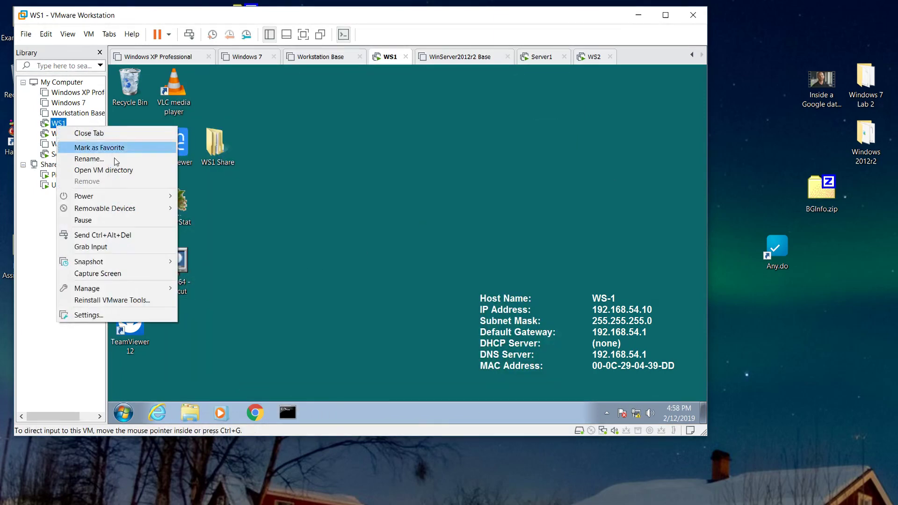
mouse_move(140, 262)
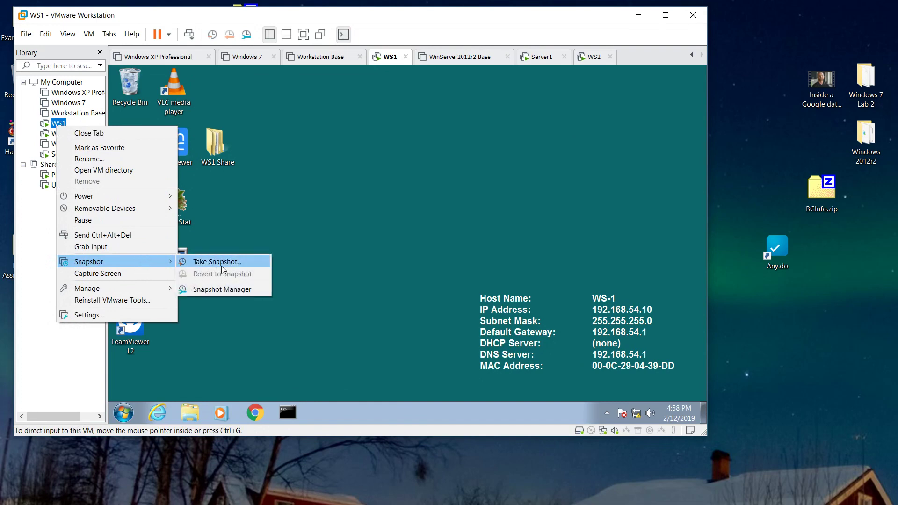
left_click(221, 265)
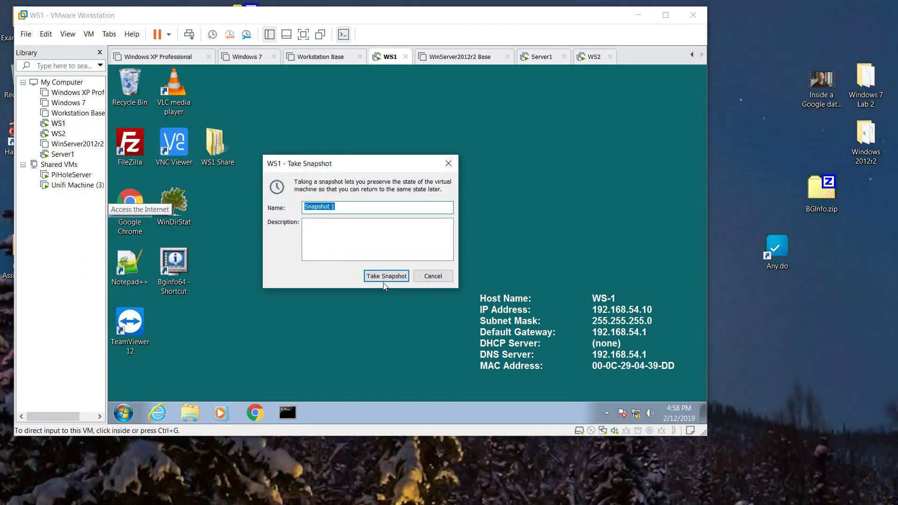
type("Before domain connection")
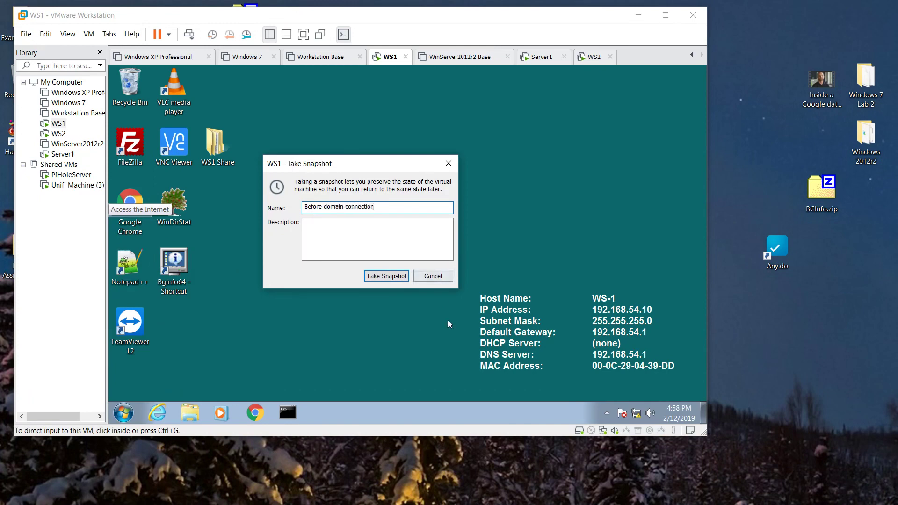
left_click(357, 233)
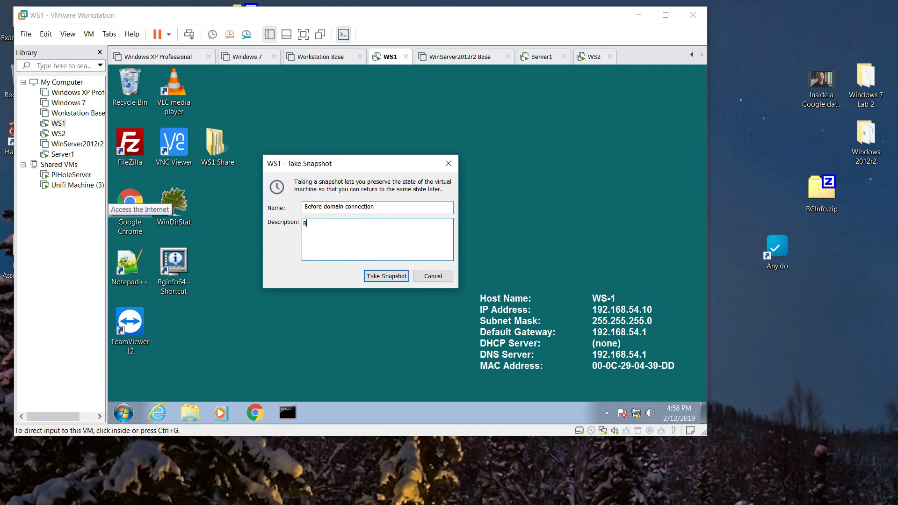
type("Basic setup to do labs")
left_click(387, 276)
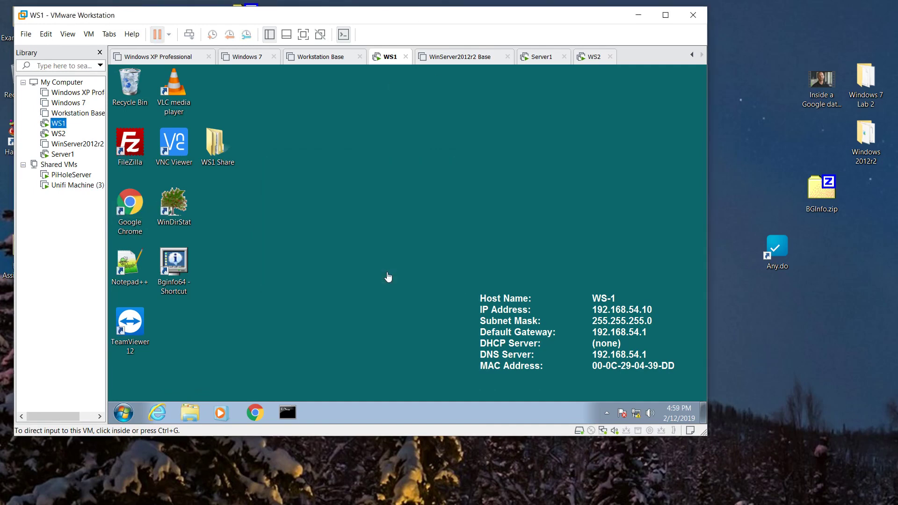
- Take a WS2 snapshot 'Before domain hookup' described 'This has some shares and static IP address'
right_click(58, 134)
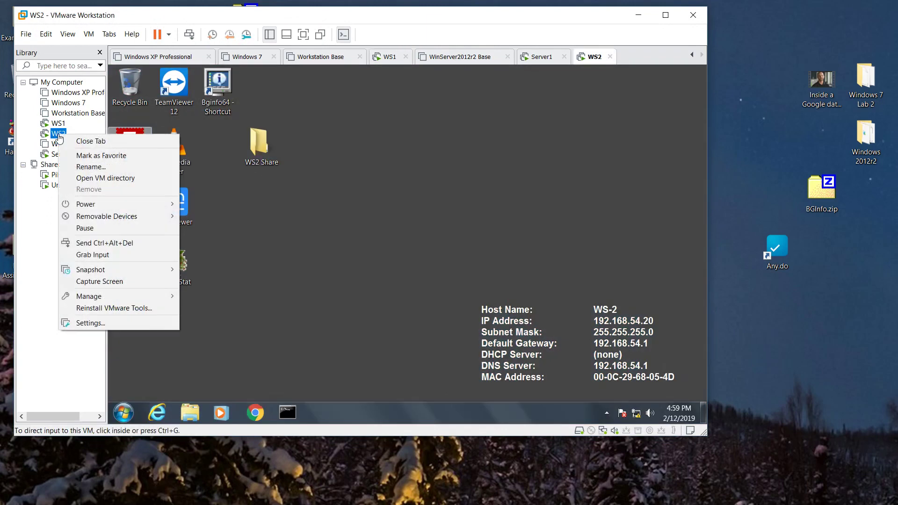
mouse_move(103, 273)
left_click(213, 268)
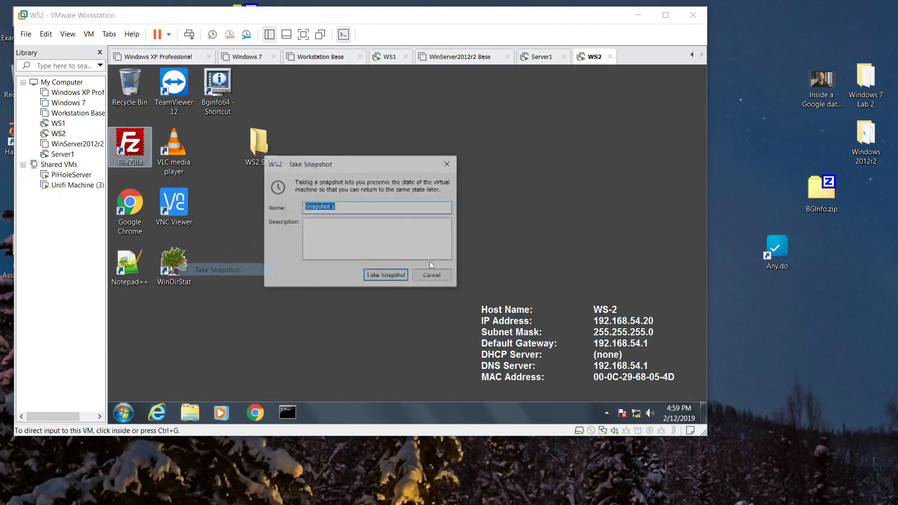
type("Basic setup")
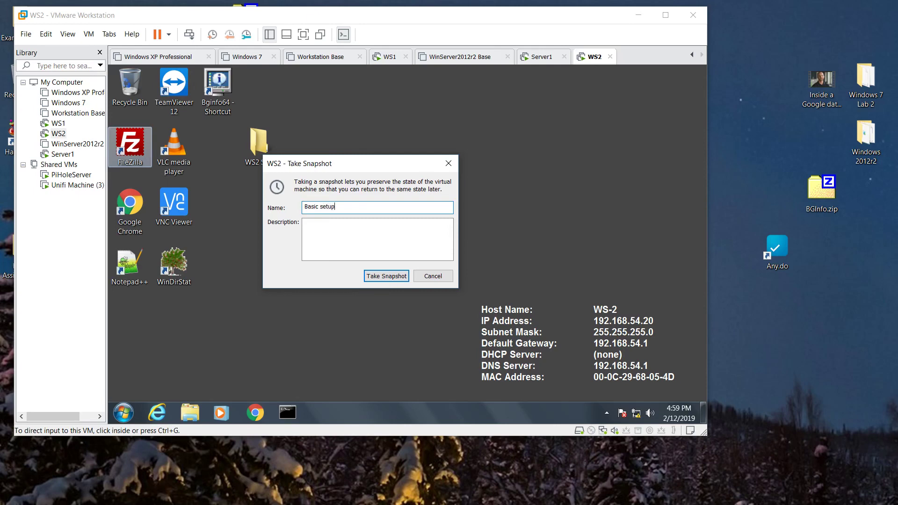
left_click(303, 223)
type("Before")
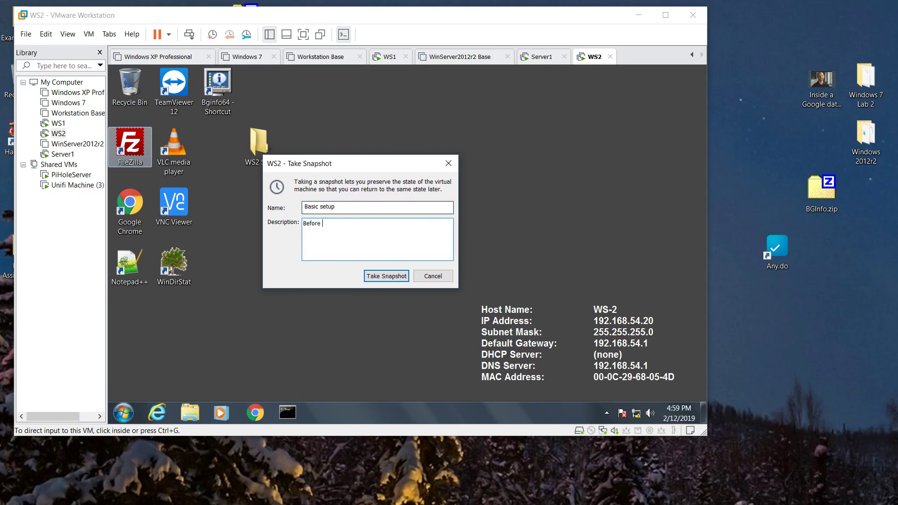
key("shift+Tab")
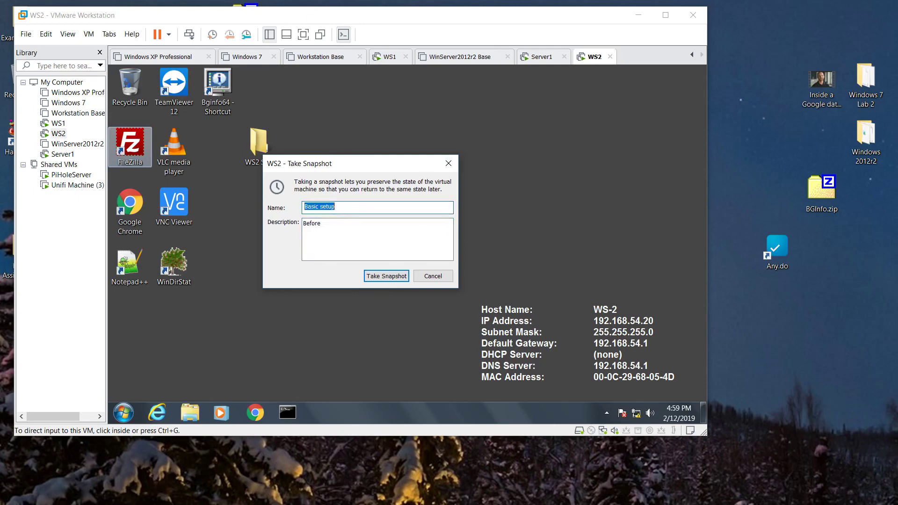
type("Before domain hook")
key("Tab")
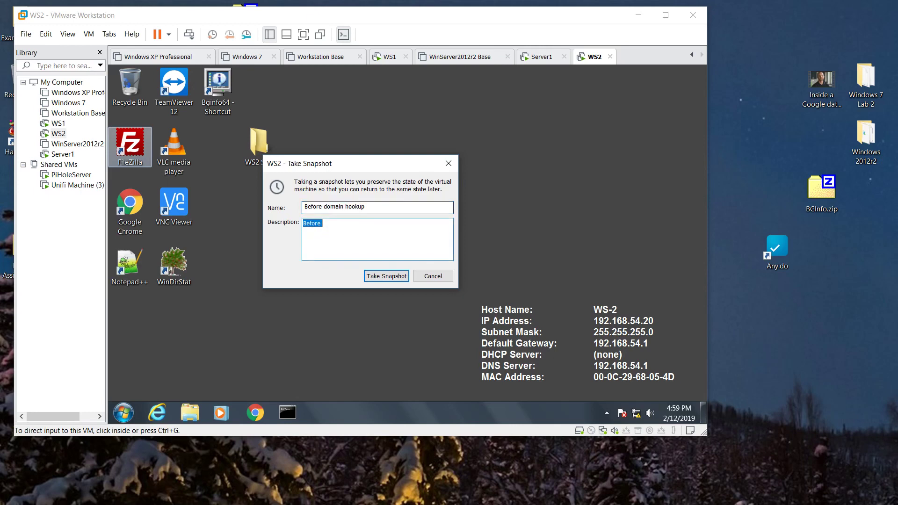
type("This has some shares and static IP")
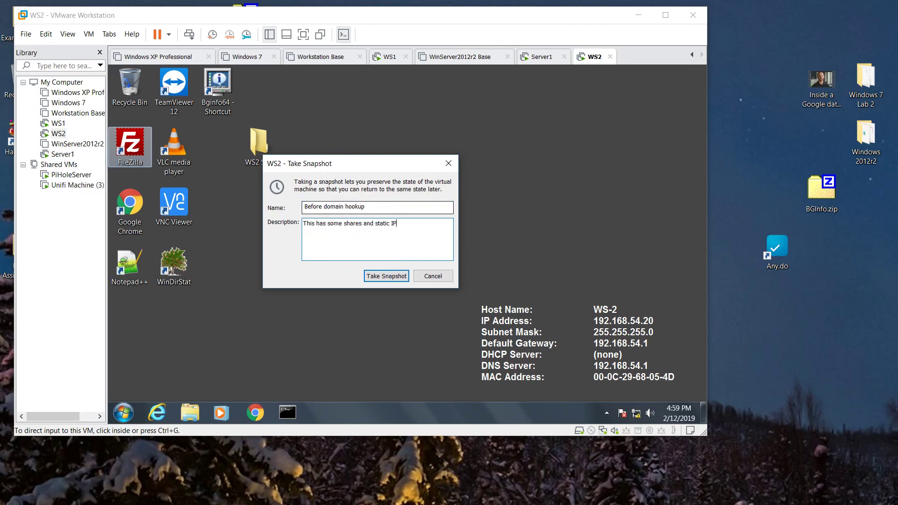
type(" address")
left_click(374, 276)
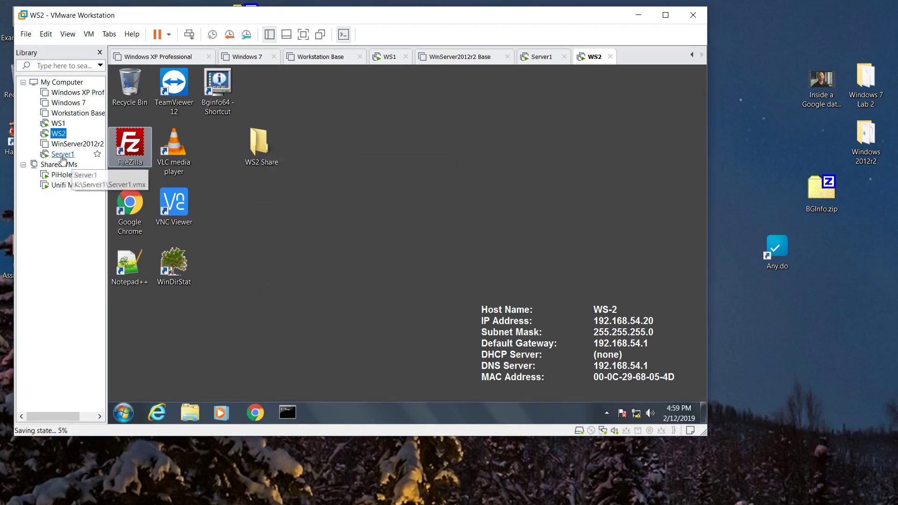
- Take a Server1 snapshot 'Before DNS setup' described 'Static IP address and nothing installed'
right_click(62, 155)
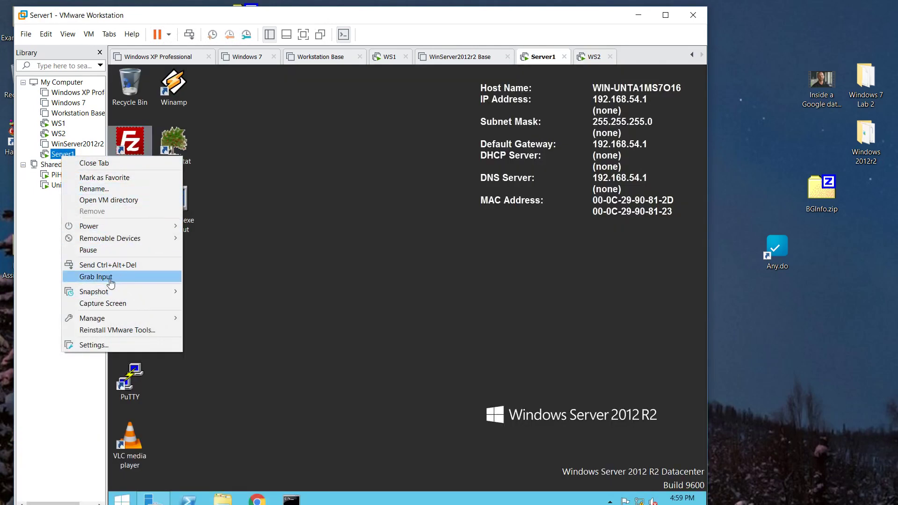
mouse_move(108, 292)
left_click(229, 292)
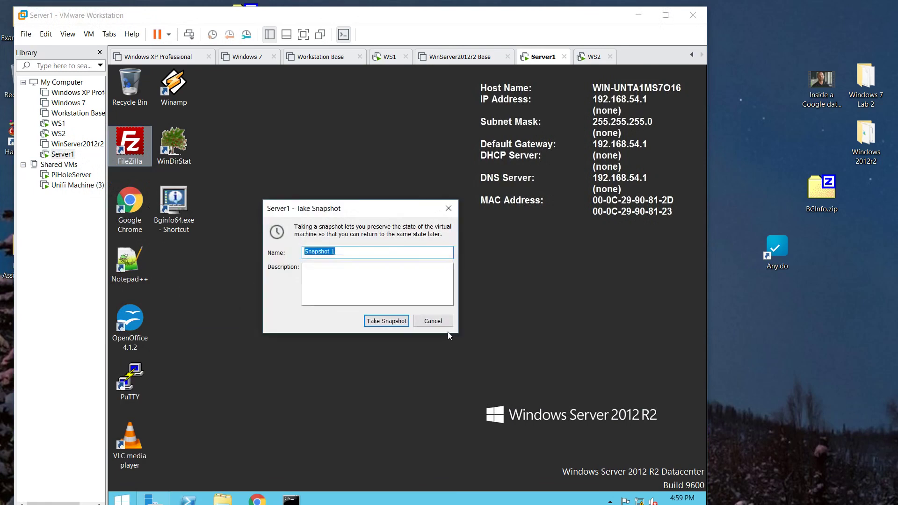
type("Before DNS setup")
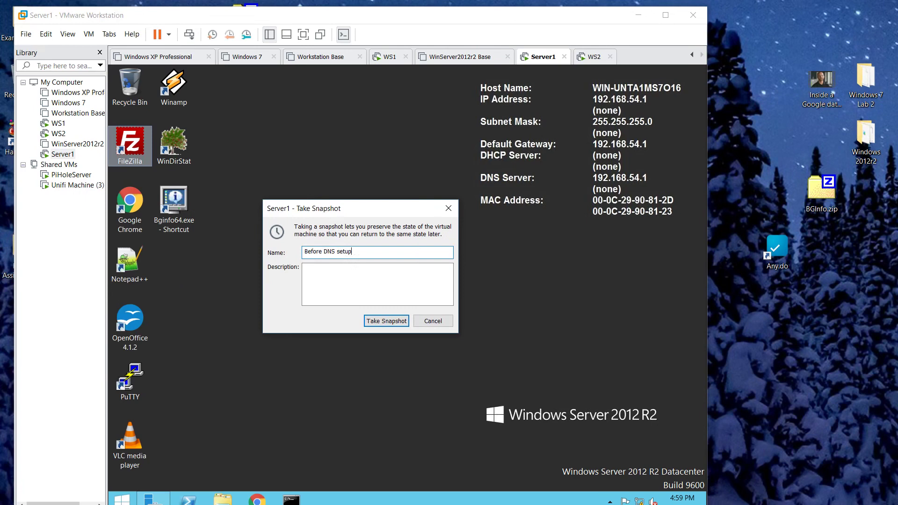
key("Tab")
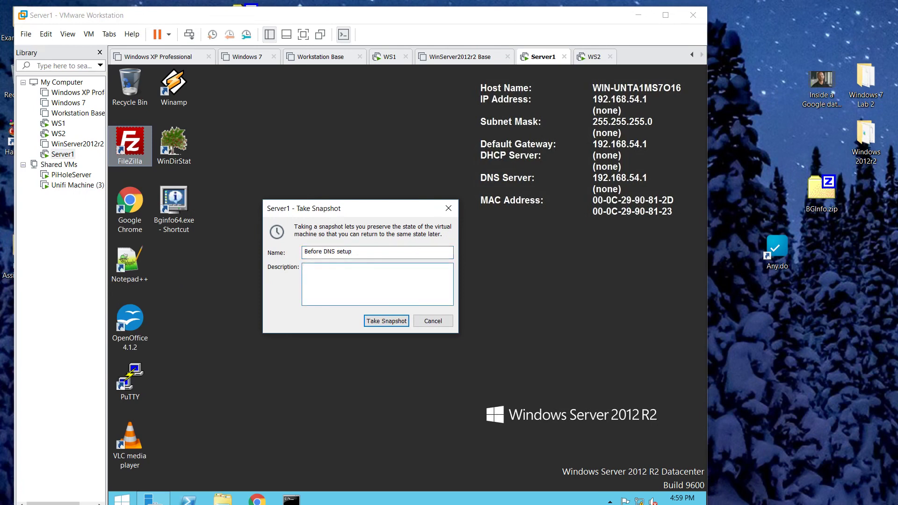
type("Static IP address and nothing installed.")
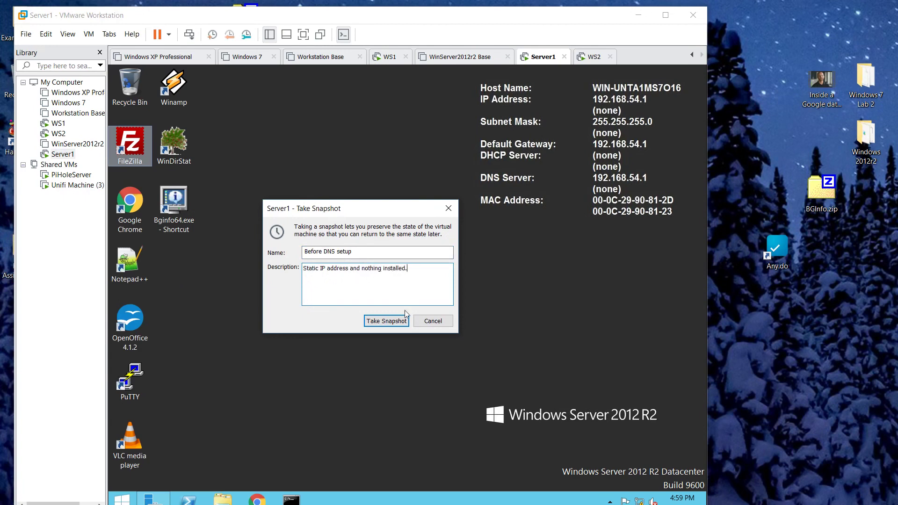
left_click(384, 320)
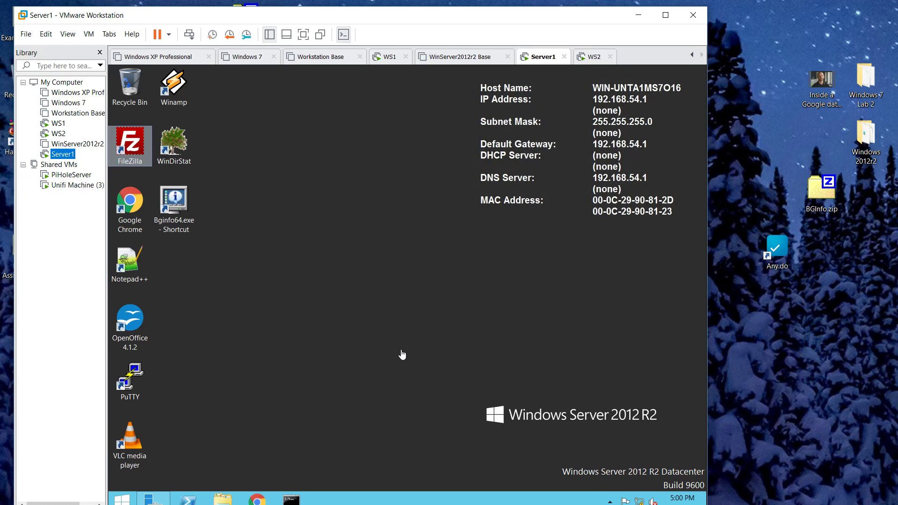
left_click(400, 349)
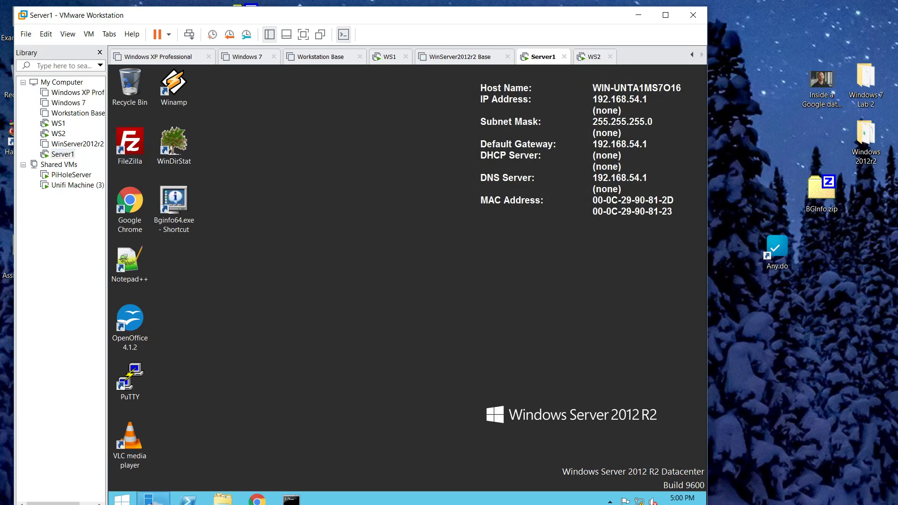
left_click(152, 500)
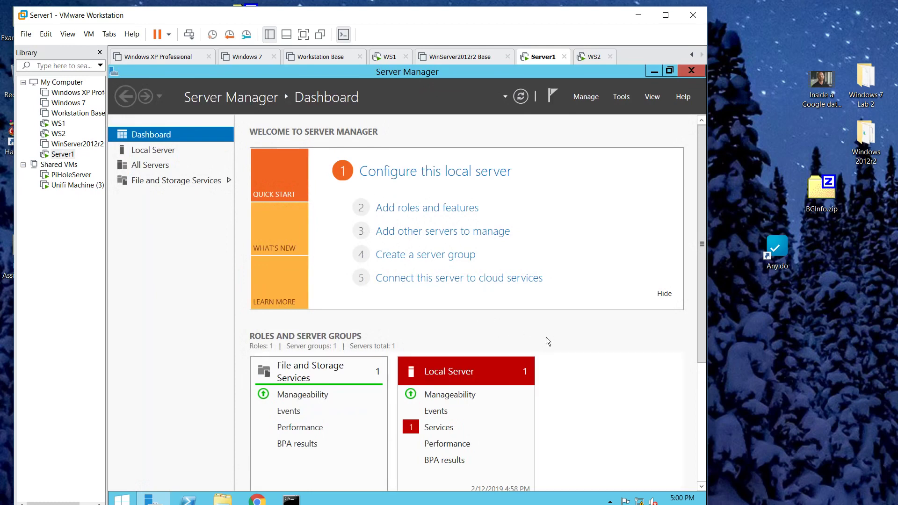
left_click(420, 208)
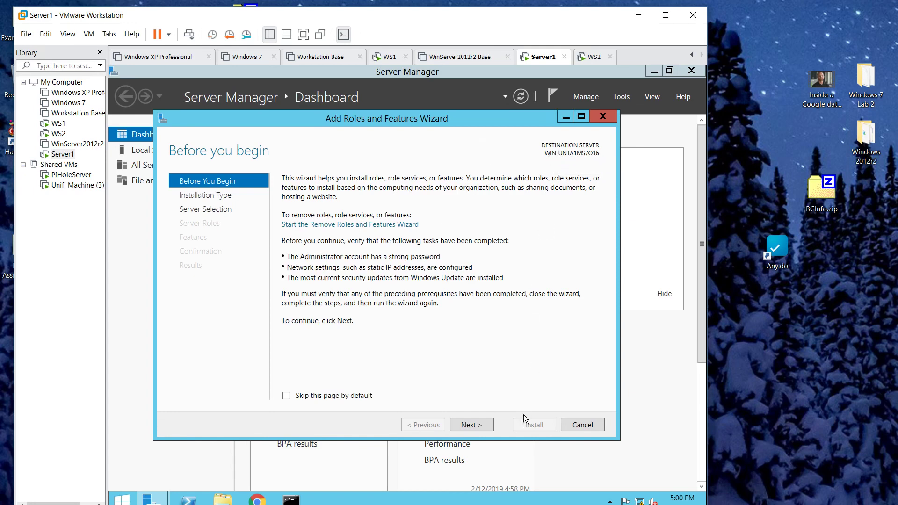
left_click(582, 424)
left_click(691, 71)
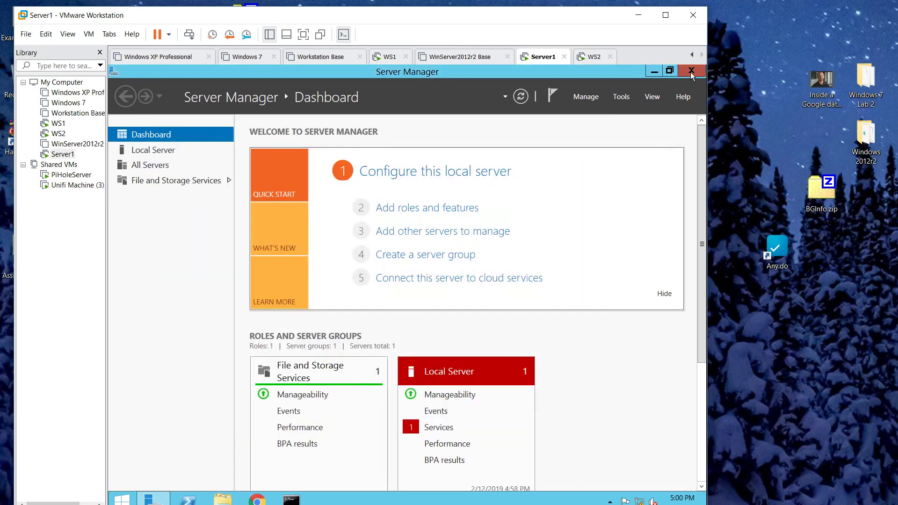
- Open Server1's System Properties at the Computer Name settings
right_click(127, 501)
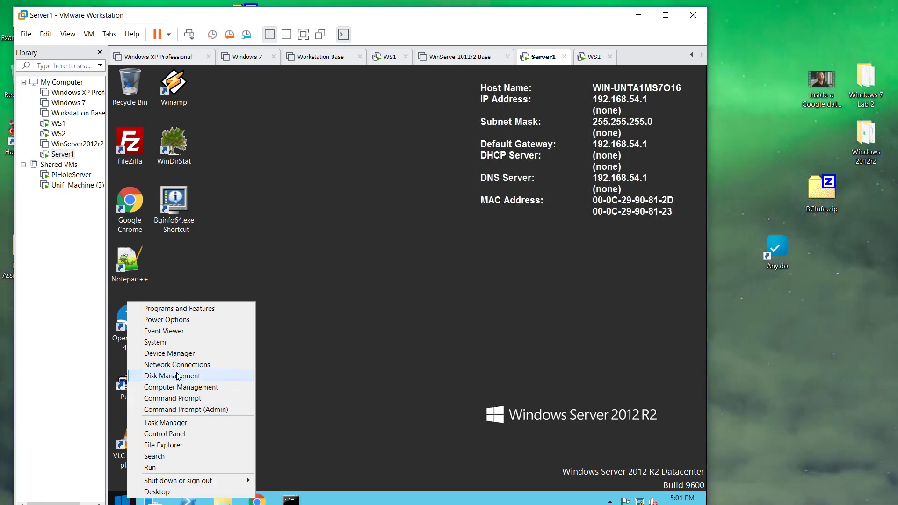
left_click(167, 345)
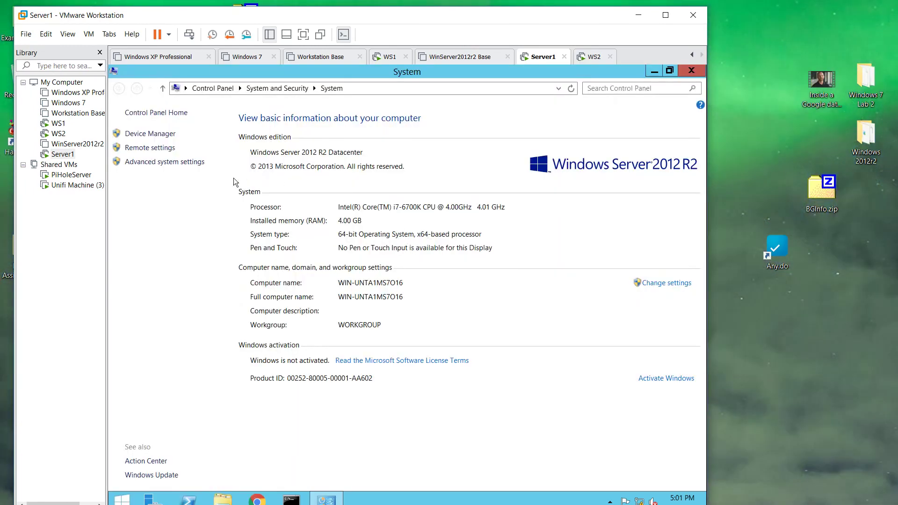
left_click(159, 135)
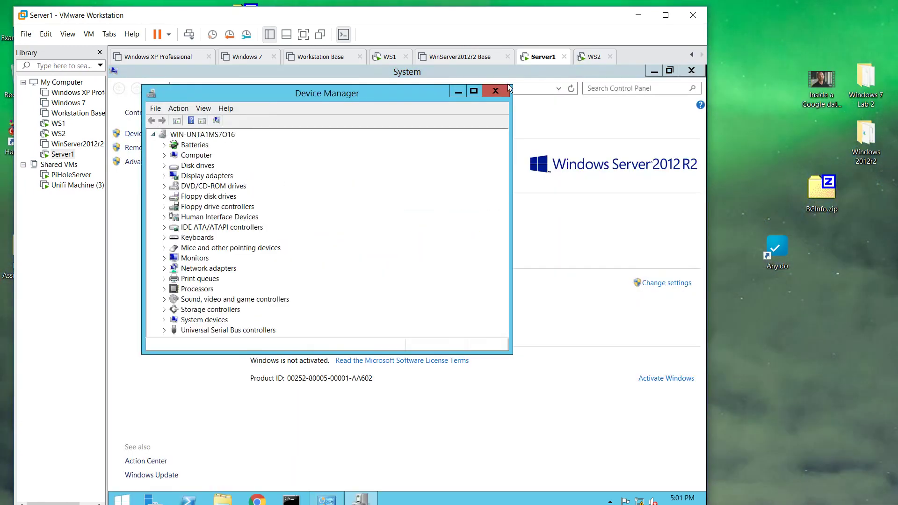
left_click(508, 89)
left_click(139, 162)
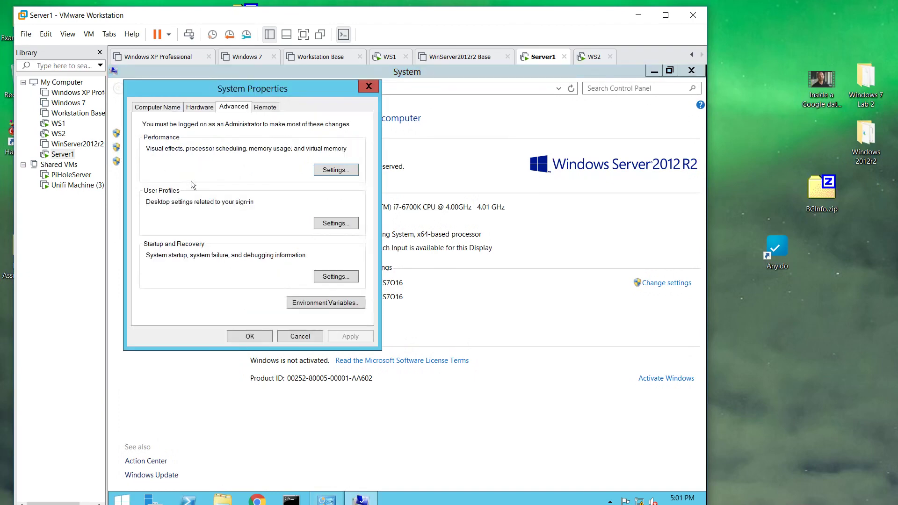
left_click(167, 108)
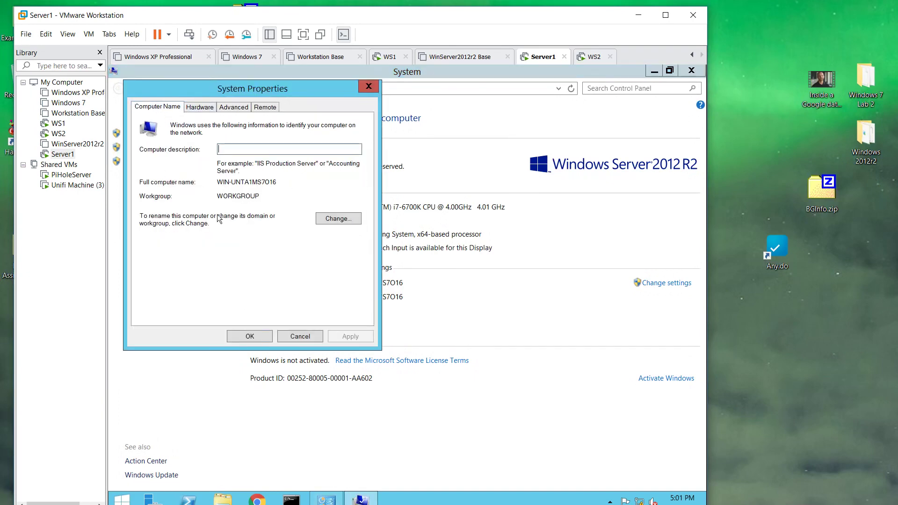
- Change the computer name to SERVER1 and restart the server now
left_click(319, 219)
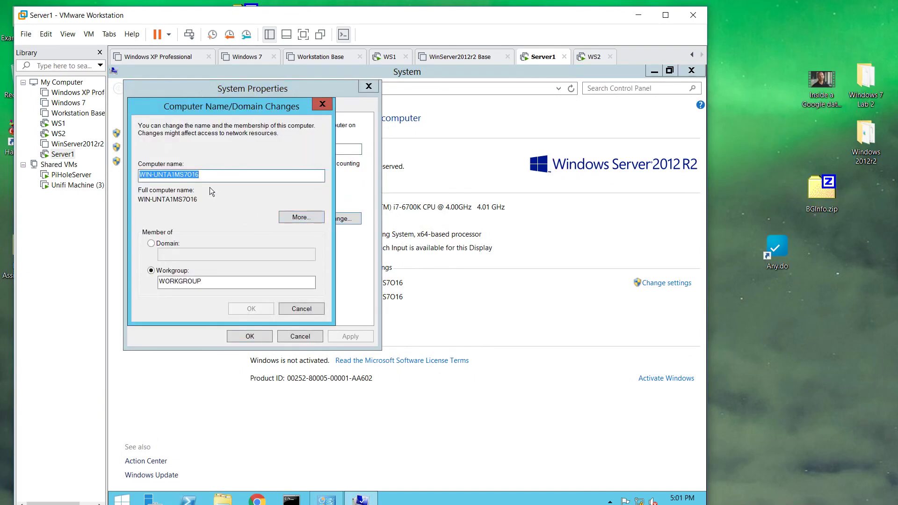
type("S")
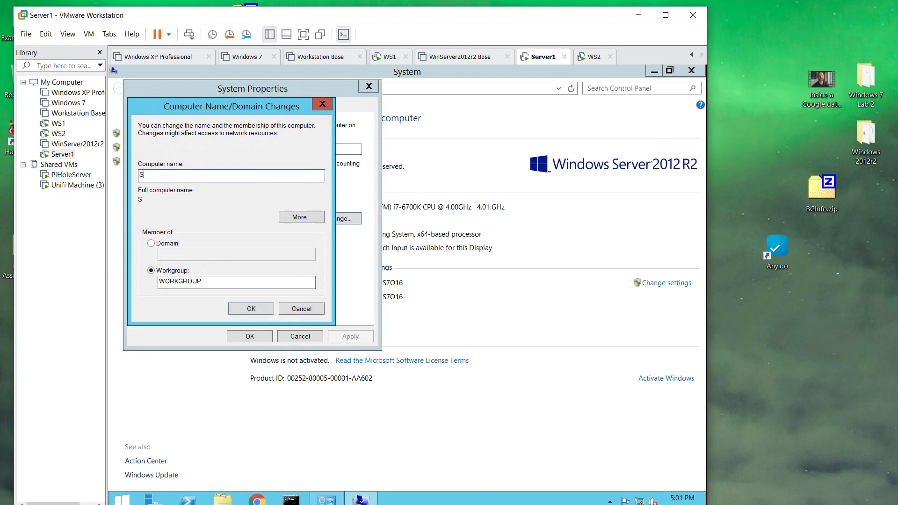
type("ERVER1")
left_click(239, 309)
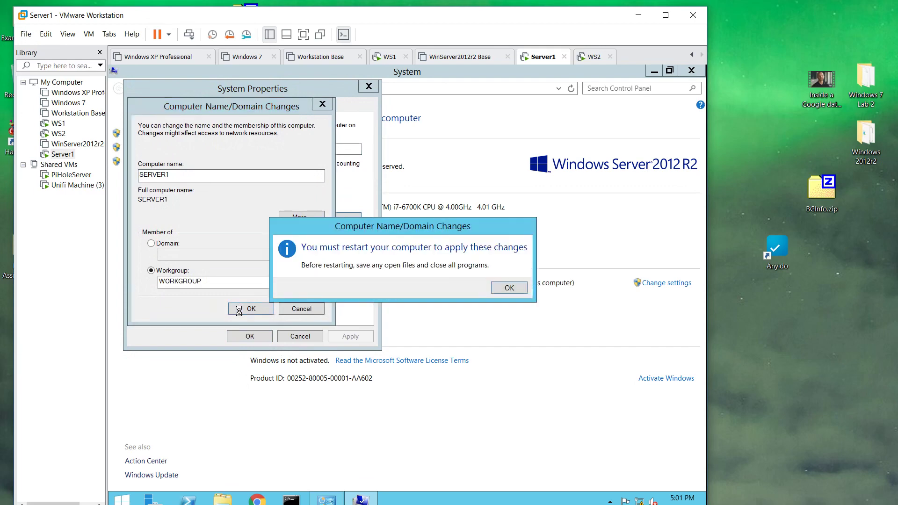
left_click(509, 288)
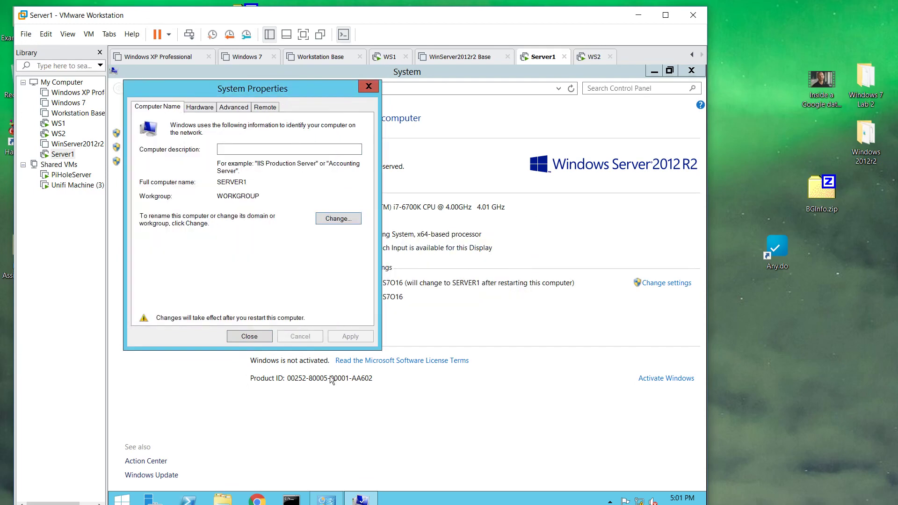
left_click(251, 336)
left_click(443, 287)
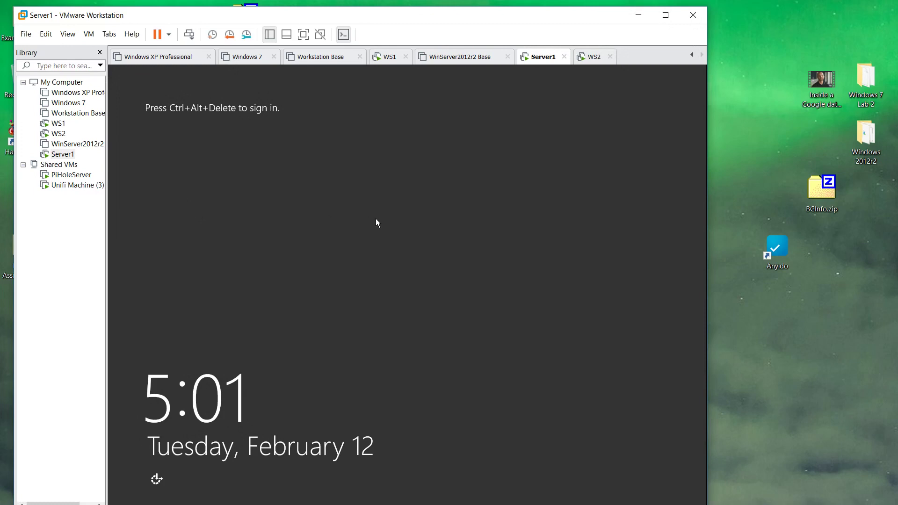
- Send Ctrl+Alt+Del and sign in to Server1 with the Administrator password
left_click(189, 34)
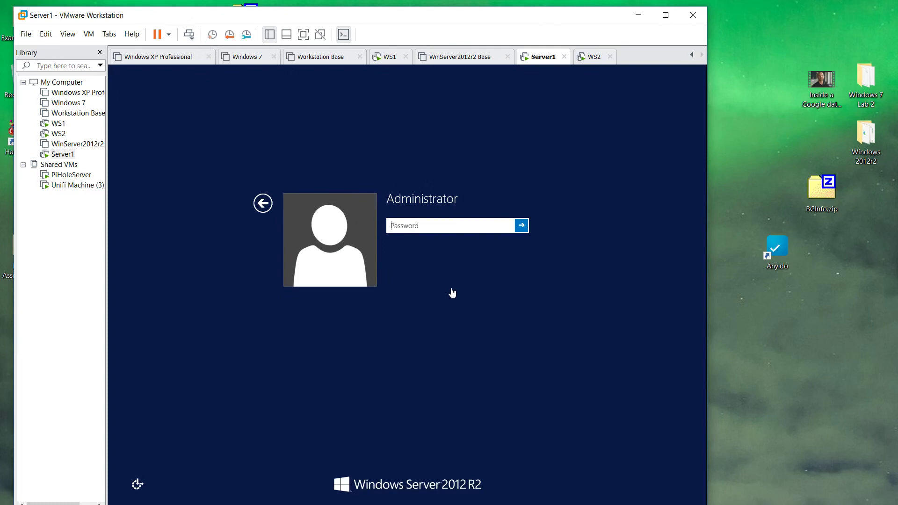
type("••••••••••")
key("Return")
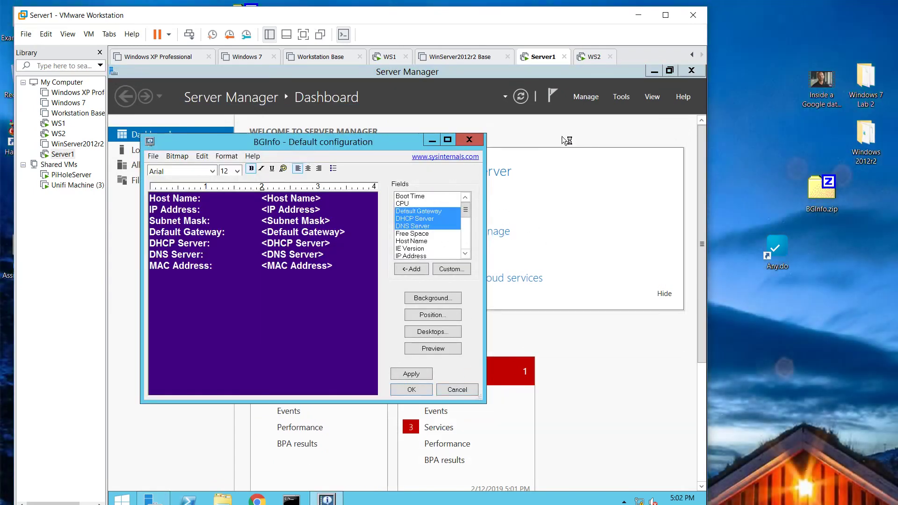
- Start Add Roles and Features with role-based installation, targeting SERVER1 from the server pool
left_click(442, 212)
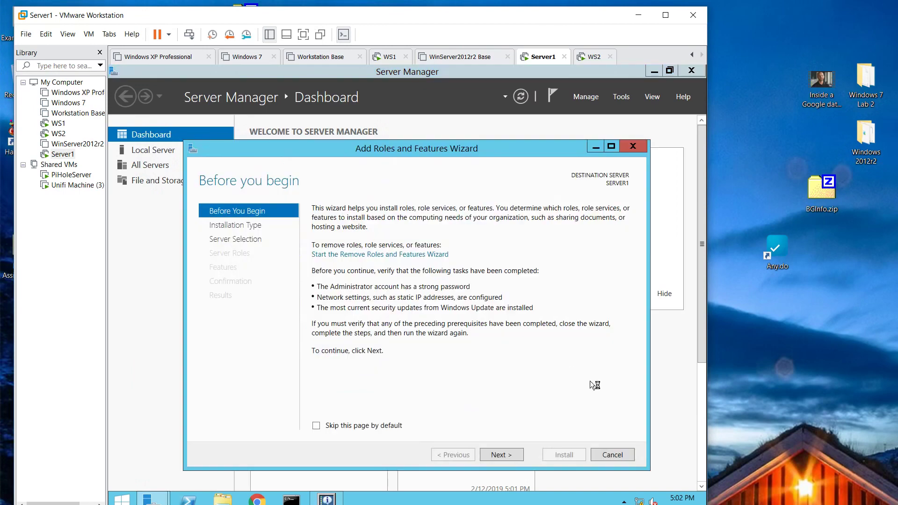
left_click(504, 453)
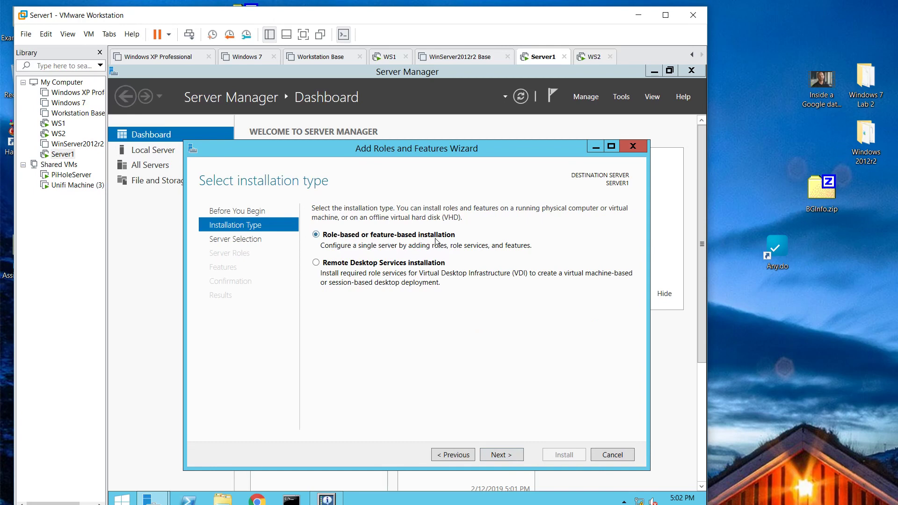
left_click(359, 269)
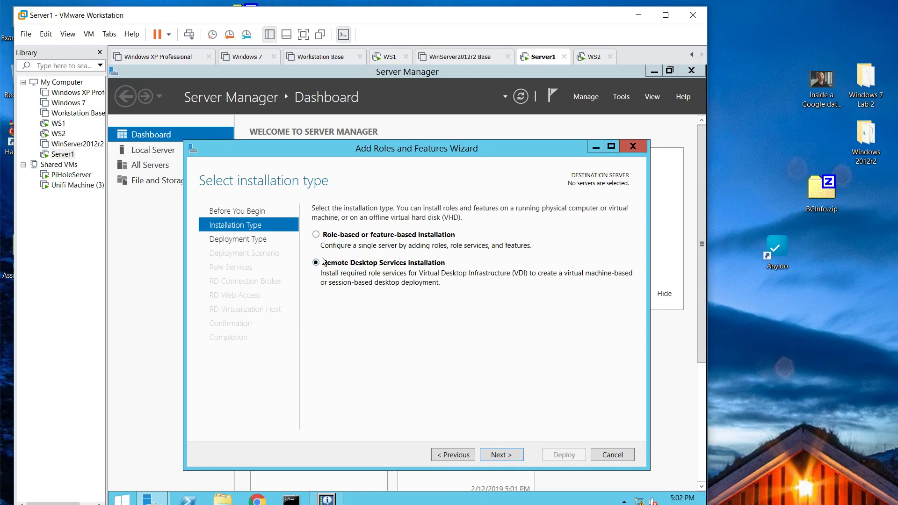
left_click(325, 234)
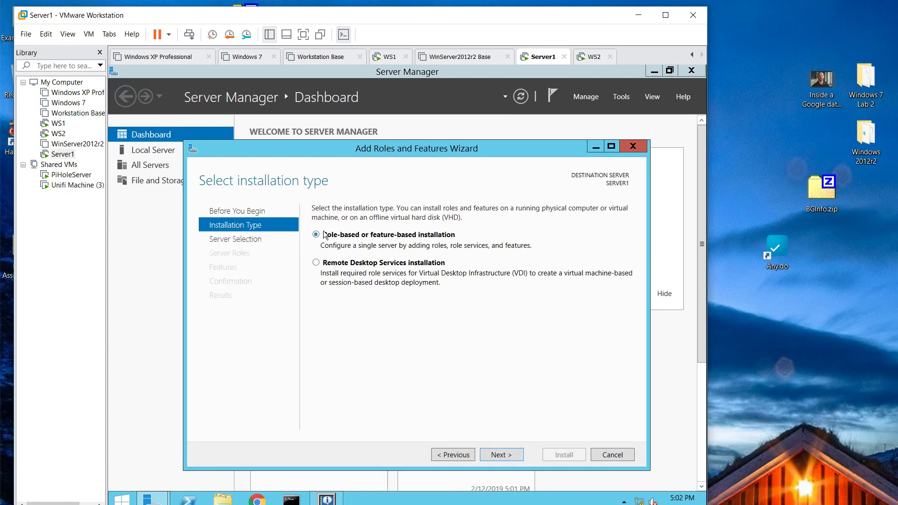
left_click(495, 453)
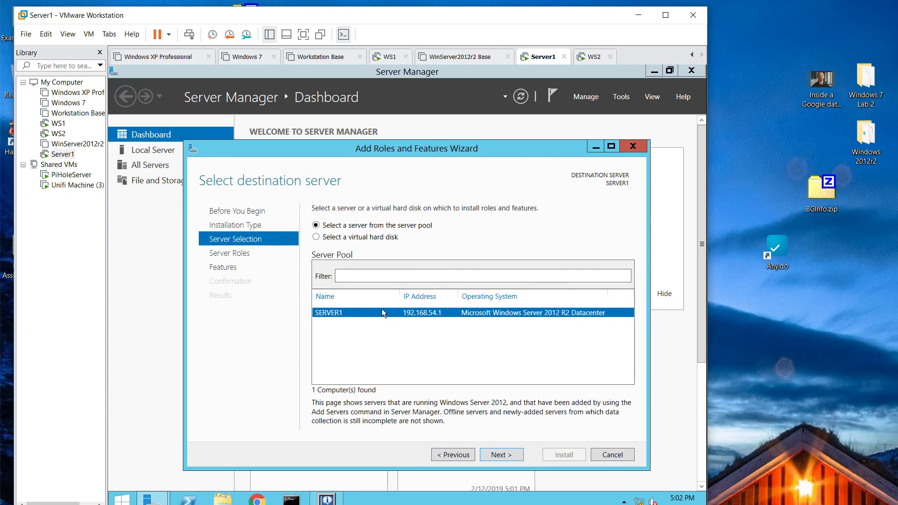
left_click(377, 239)
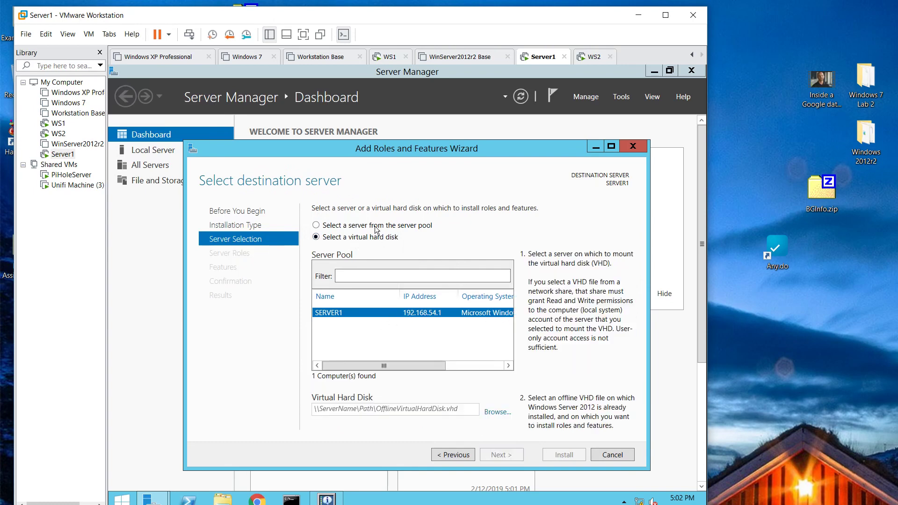
left_click(378, 226)
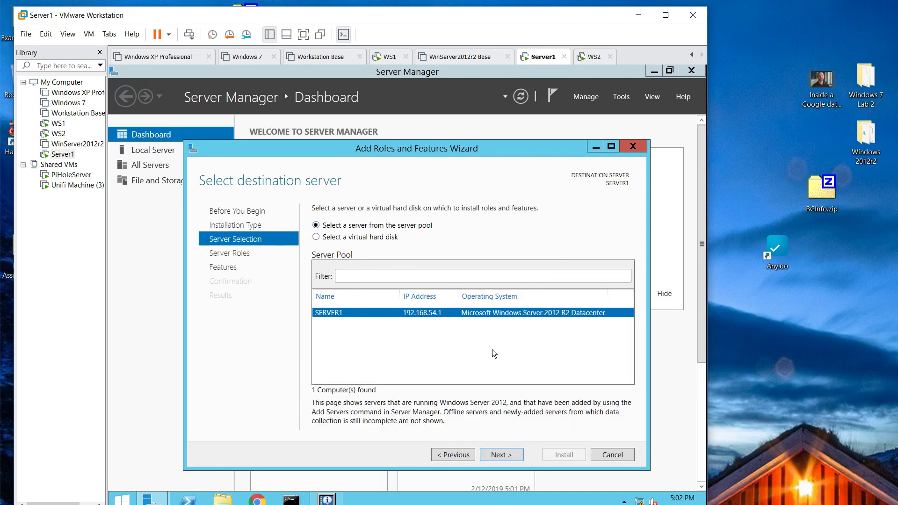
- Go to the server roles list and read the role descriptions from AD DS through Fax Server
left_click(501, 455)
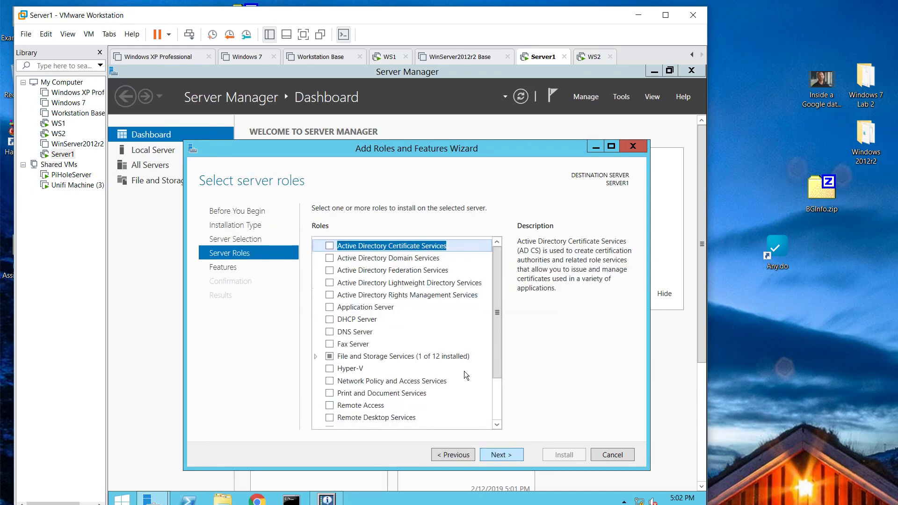
scroll(489, 295, "down", 2)
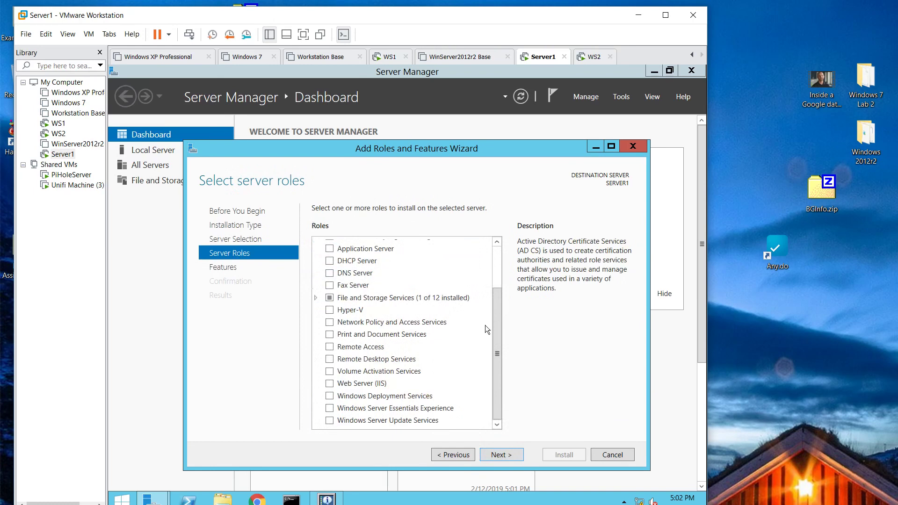
scroll(485, 326, "up", 2)
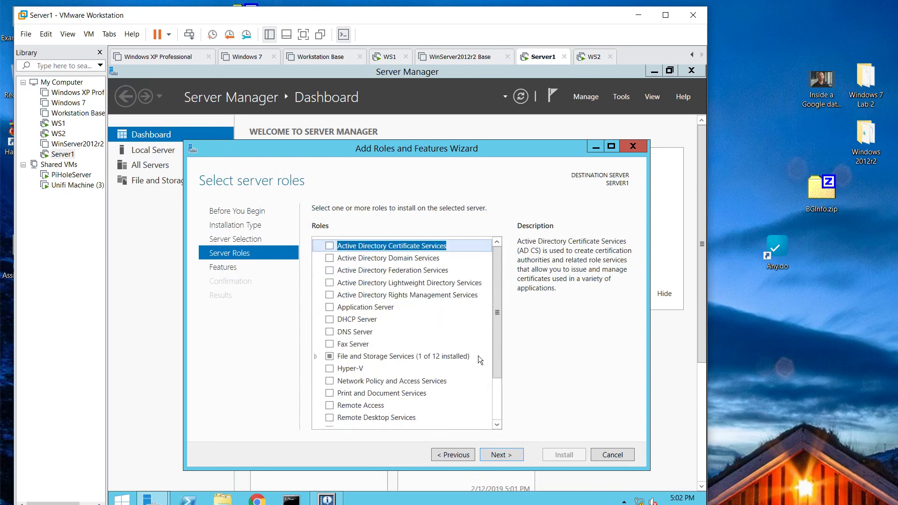
left_click(369, 259)
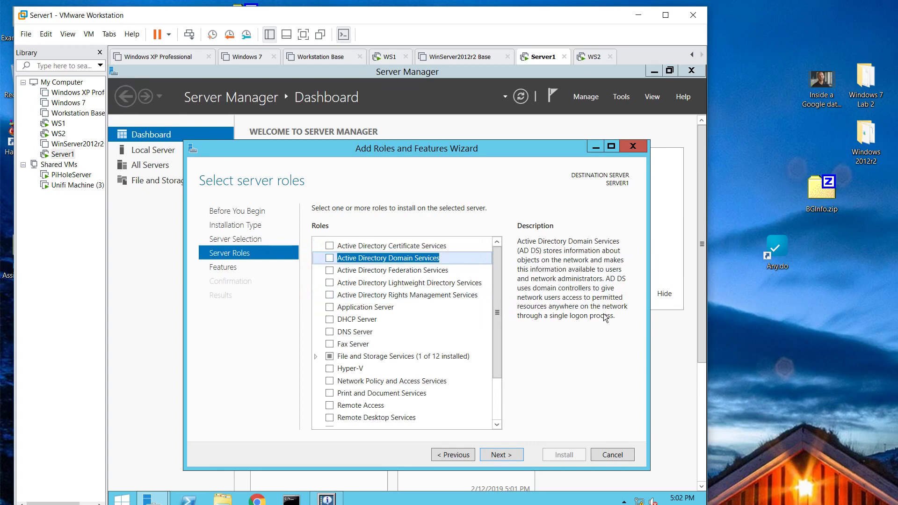
left_click(430, 271)
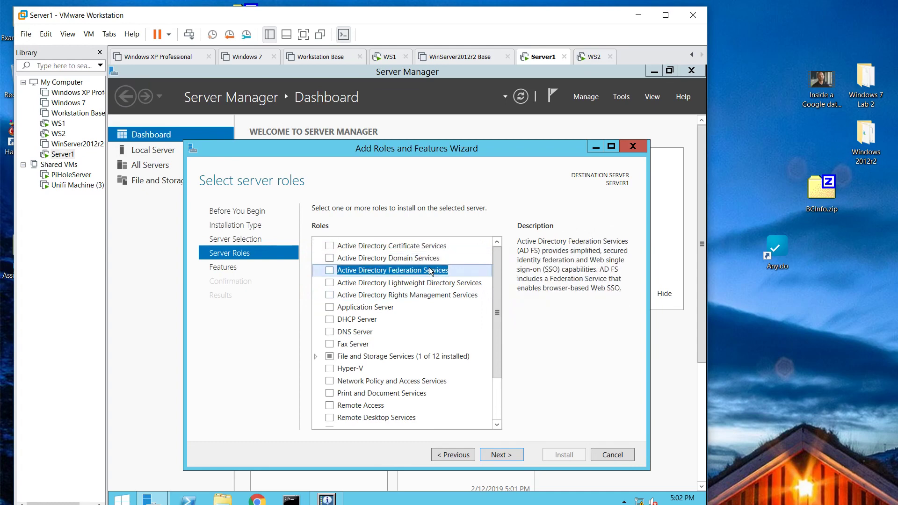
left_click(429, 282)
left_click(425, 296)
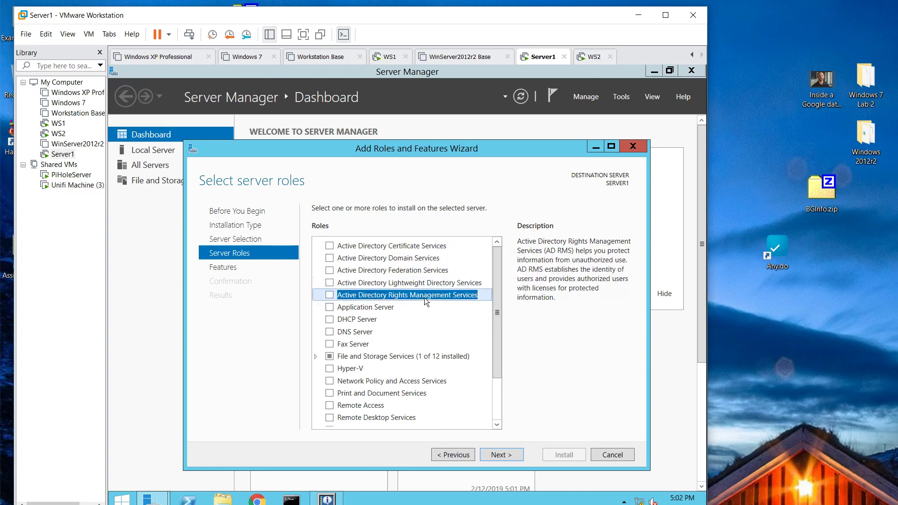
left_click(388, 308)
left_click(364, 321)
left_click(363, 333)
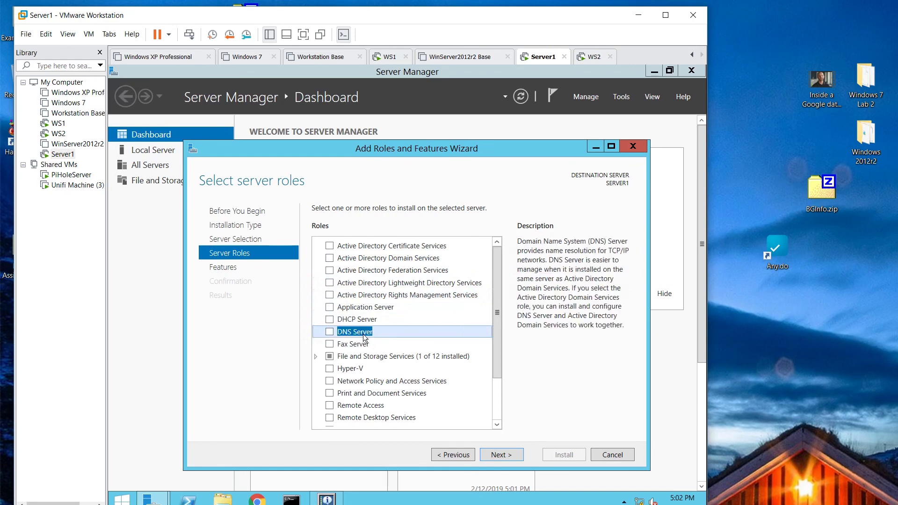
left_click(366, 345)
scroll(468, 345, "down", 2)
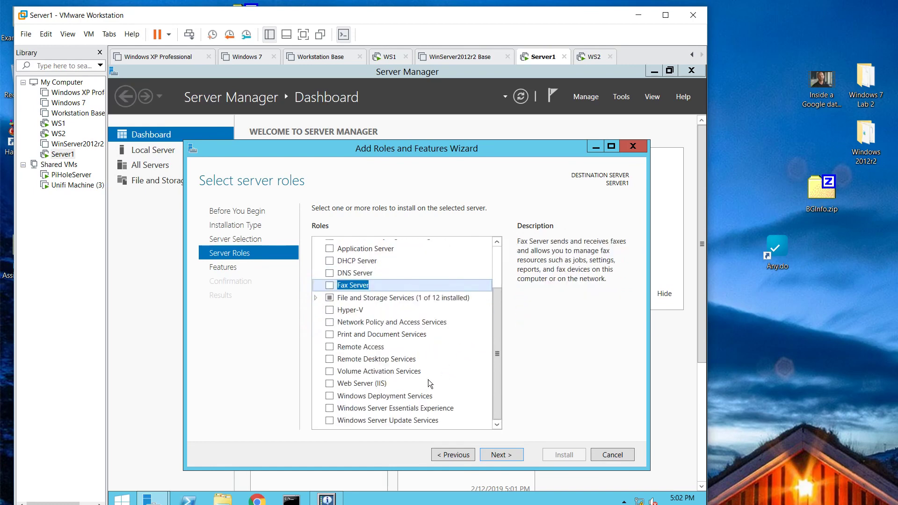
scroll(420, 389, "up", 2)
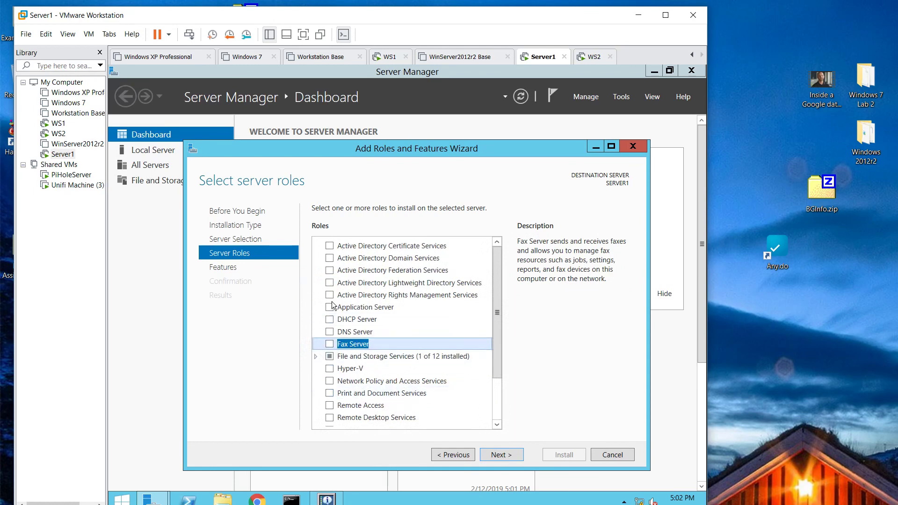
- Select Active Directory Domain Services, DHCP Server and DNS Server, adding each role's required features
left_click(329, 258)
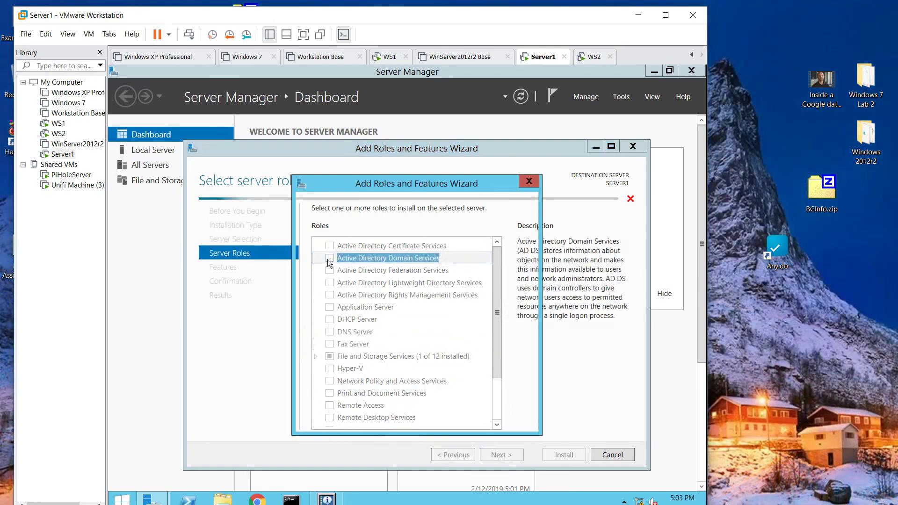
left_click(456, 410)
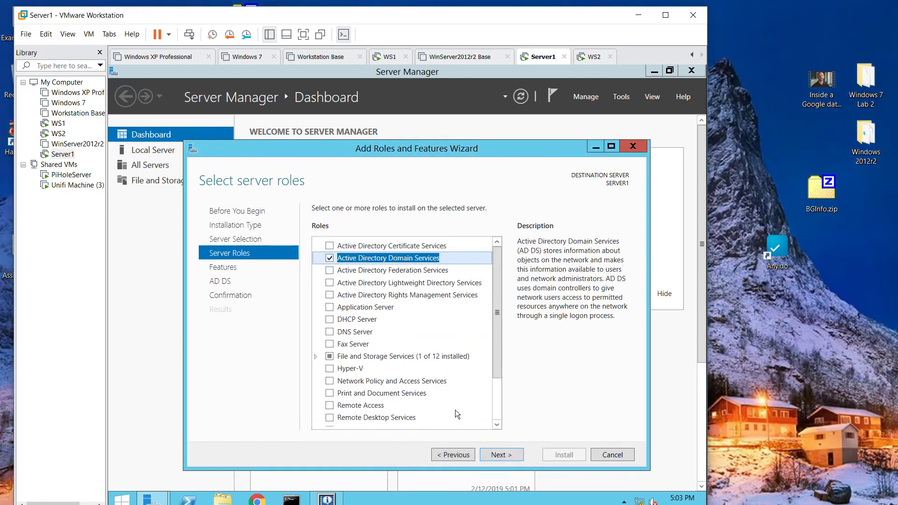
left_click(330, 319)
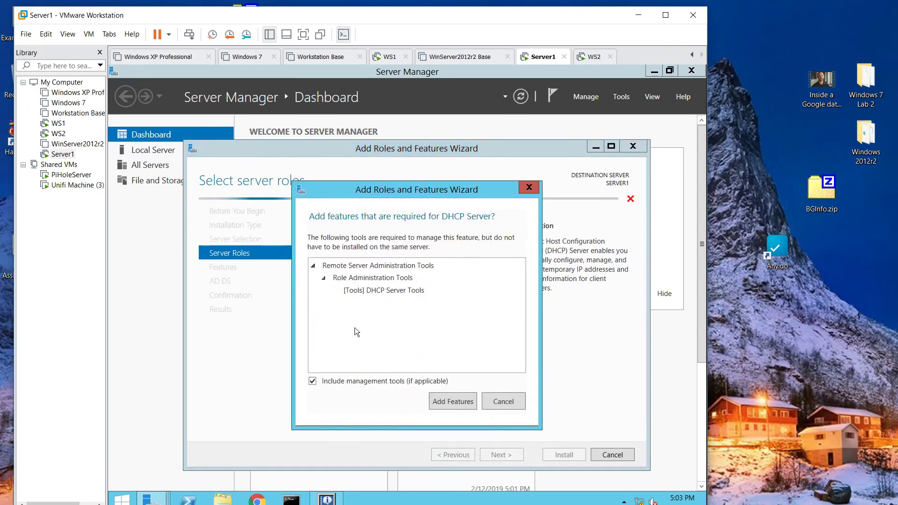
left_click(447, 401)
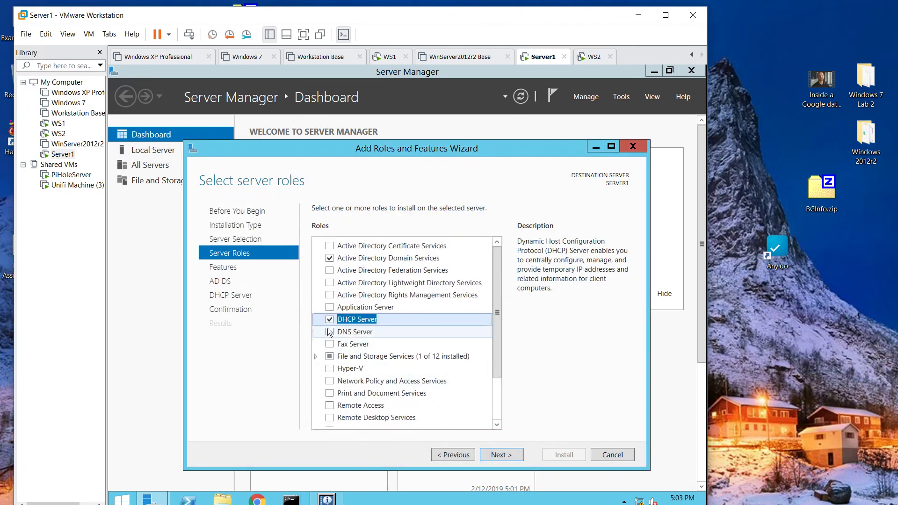
left_click(330, 332)
left_click(453, 401)
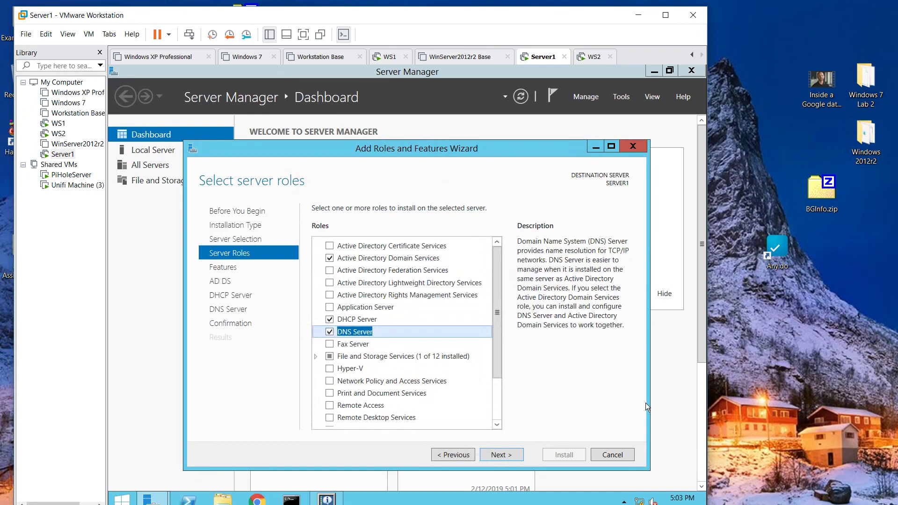
- Move on to the Features page, review it and keep the default features to reach the AD DS page
left_click(516, 455)
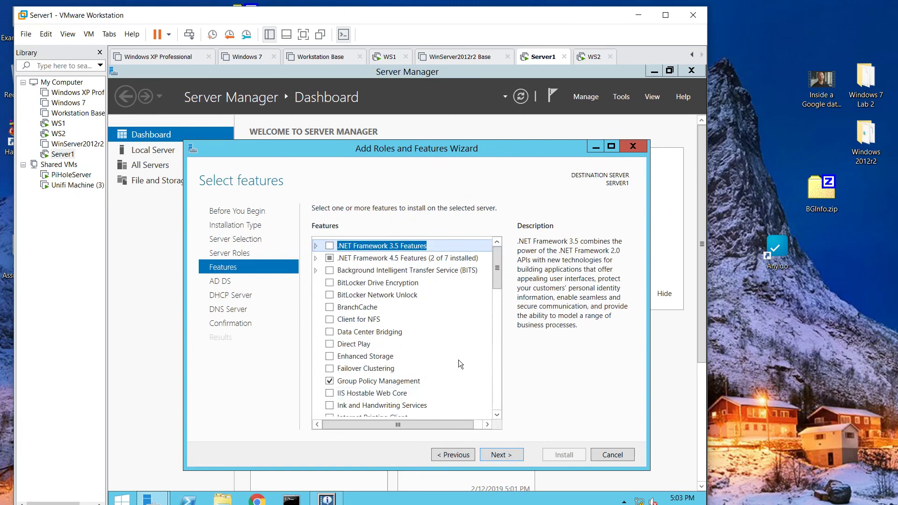
scroll(470, 360, "down", 3)
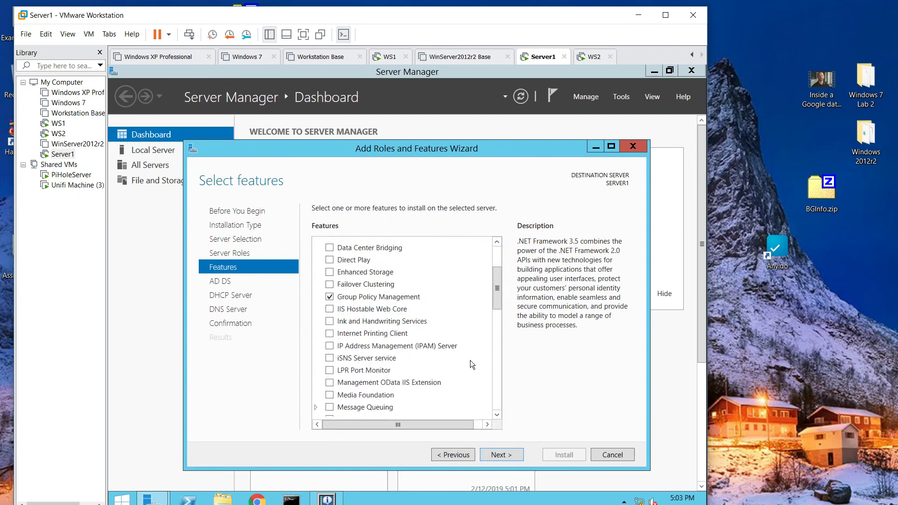
scroll(470, 360, "down", 6)
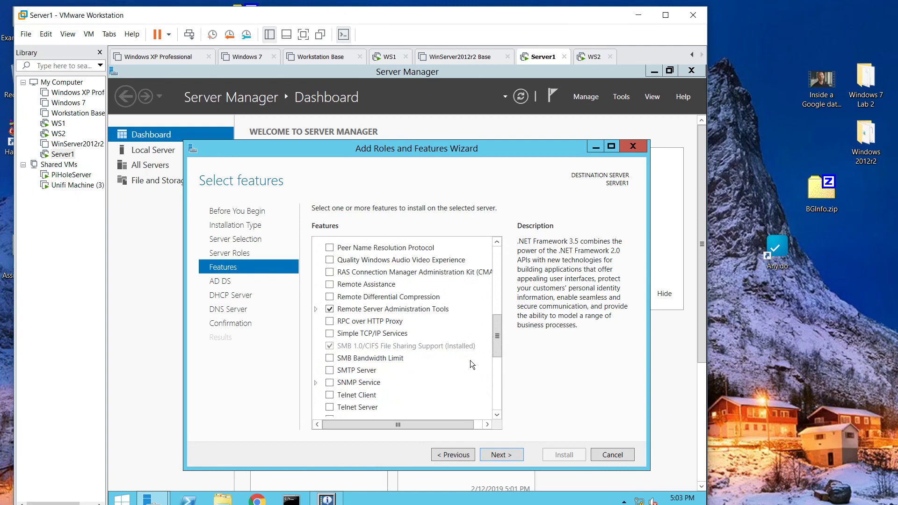
scroll(488, 383, "down", 5)
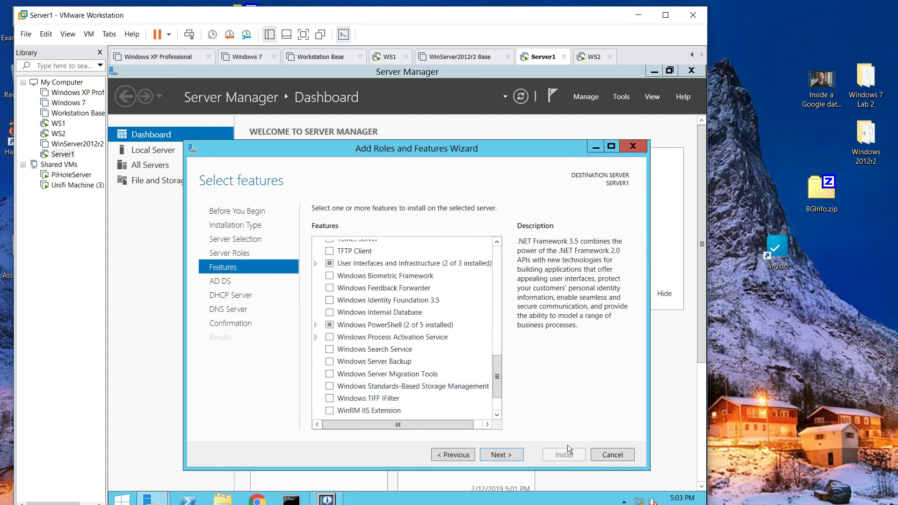
left_click(510, 455)
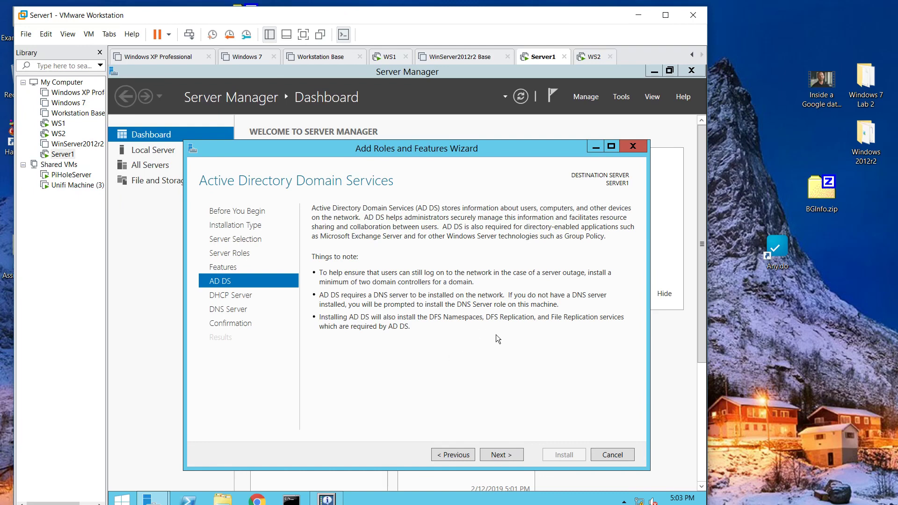
- Pass the AD DS and DHCP pages, enable automatic restart of the destination server, and start installing
left_click(504, 454)
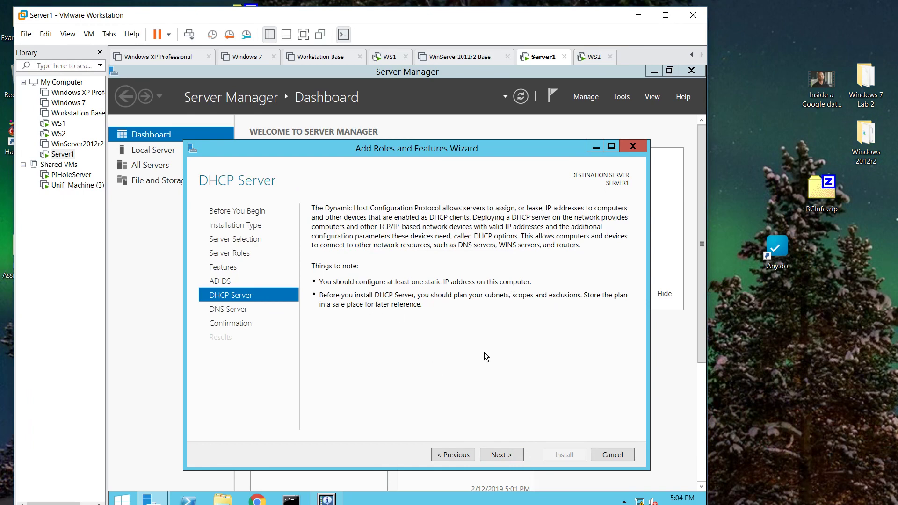
left_click(507, 456)
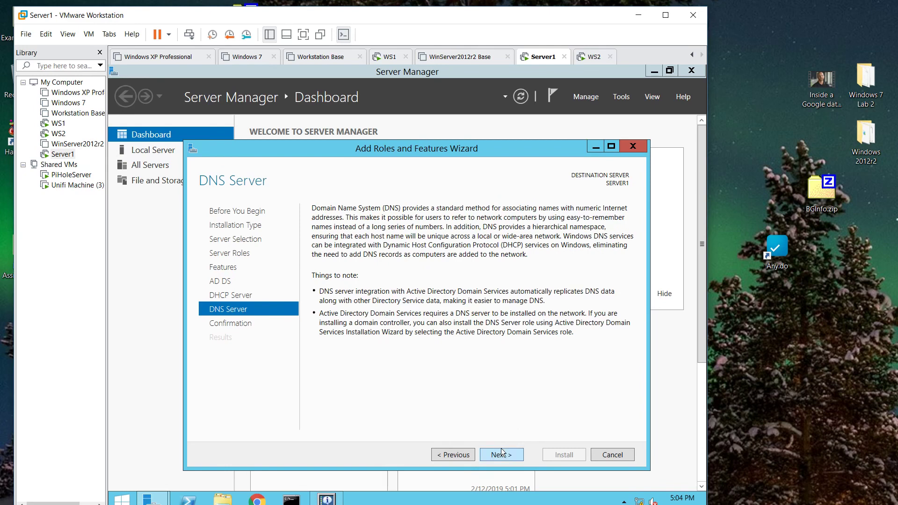
left_click(500, 455)
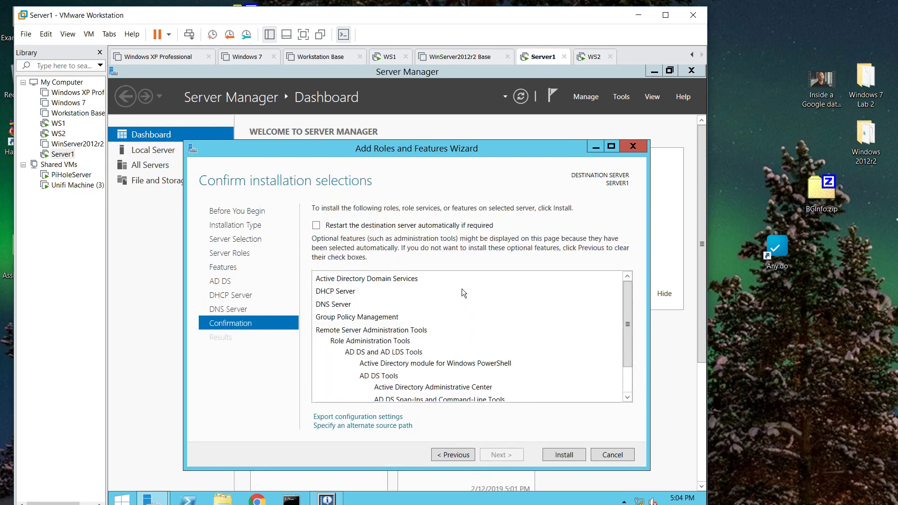
left_click(434, 226)
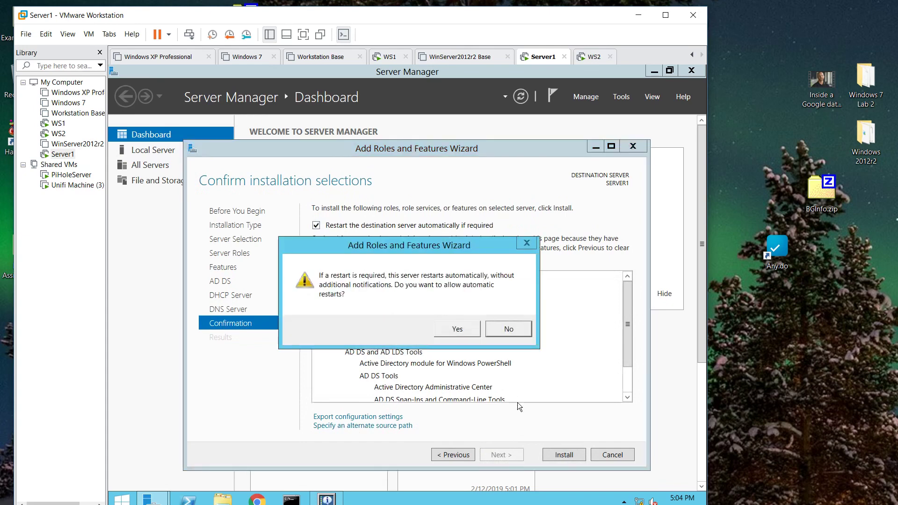
left_click(456, 329)
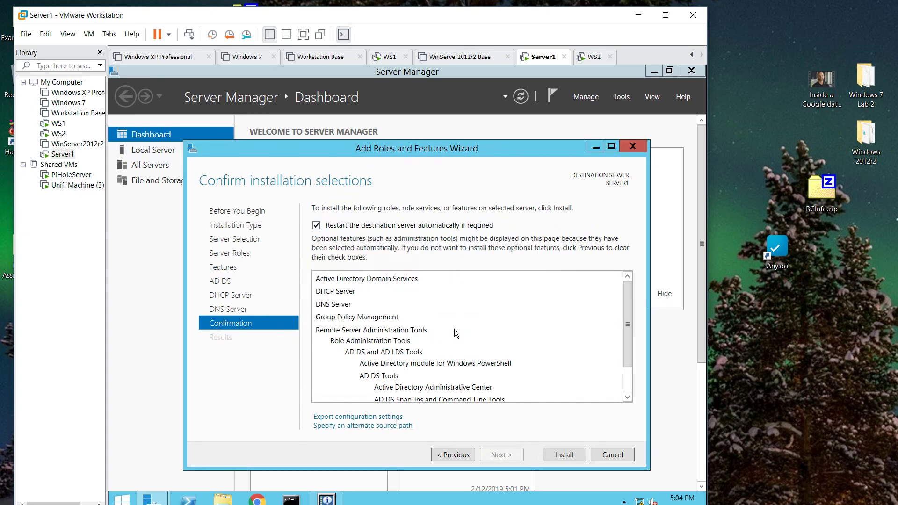
left_click(558, 454)
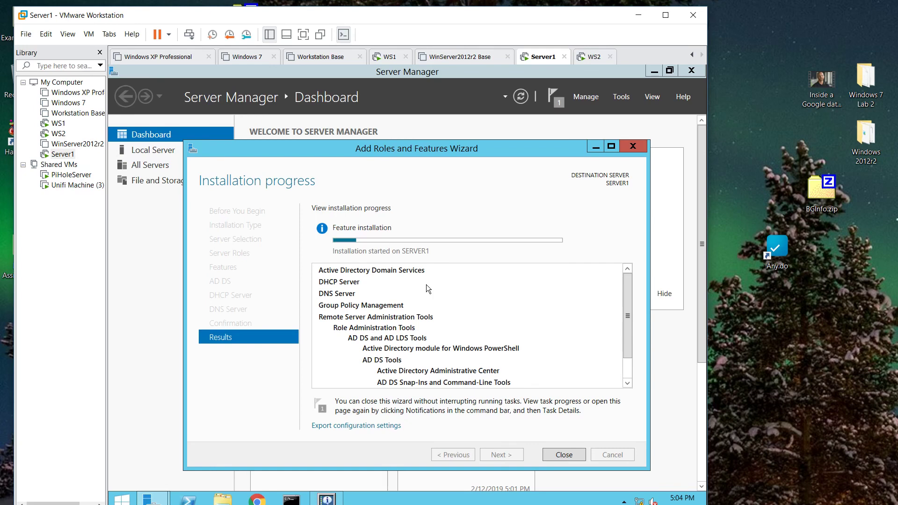
- On WS1, set the Local Area Connection's IPv4 to obtain IP and DNS addresses automatically
left_click(60, 124)
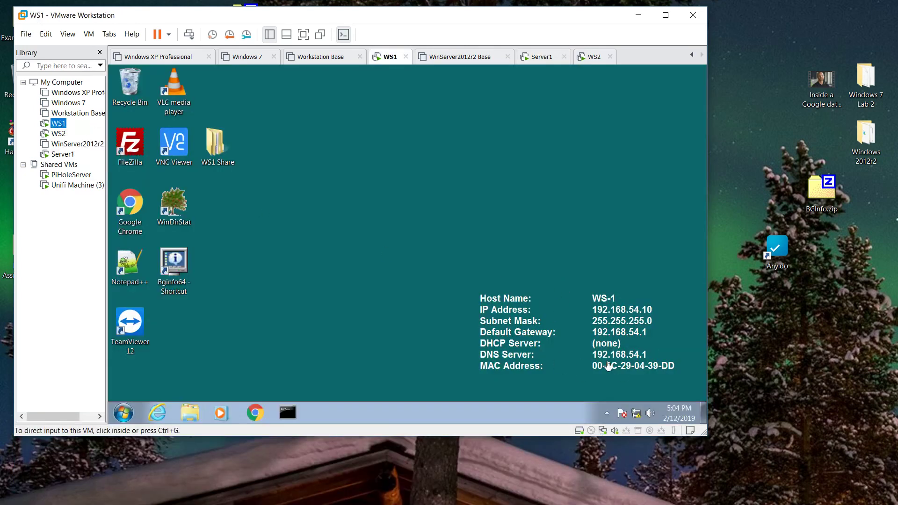
left_click(636, 416)
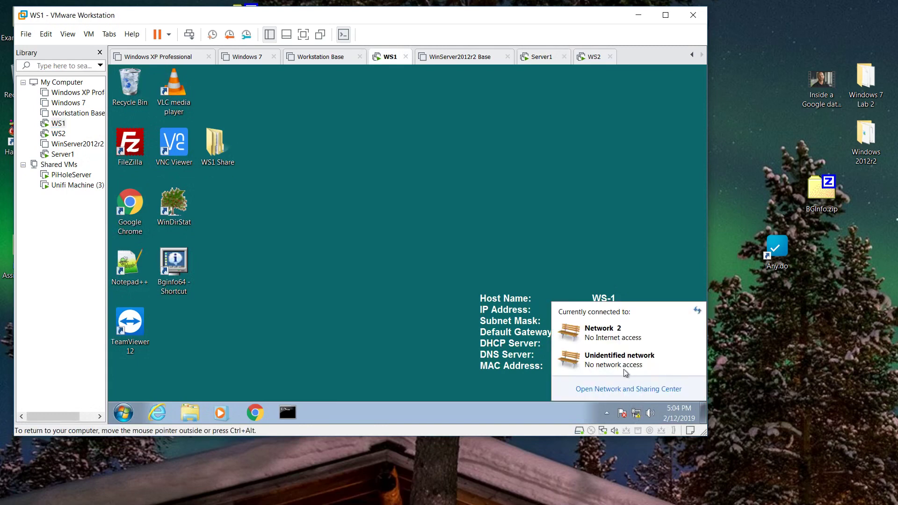
left_click(626, 389)
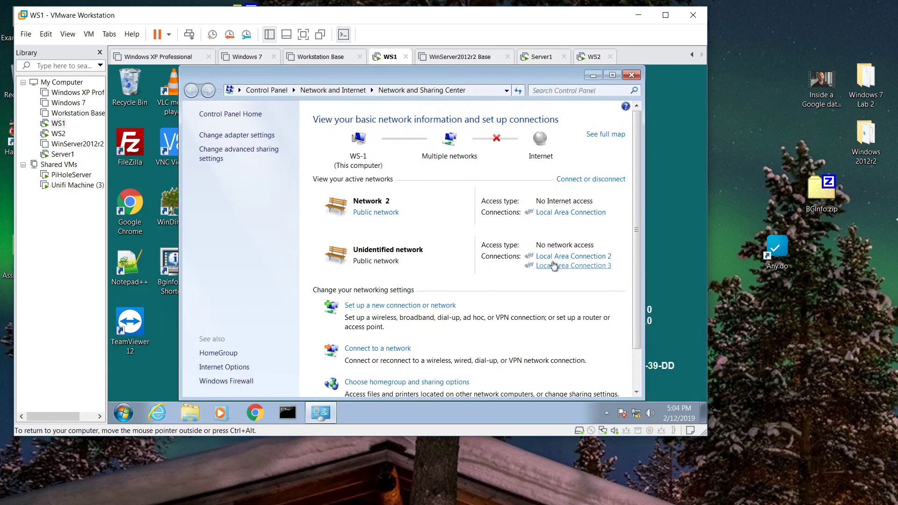
left_click(567, 213)
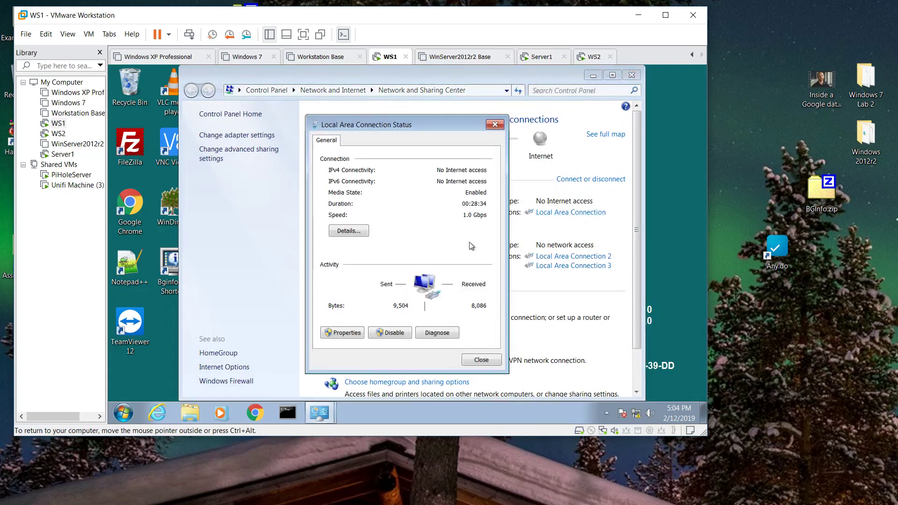
left_click(352, 335)
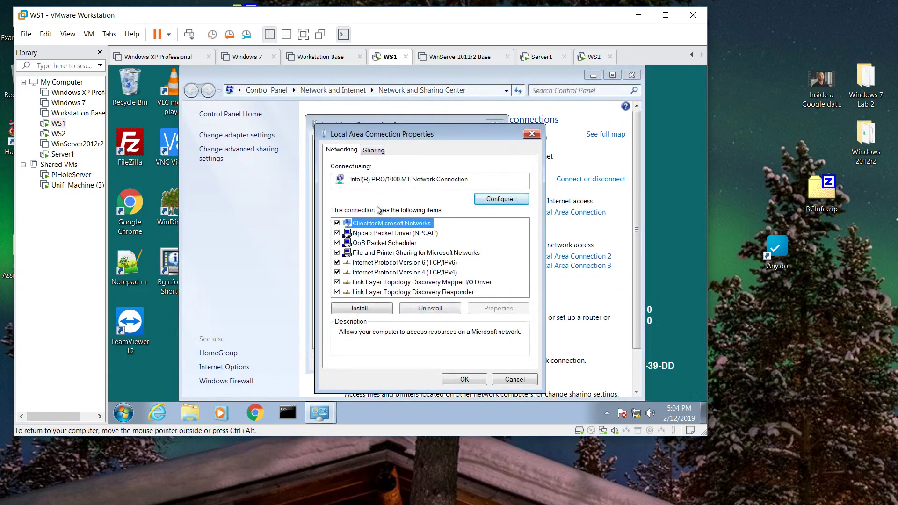
left_click(415, 273)
double_click(415, 273)
left_click(367, 215)
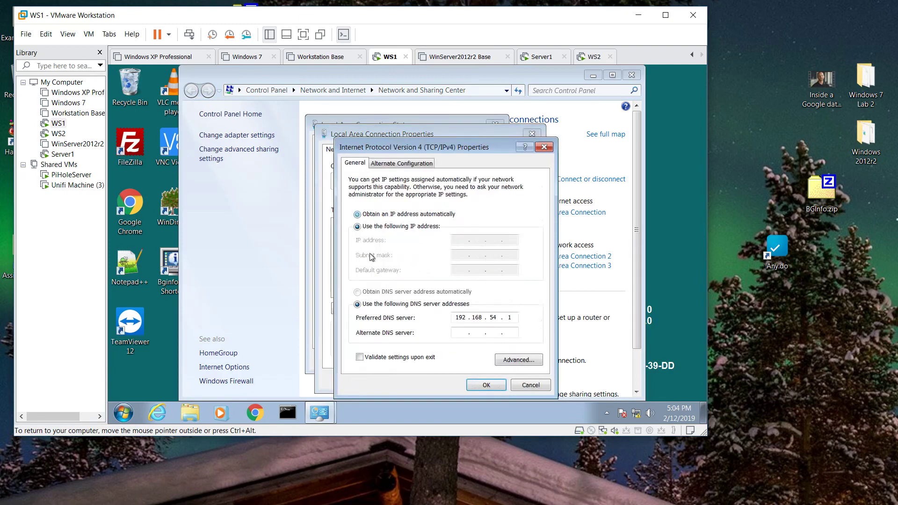
left_click(376, 292)
left_click(487, 385)
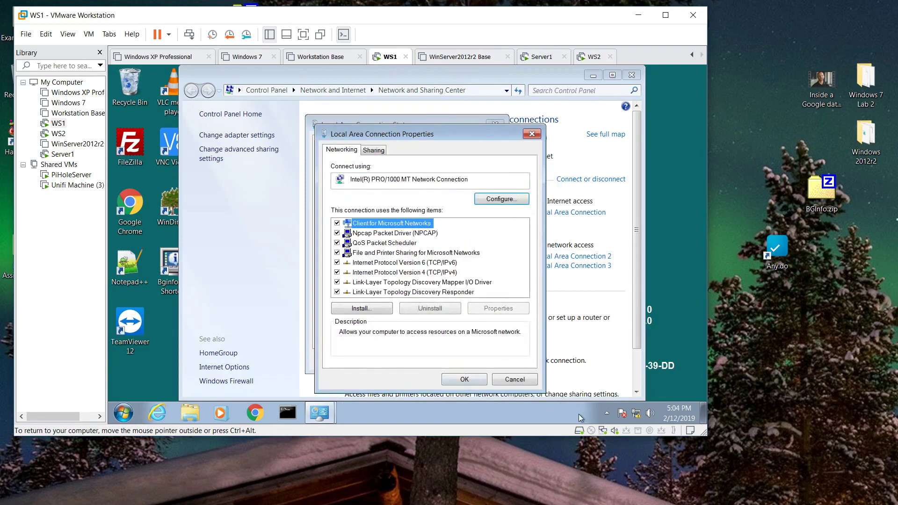
left_click(468, 382)
left_click(481, 359)
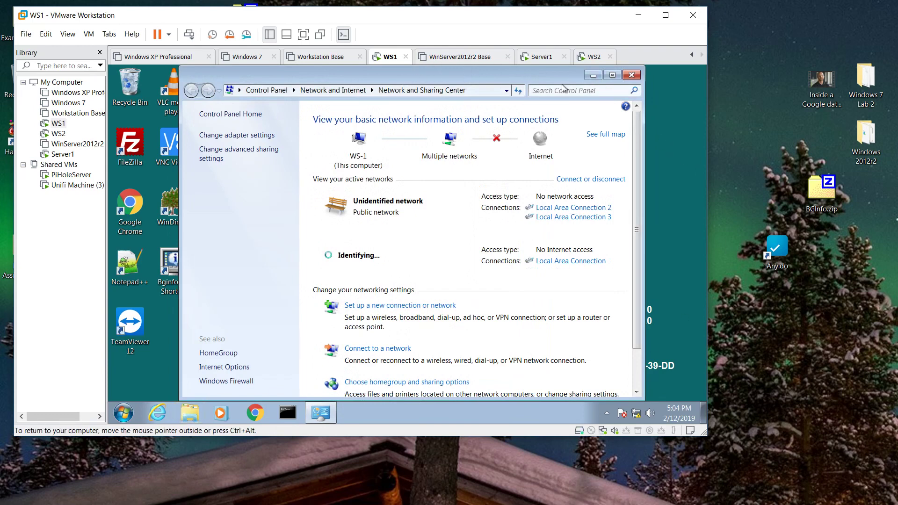
left_click(599, 76)
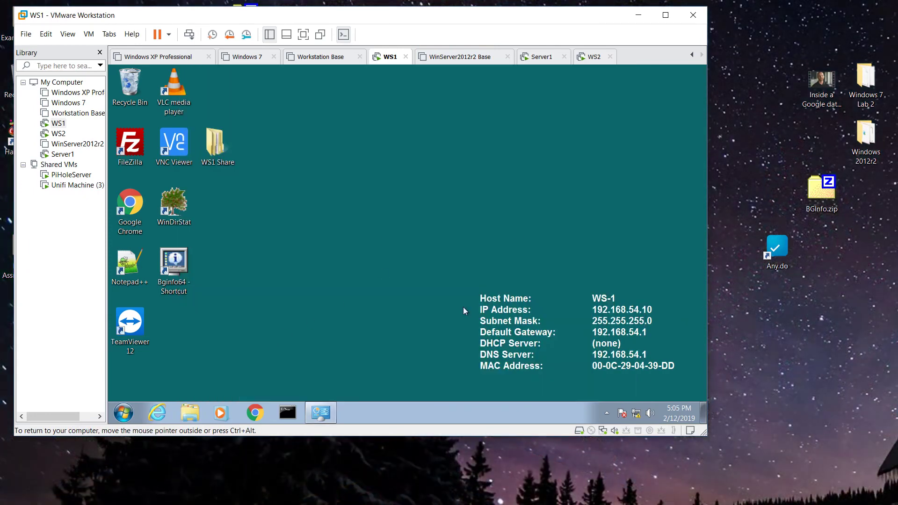
- Ping 192.168.54.1 from WS1's command prompt, which fails, then switch to WS2
left_click(293, 412)
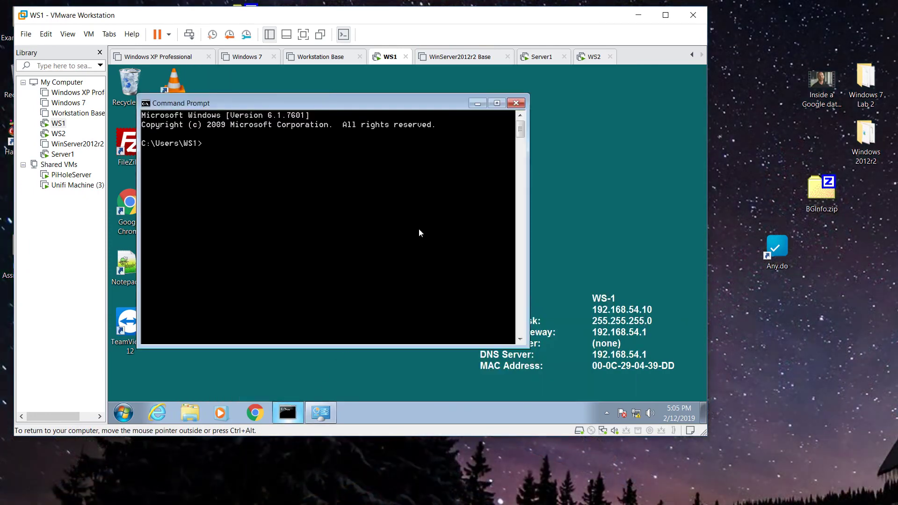
type("ping 190.")
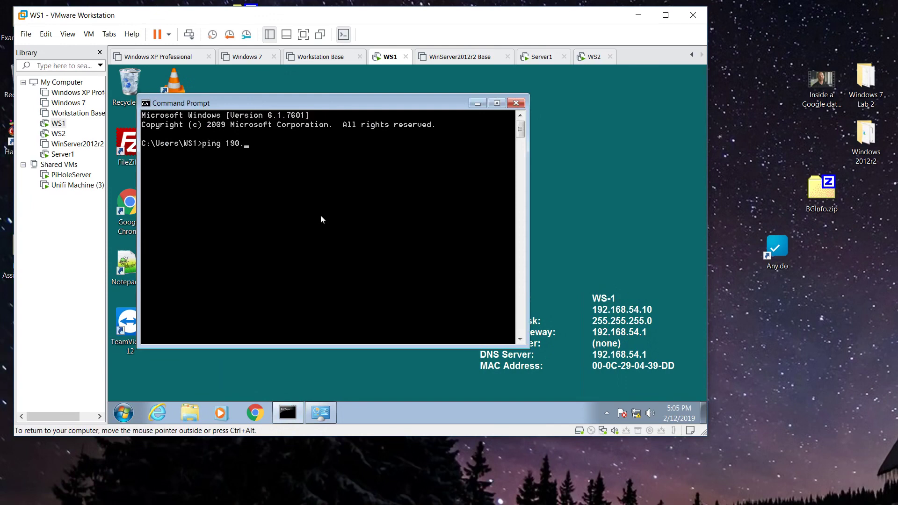
key("BackSpace")
type("2.168.54.1")
key("Return")
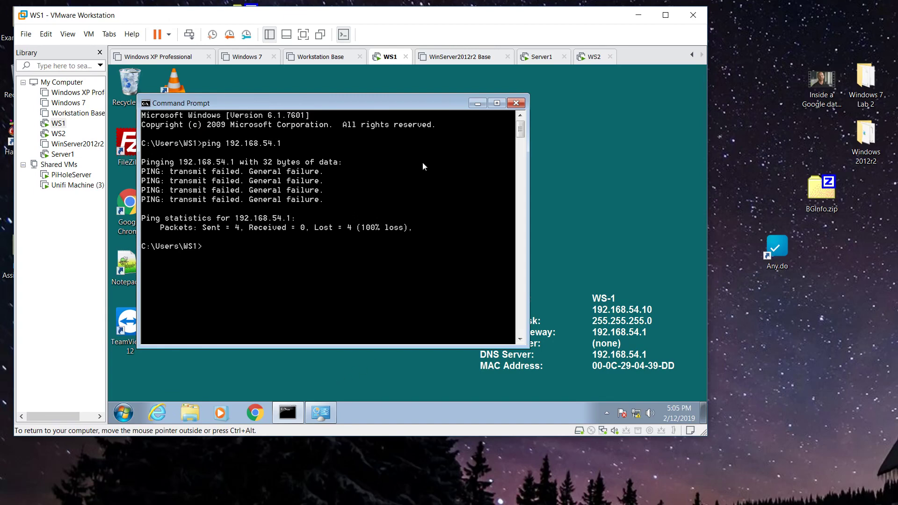
left_click(591, 58)
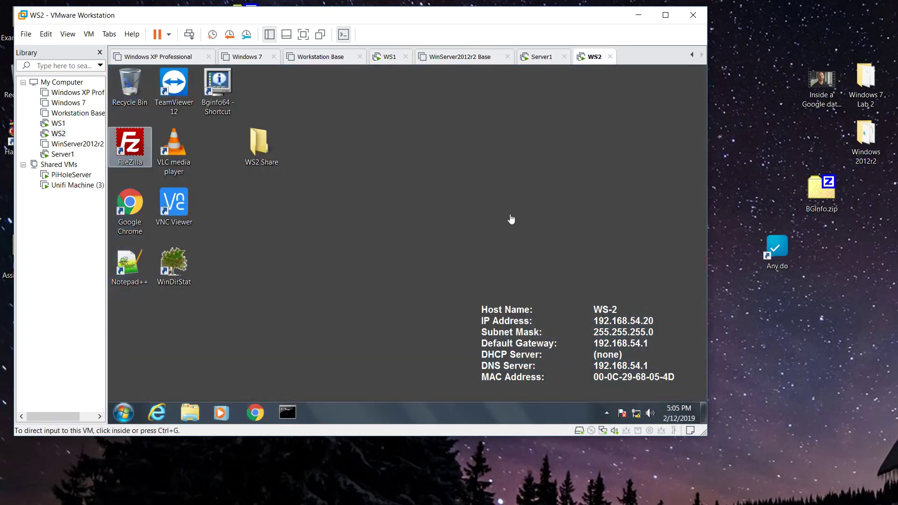
- On WS2, open a command prompt and ping 192.168.54.1
left_click(352, 362)
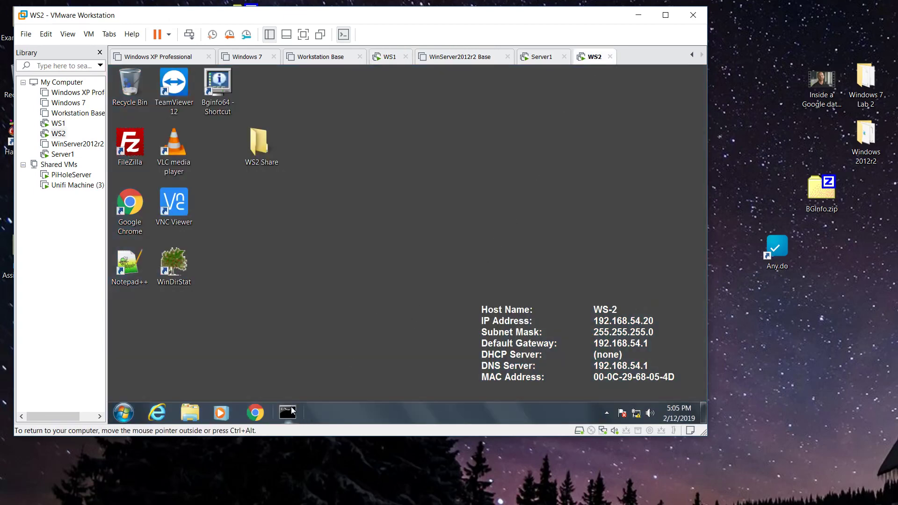
left_click(290, 410)
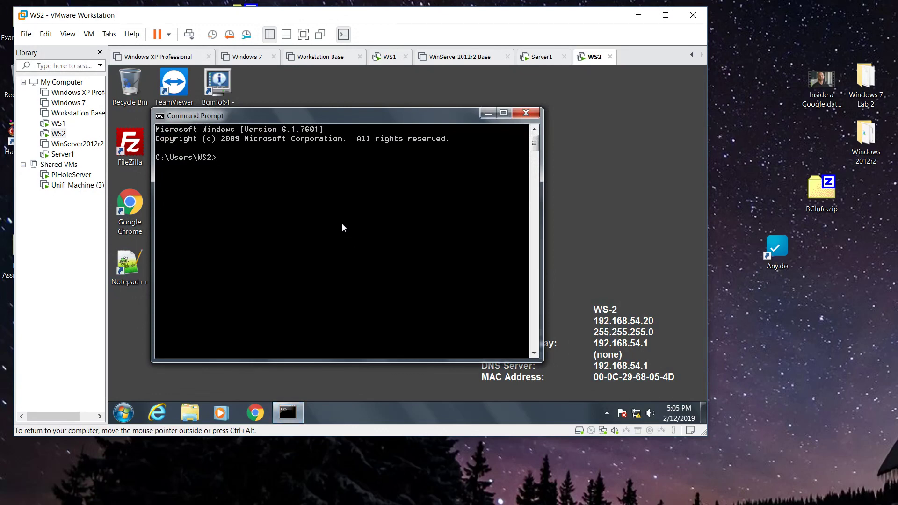
type("ping 192.168.54.1")
key("Return")
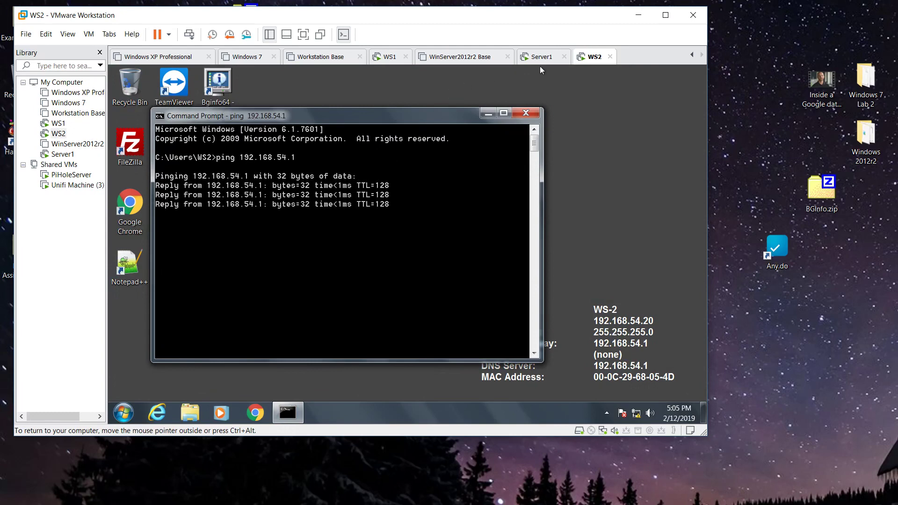
- On Server1, ping WS2 at 192.168.54.20 from the administrator command prompt, then minimize it
left_click(519, 57)
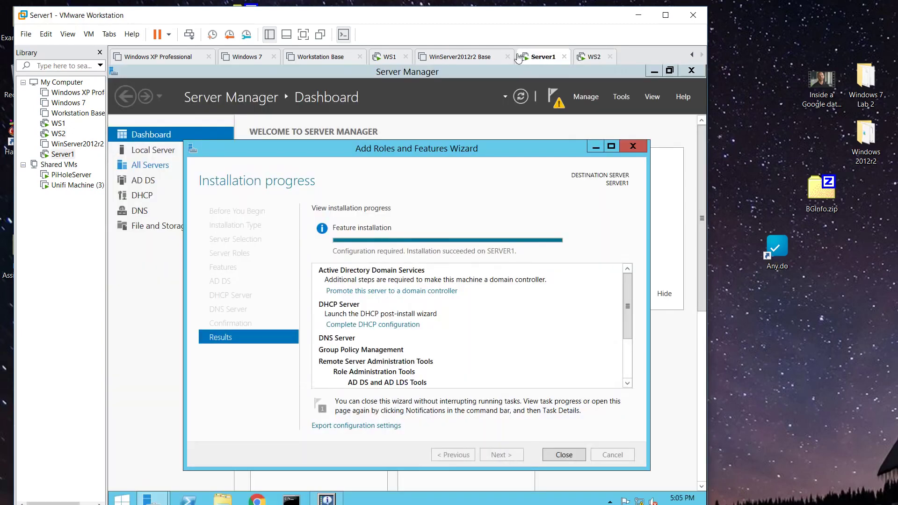
left_click(291, 499)
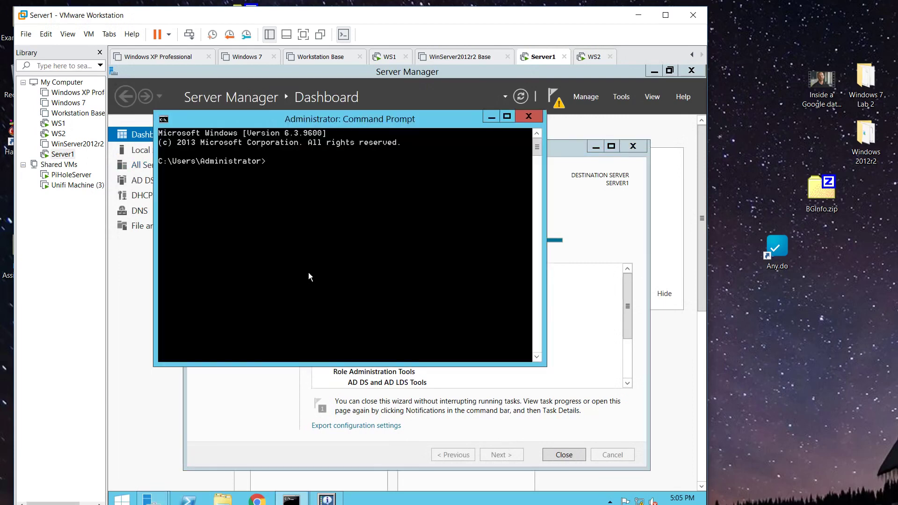
type("ping 192.168.54.20")
key("Return")
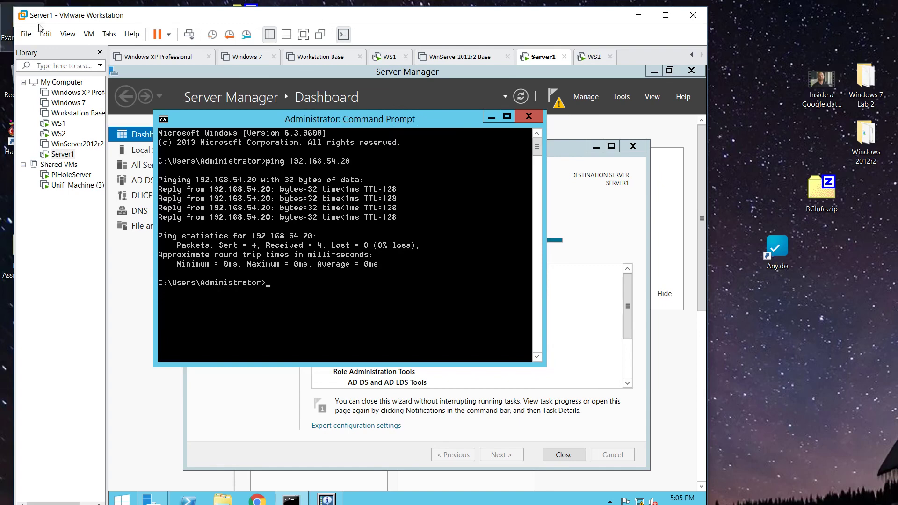
left_click(491, 117)
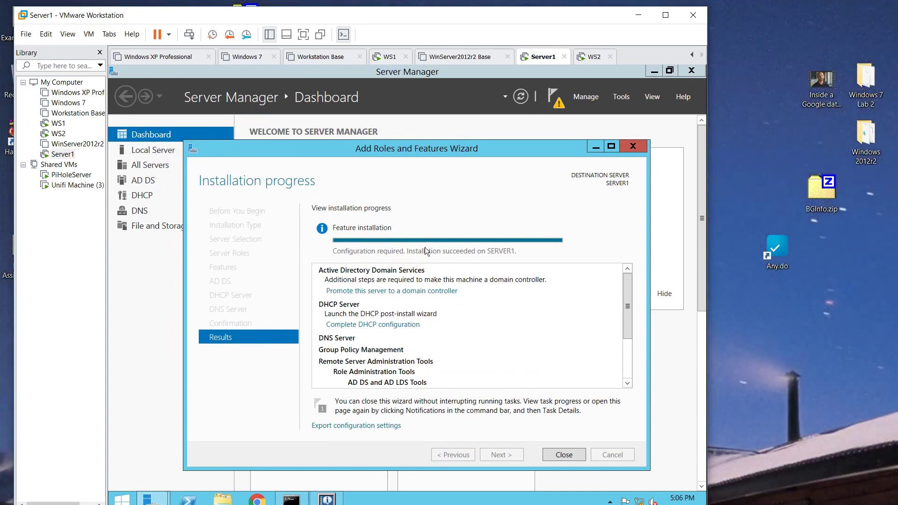
- Close the completed role installation wizard and show Server Manager's post-deployment notifications
scroll(525, 317, "down", 3)
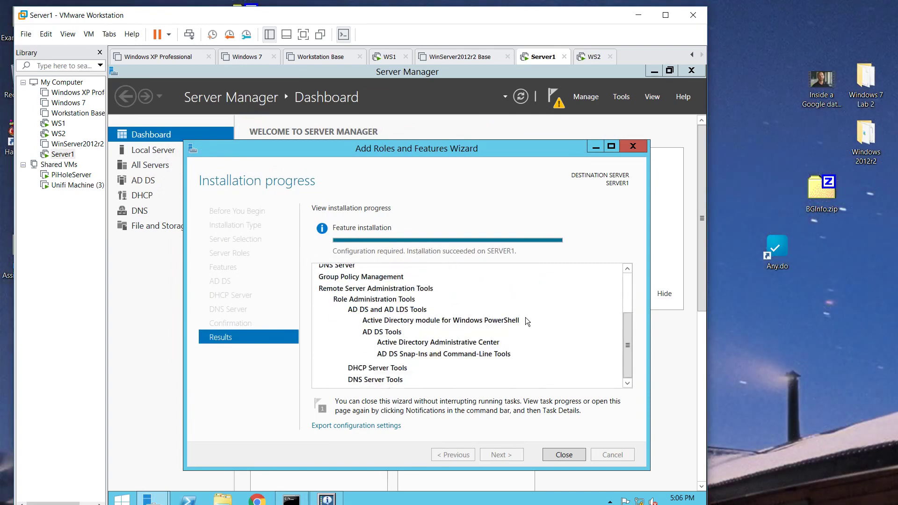
left_click(564, 454)
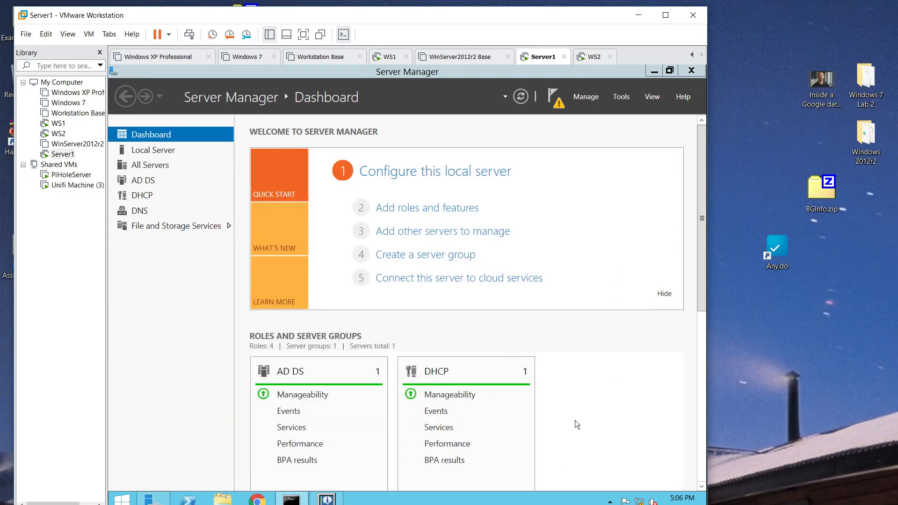
left_click(552, 100)
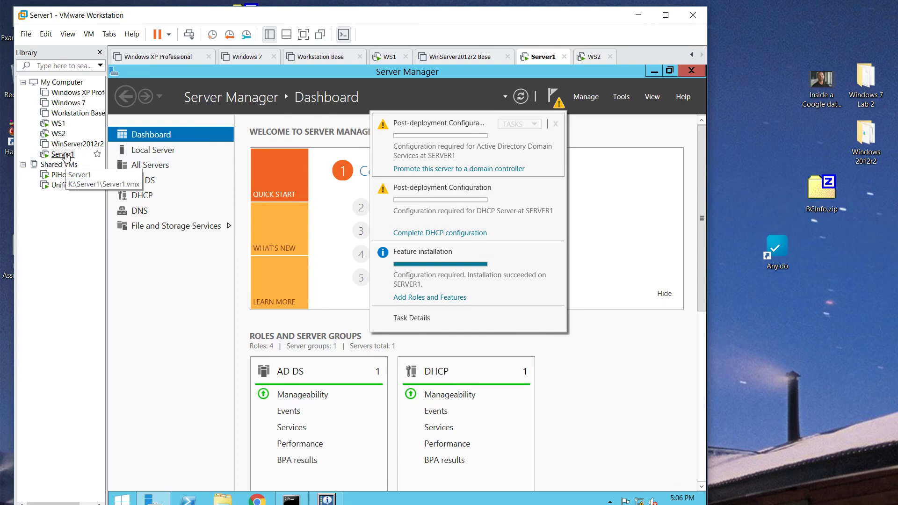
- Take a snapshot of Server1 named 'Post AD DS install'
right_click(66, 156)
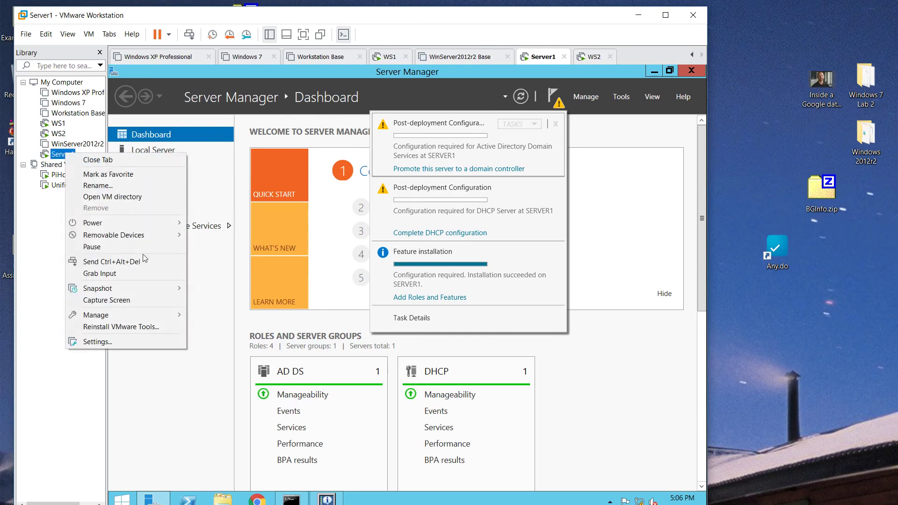
mouse_move(152, 288)
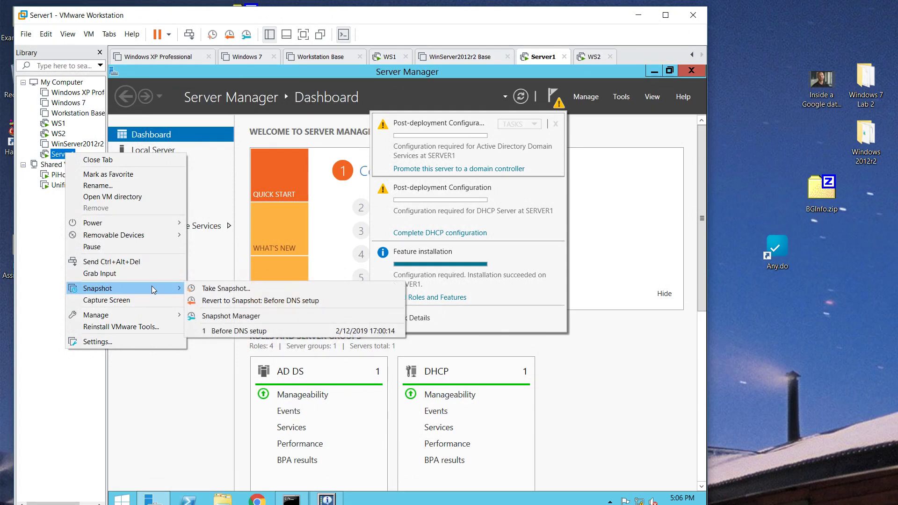
left_click(217, 291)
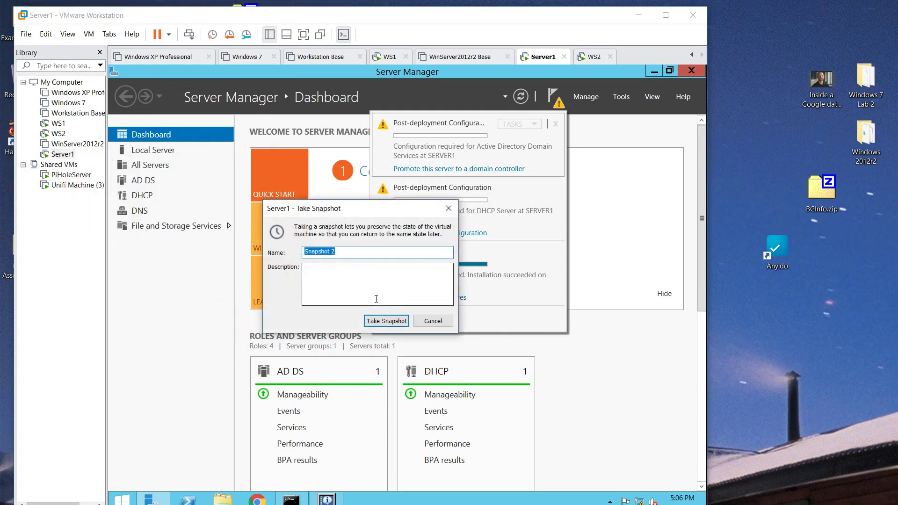
type("Post AD DS install")
left_click(389, 321)
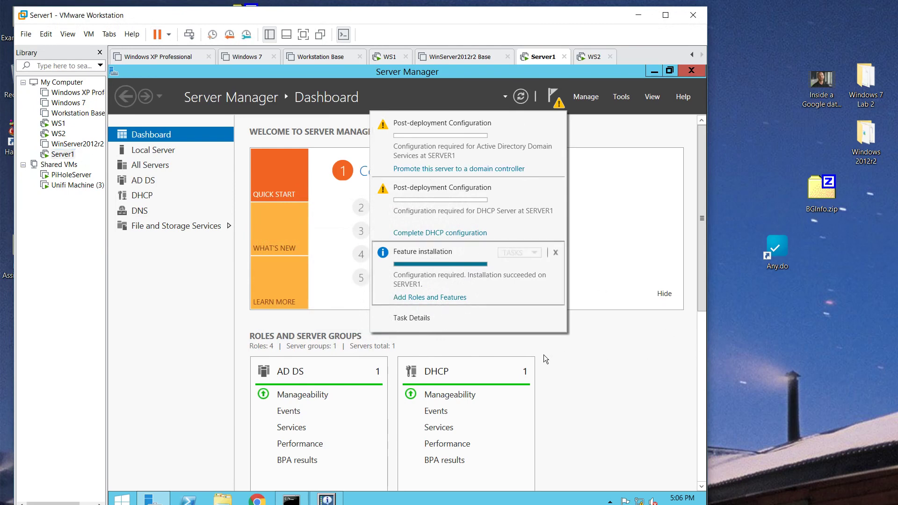
- Launch domain controller promotion and choose a new forest with root domain netpluslab.net
left_click(472, 170)
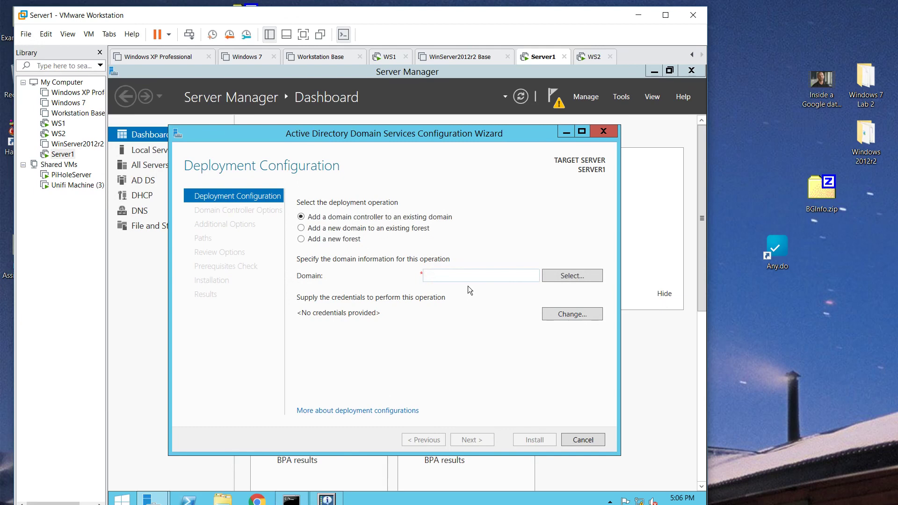
type("netplulab.net")
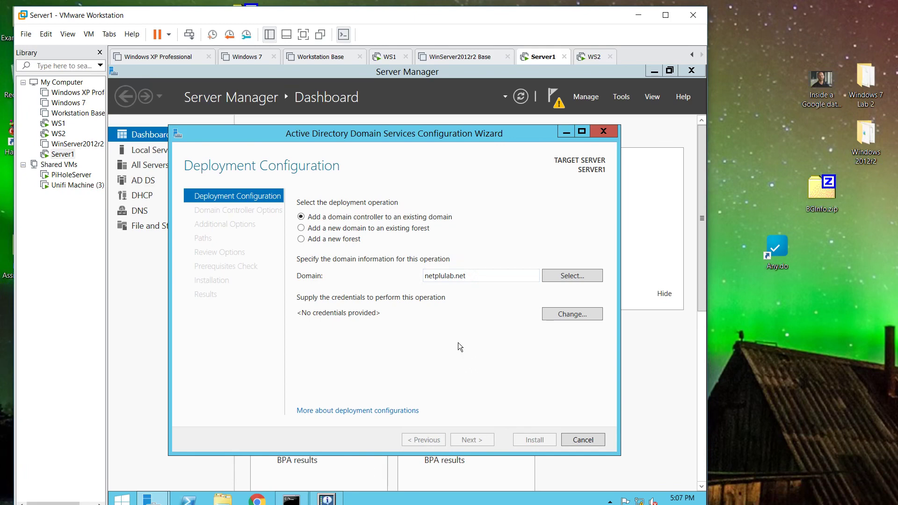
left_click(303, 239)
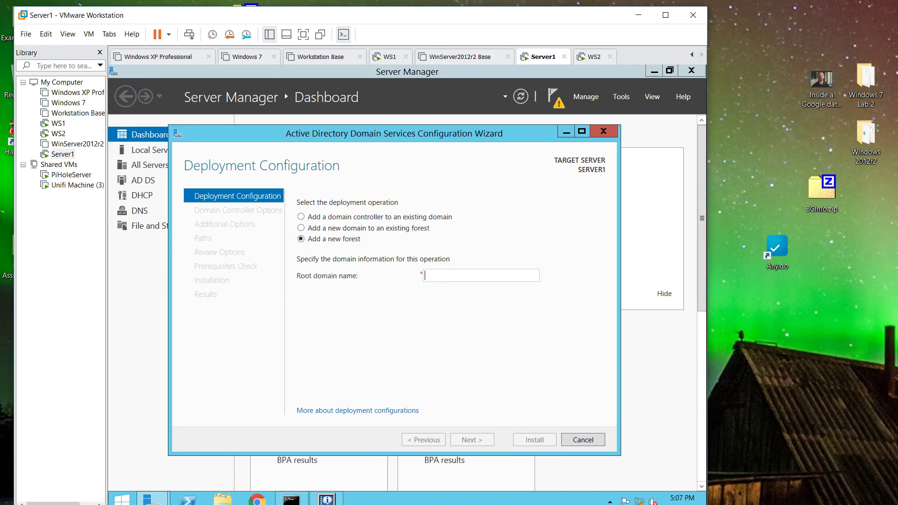
type("netp")
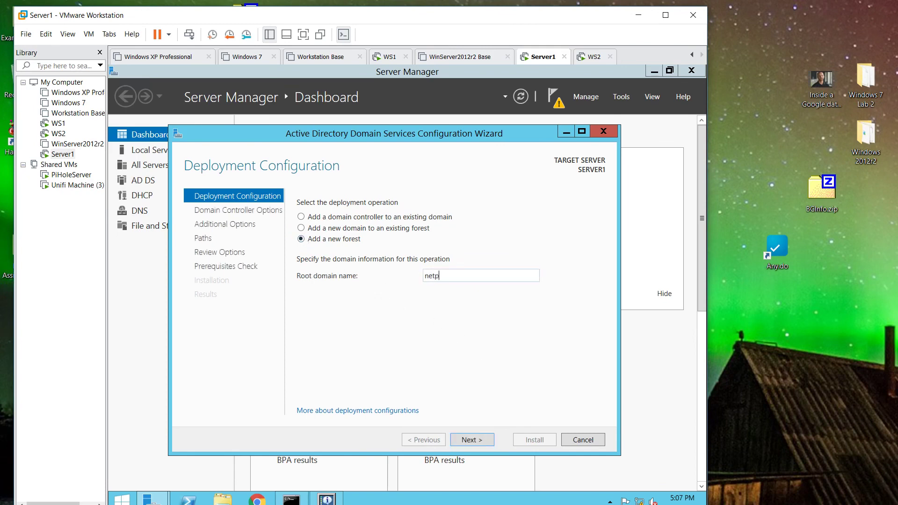
type("luslab.net")
- Keep Windows Server 2012 R2 functional levels and enter the DSRM password twice
left_click(475, 438)
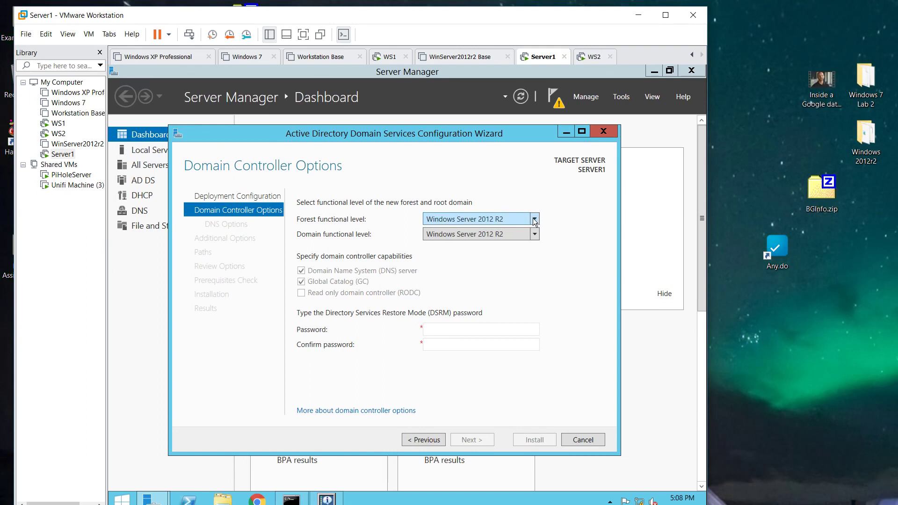
left_click(535, 220)
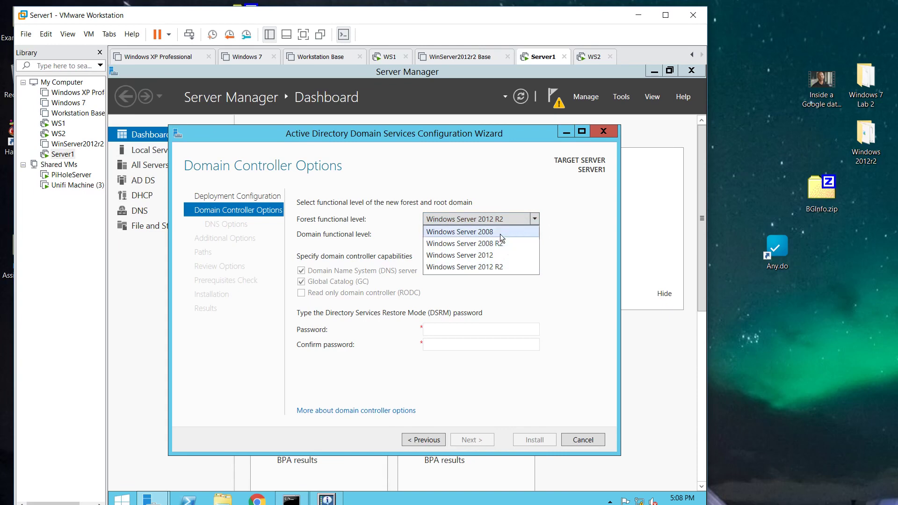
left_click(562, 235)
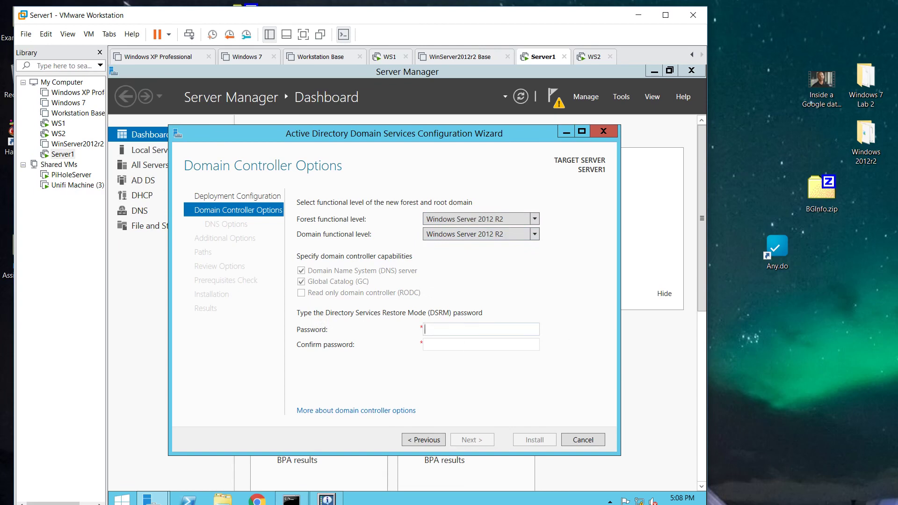
type("Password1!3")
key("Tab")
type("Passwor")
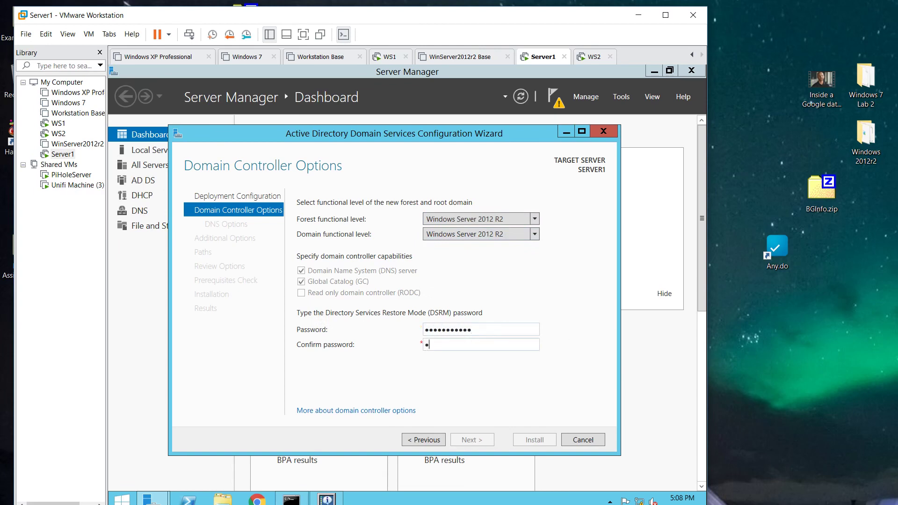
type("d1!3")
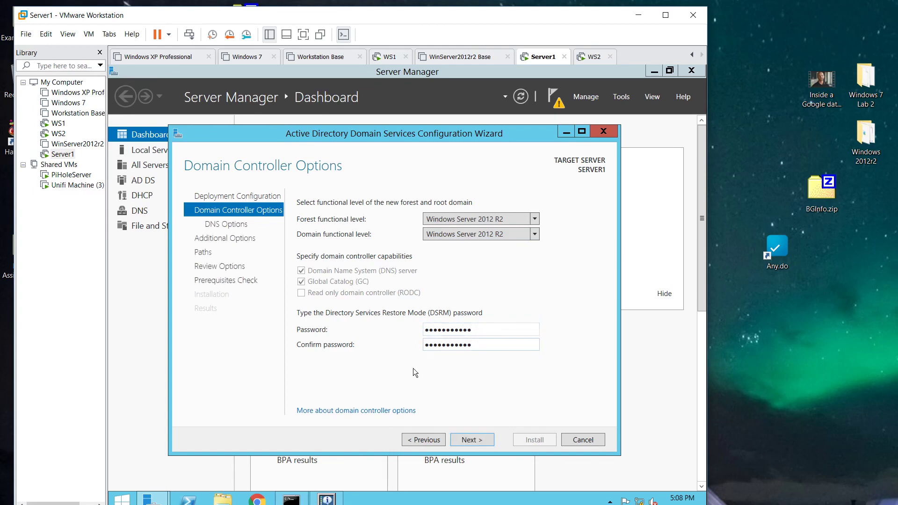
left_click(470, 441)
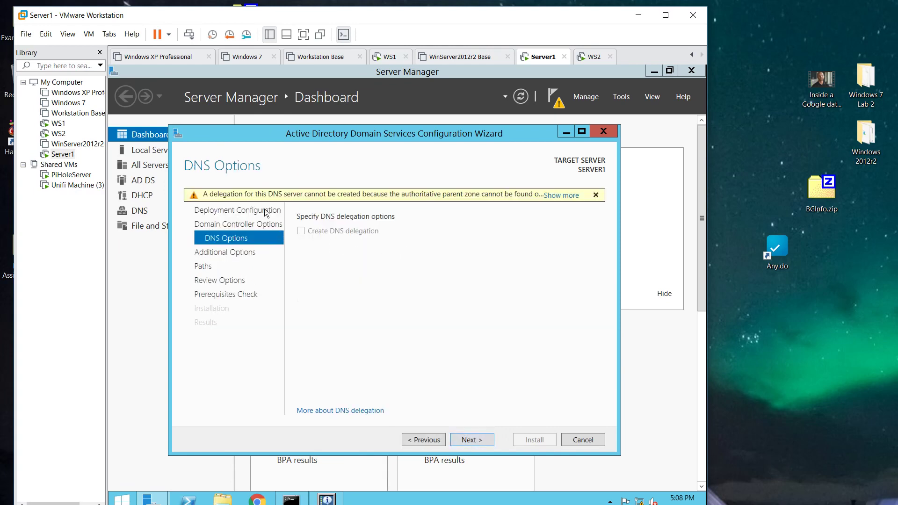
- Accept default DNS options, NetBIOS name NETPLUSLAB and default NTDS/SYSVOL paths, then scroll the review
mouse_move(211, 199)
left_click(484, 440)
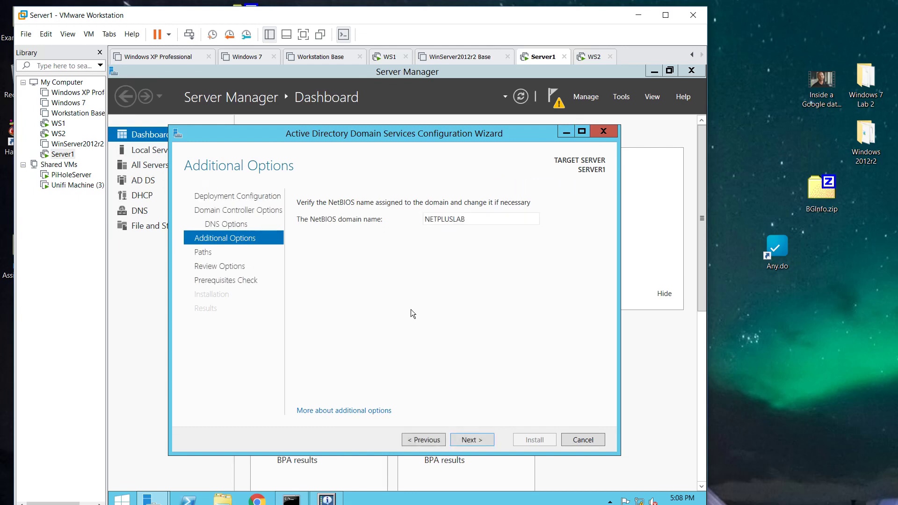
left_click(479, 441)
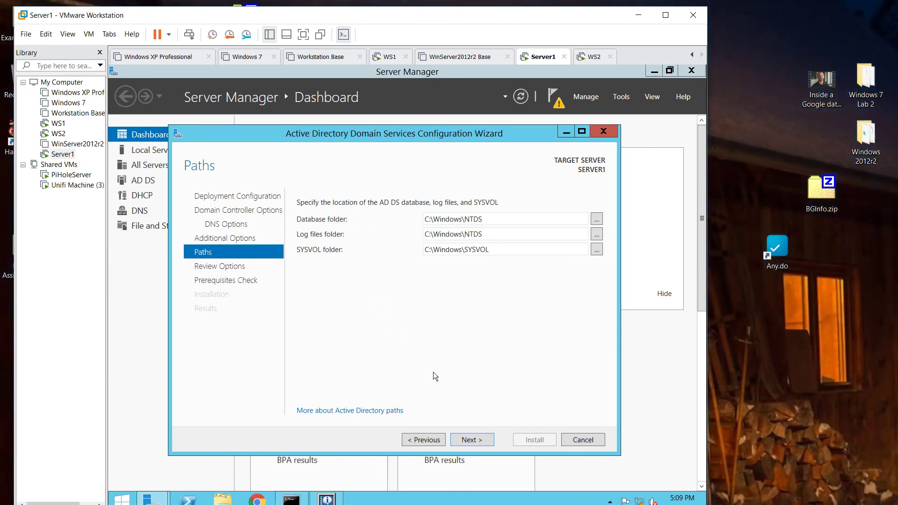
left_click(481, 442)
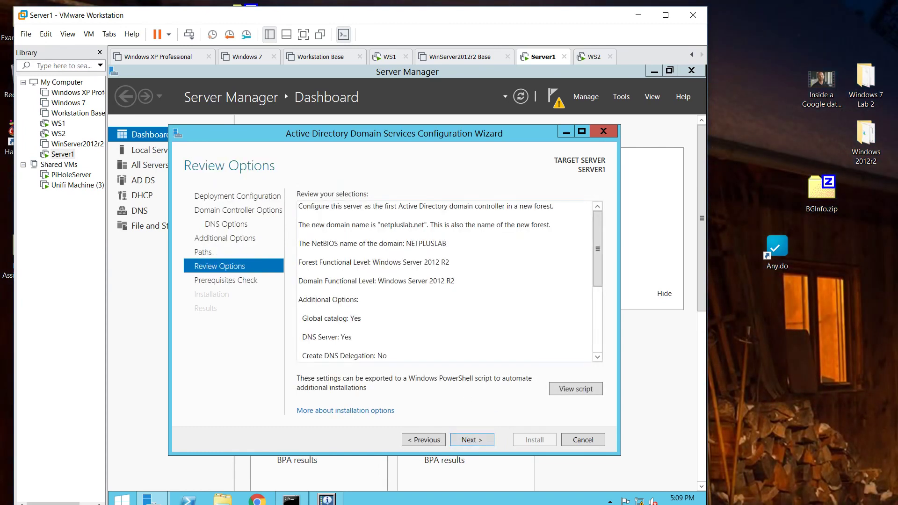
scroll(444, 281, "down", 1)
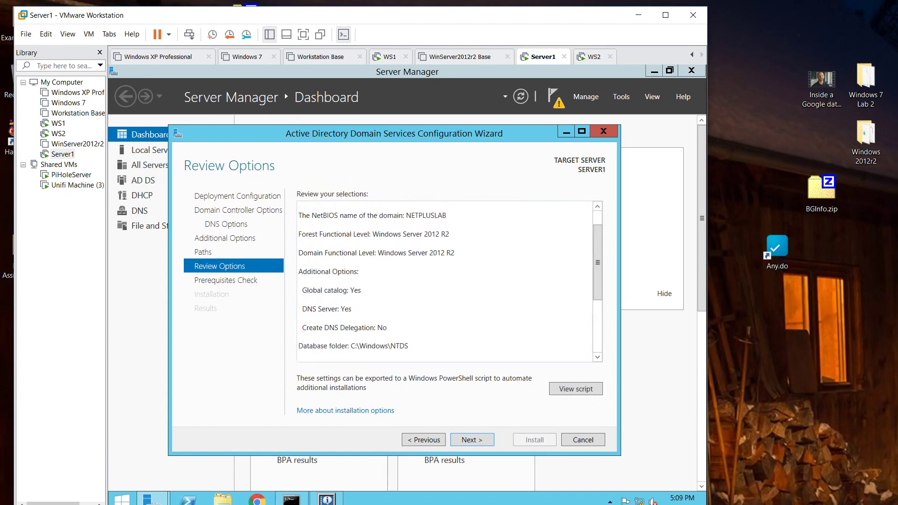
scroll(444, 280, "up", 1)
scroll(444, 280, "down", 5)
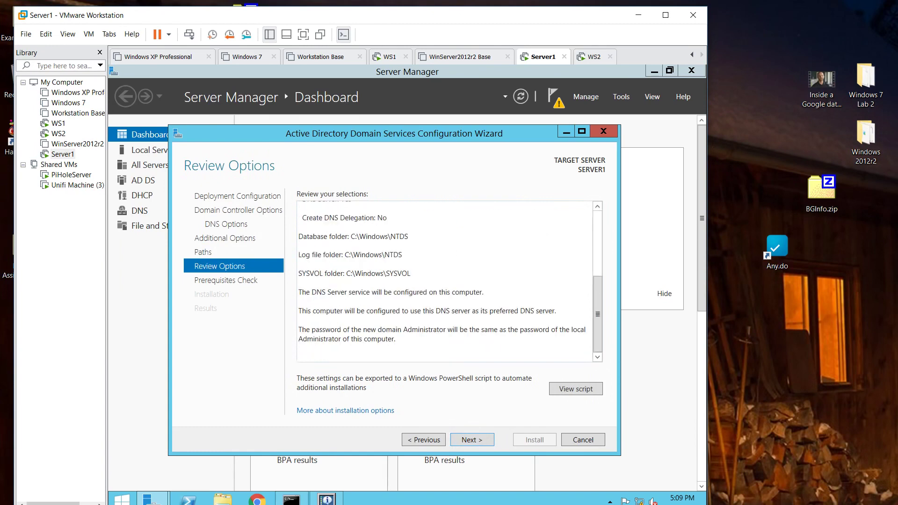
- Run the domain controller prerequisites check, review the passing results, and begin installation
left_click(476, 439)
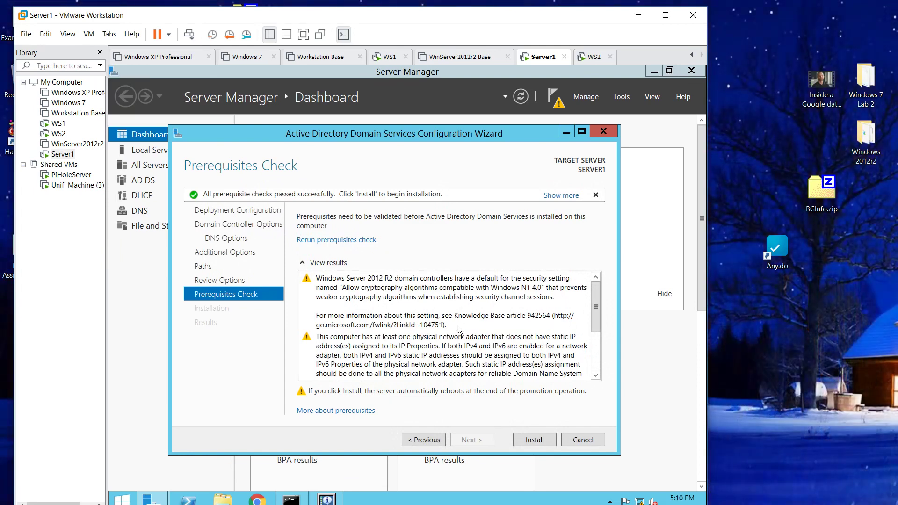
scroll(459, 324, "down", 1)
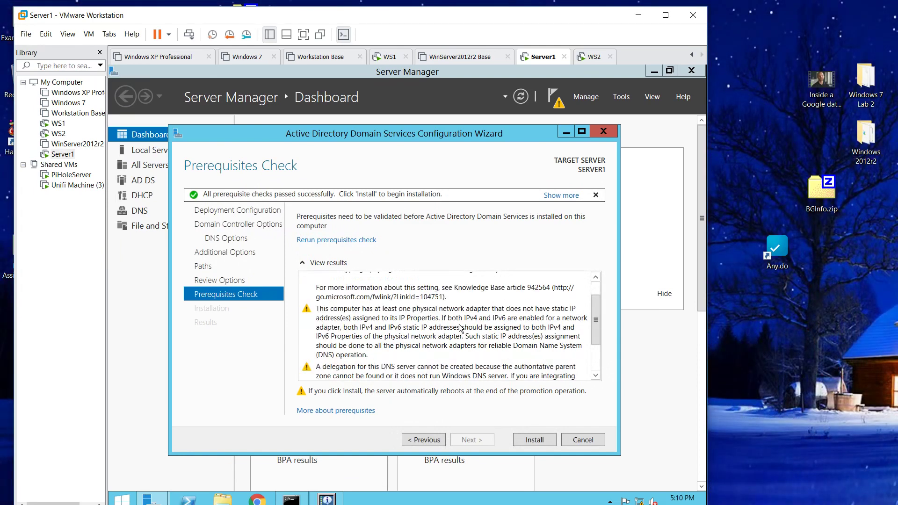
scroll(459, 324, "up", 1)
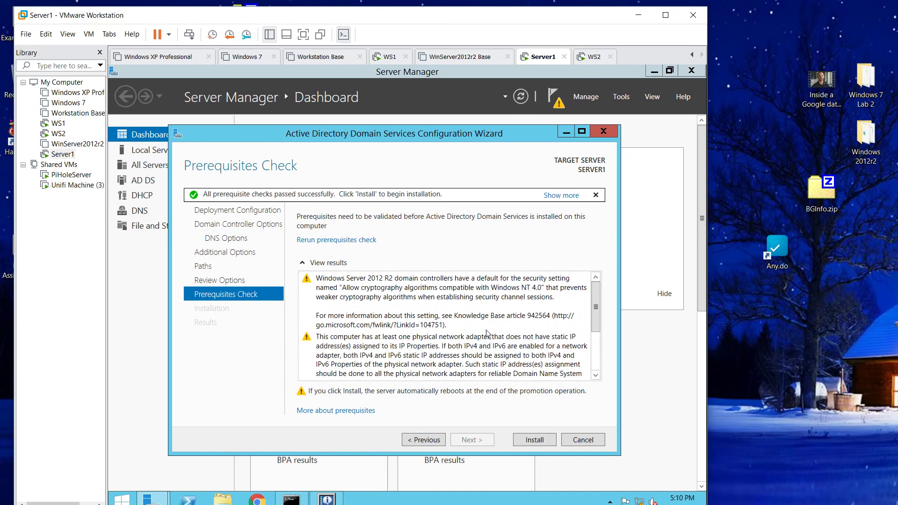
scroll(493, 344, "down", 1)
scroll(492, 344, "down", 1)
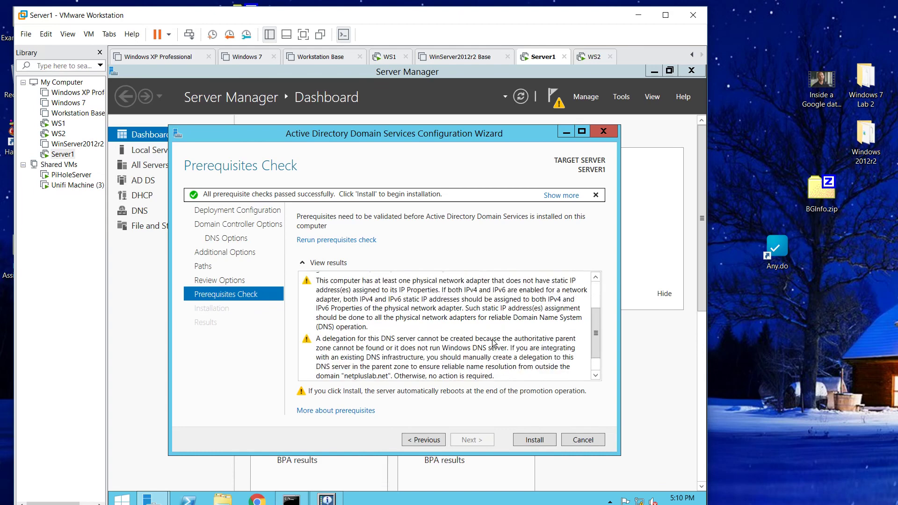
scroll(494, 344, "down", 1)
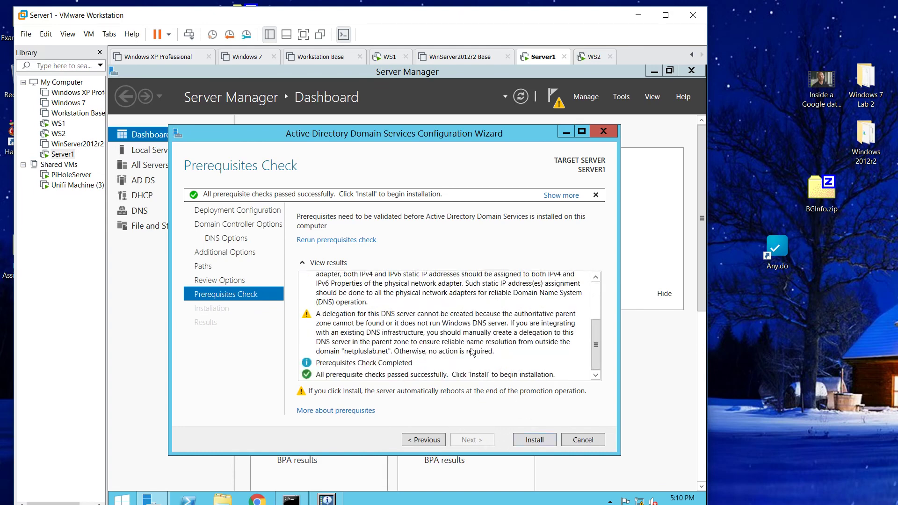
left_click(533, 442)
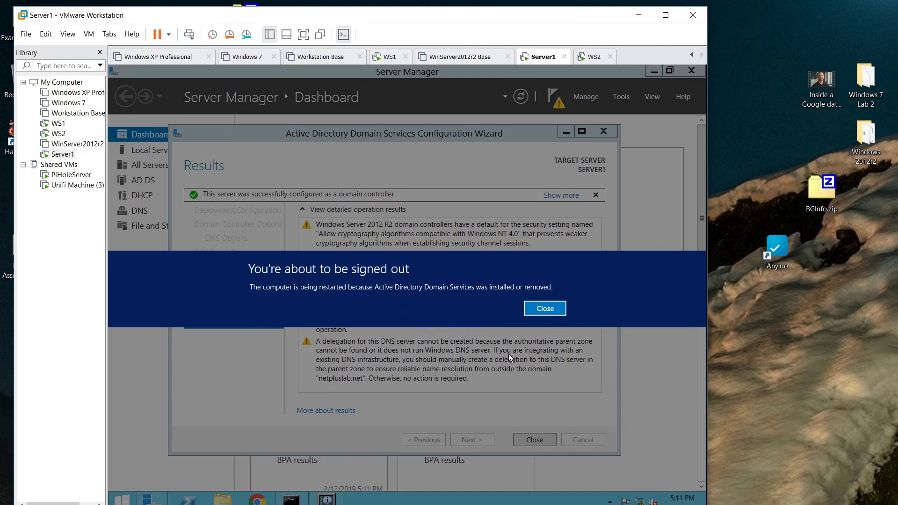
- Dismiss the sign-out notice and close the finished domain controller wizard's Results page
left_click(545, 314)
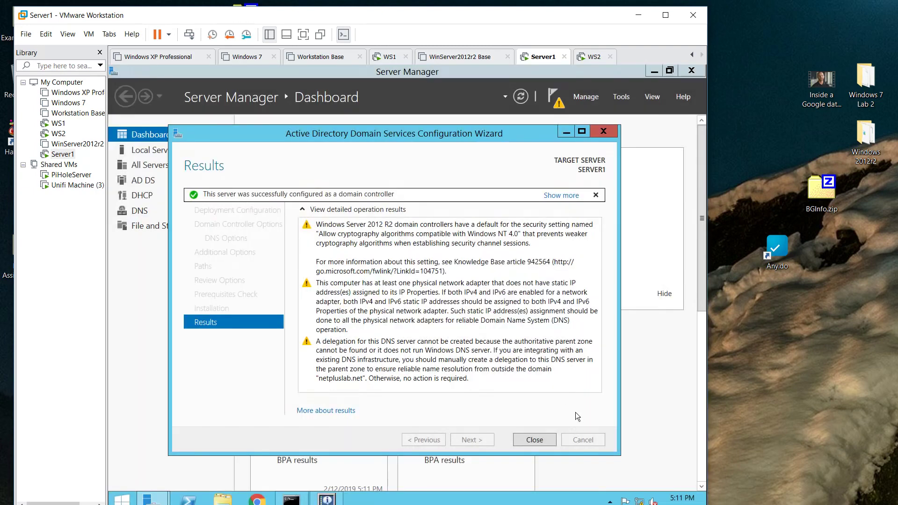
left_click(531, 441)
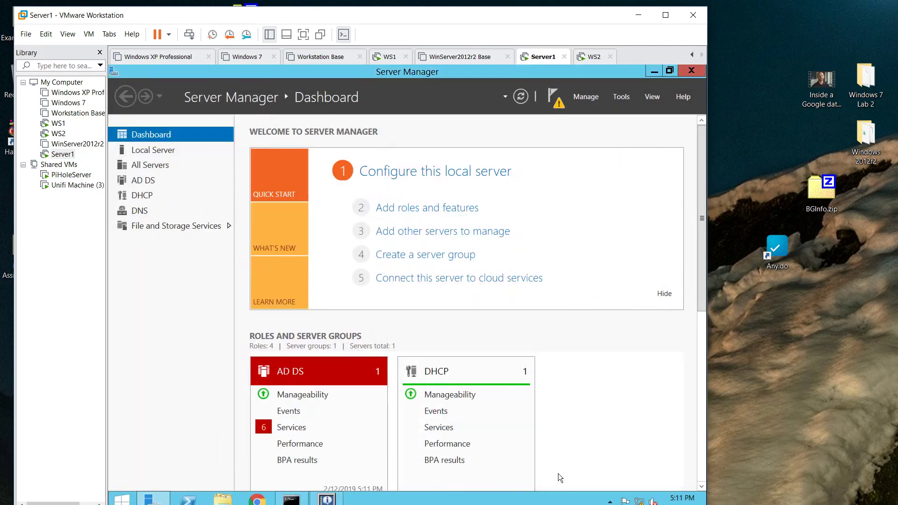
- Restart Server1 from the Start button's Shut down or sign out menu
right_click(123, 499)
mouse_move(187, 483)
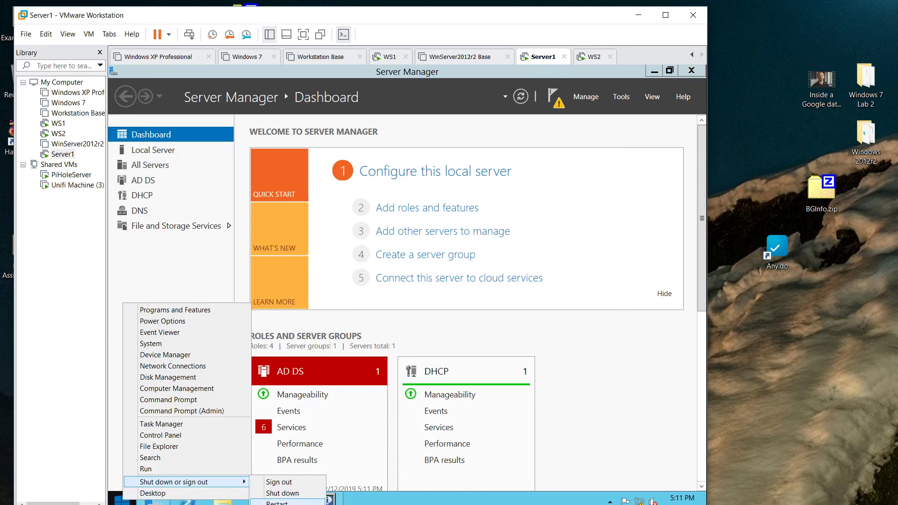
left_click(277, 503)
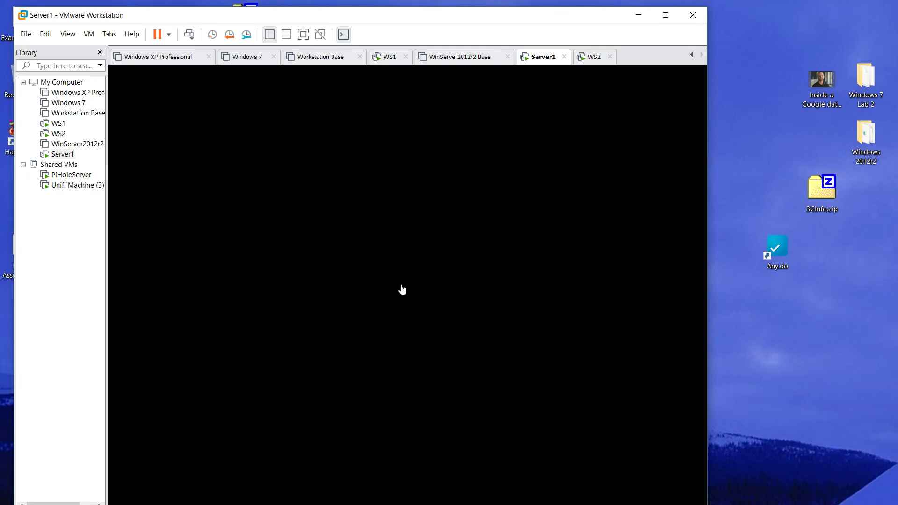
- Apply BGInfo on WS2 to refresh its desktop information
left_click(594, 58)
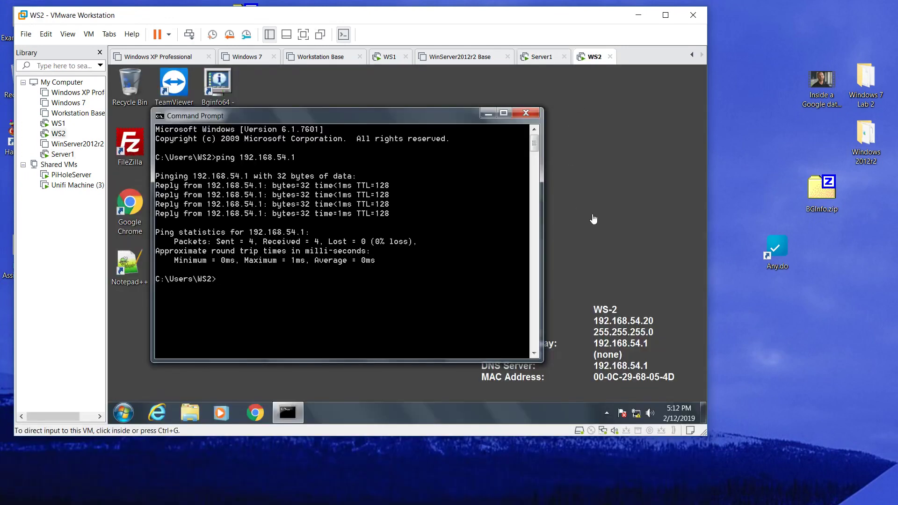
left_click(237, 93)
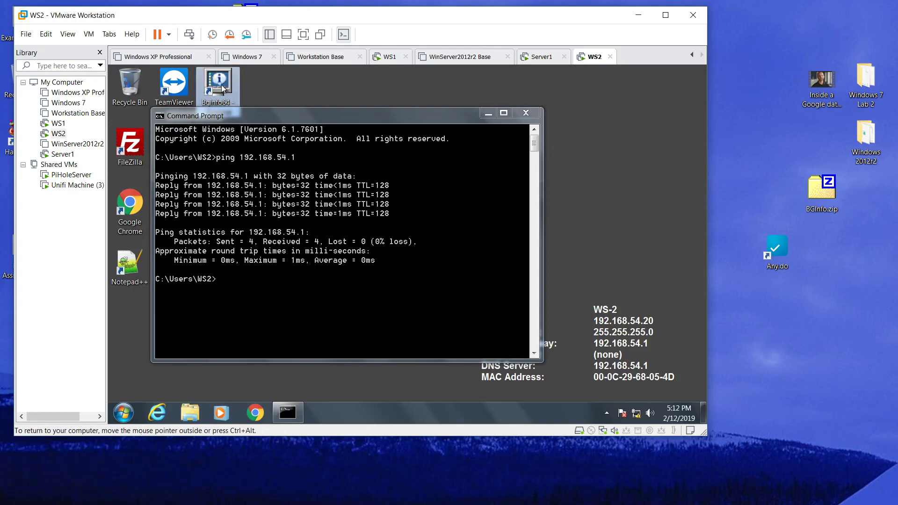
double_click(222, 89)
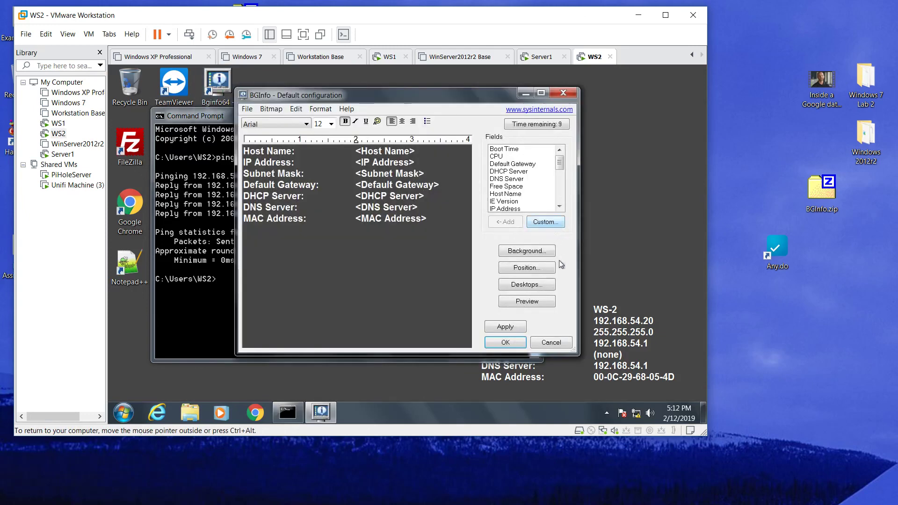
left_click(515, 327)
- On WS1, close Command Prompt and reapply BGInfo so the desktop shows 169.254.100.77
left_click(390, 57)
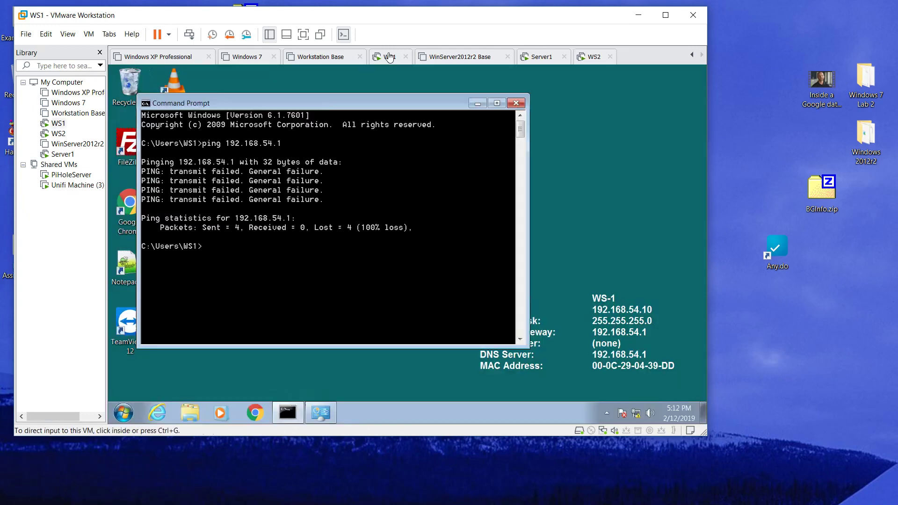
left_click(477, 111)
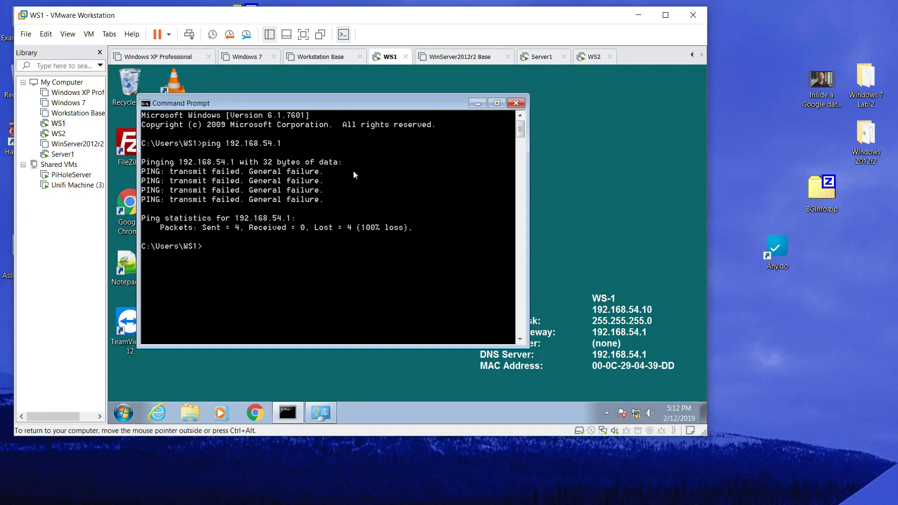
left_click(516, 103)
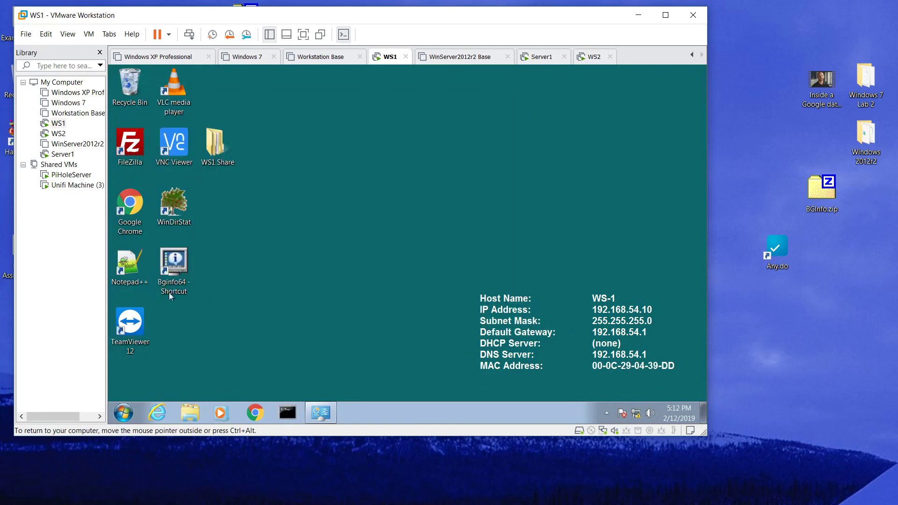
left_click(183, 268)
double_click(183, 268)
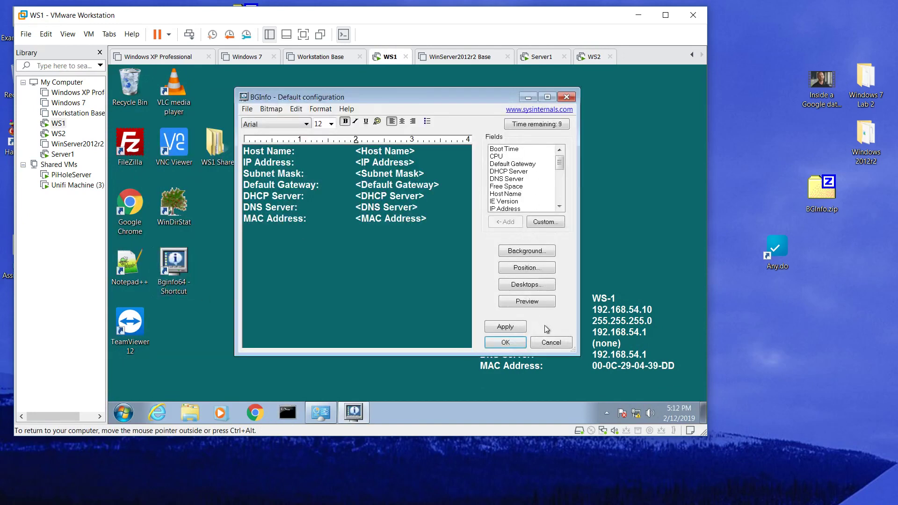
left_click(509, 327)
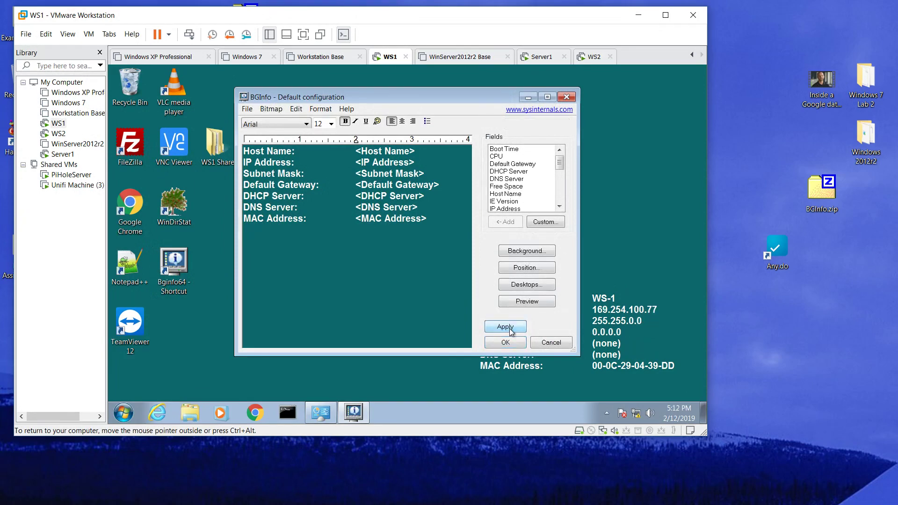
left_click(567, 95)
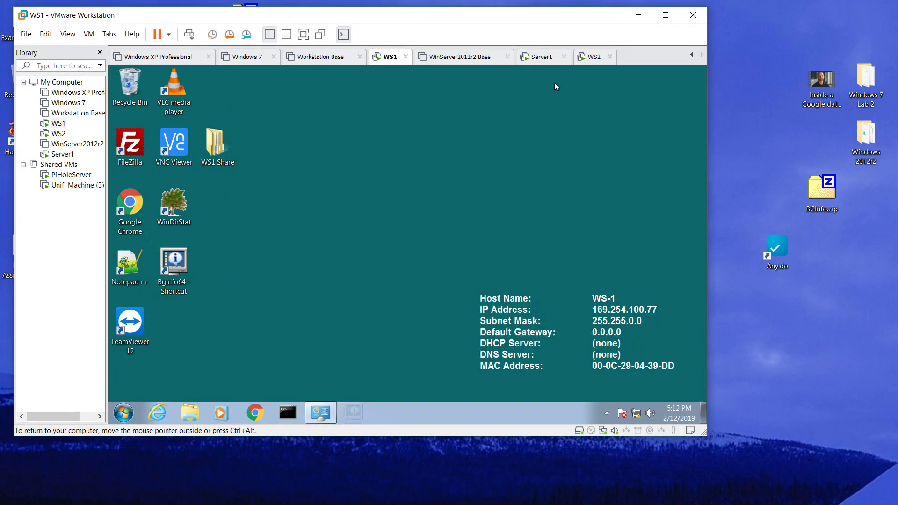
- Close BGInfo and minimize Command Prompt on WS2, then show the WinServer2012r2 Base machine
left_click(588, 57)
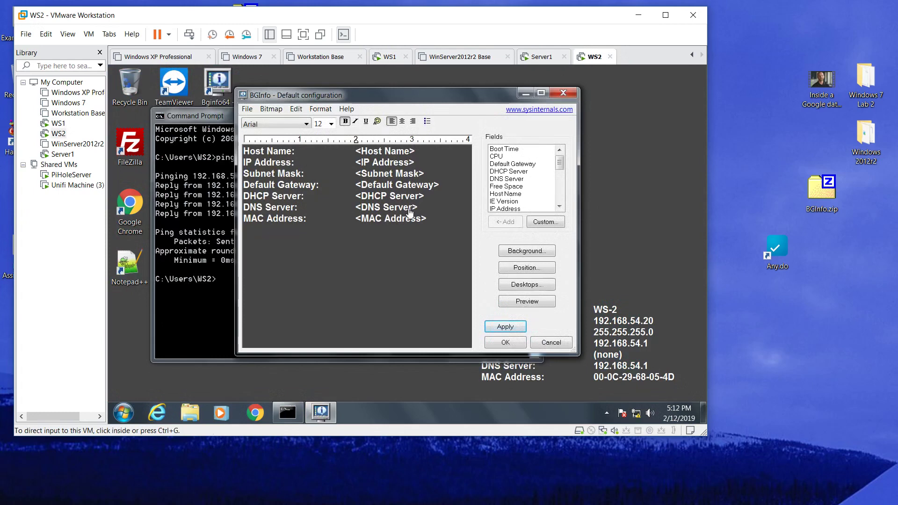
left_click(567, 93)
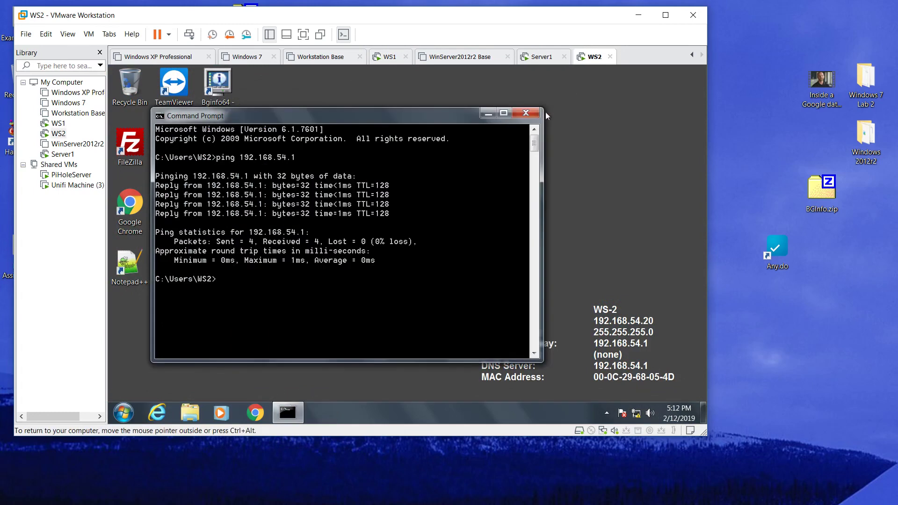
left_click(535, 111)
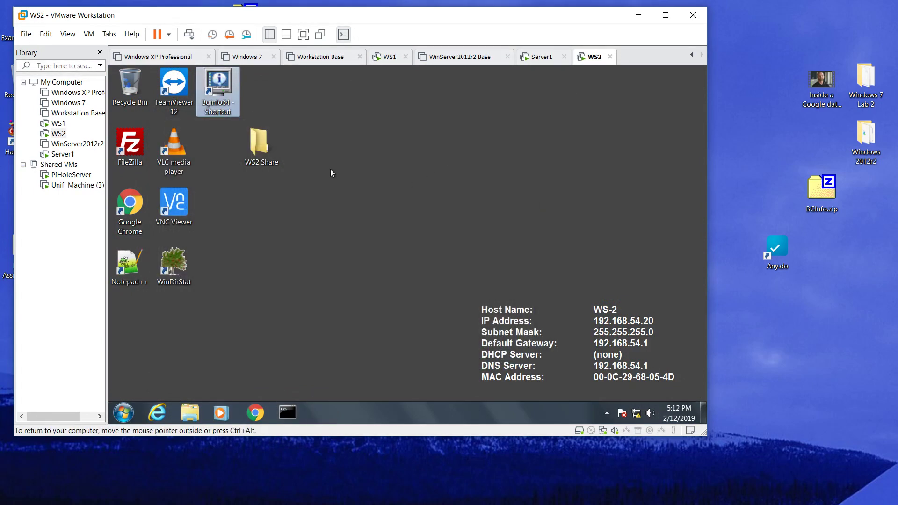
left_click(443, 59)
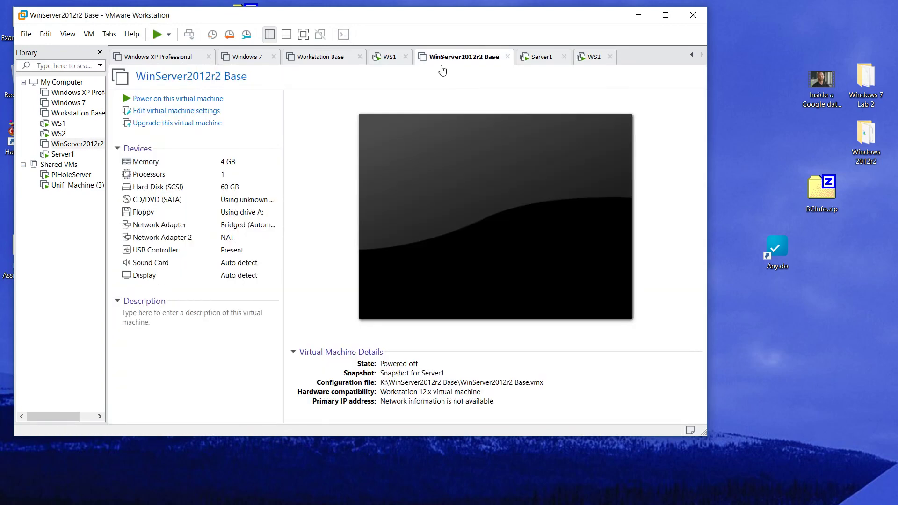
- Sign in to Server1 as the NETPLUSLAB Administrator using Ctrl+Alt+Del and the account password
left_click(65, 155)
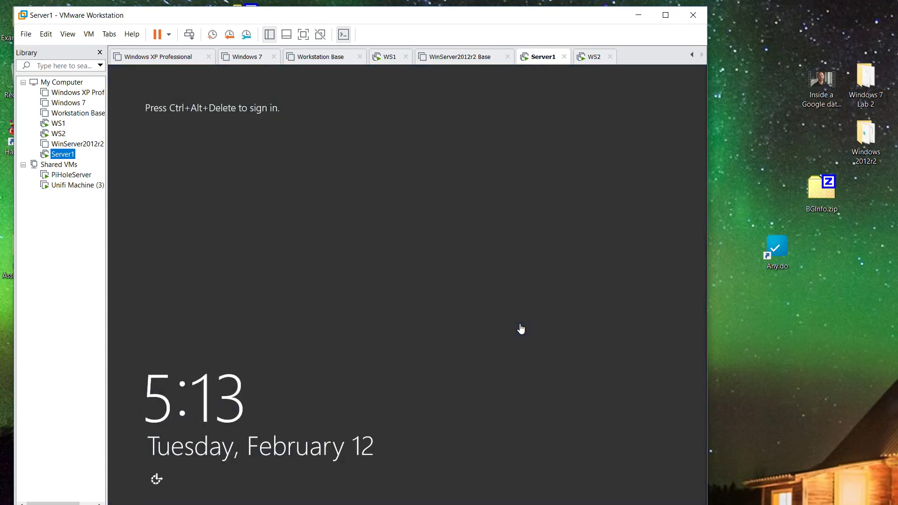
left_click(521, 330)
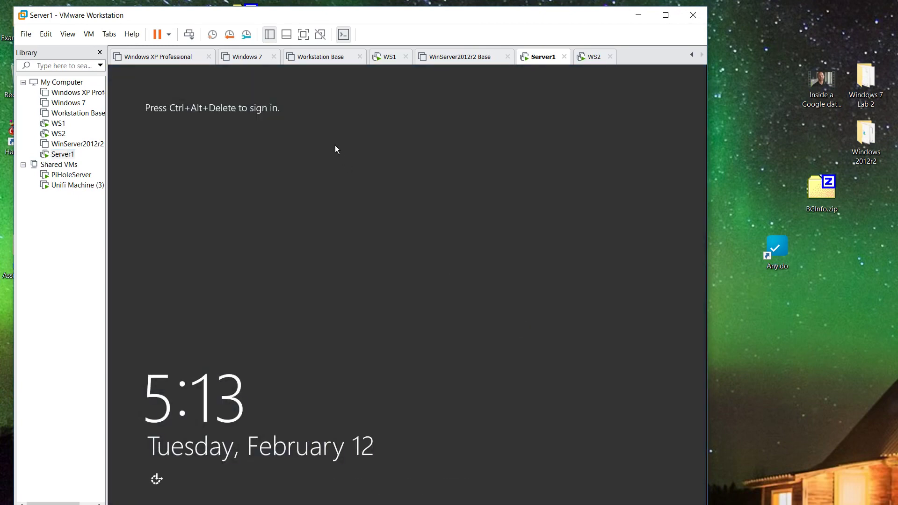
left_click(195, 34)
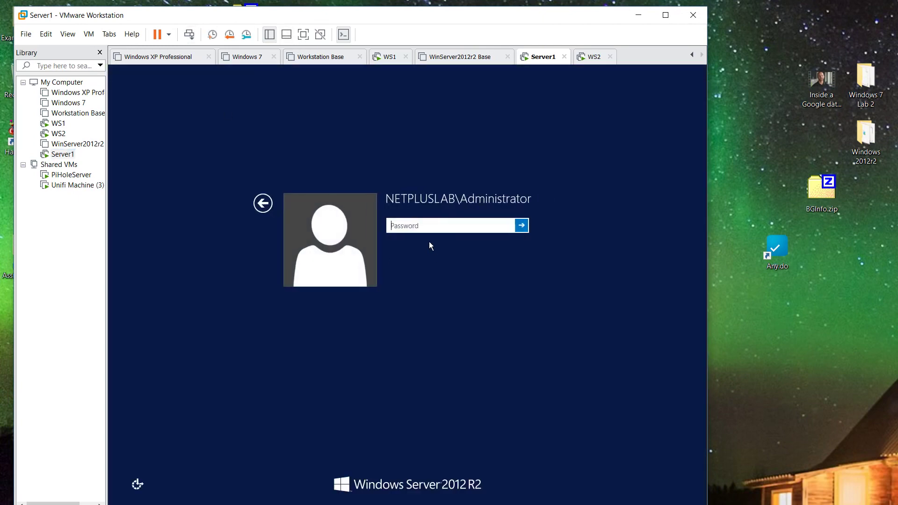
type("•••••••••")
key("Return")
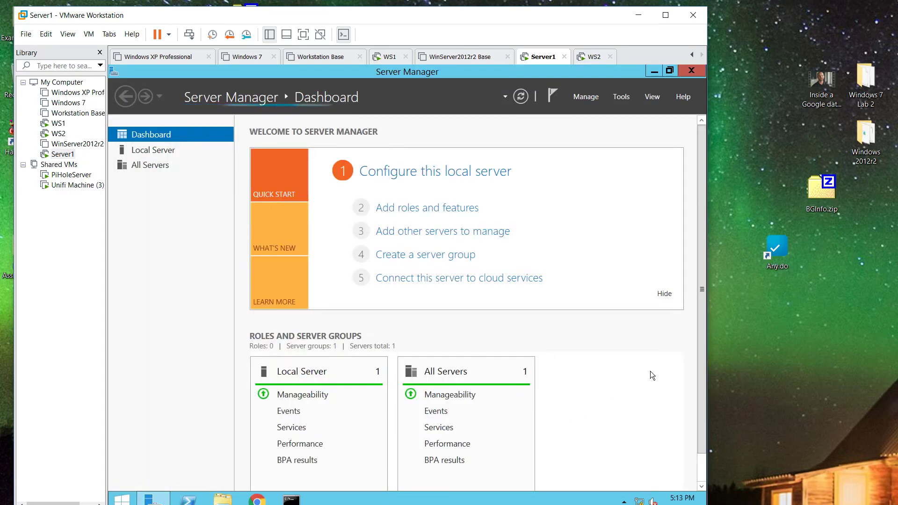
scroll(639, 369, "down", 1)
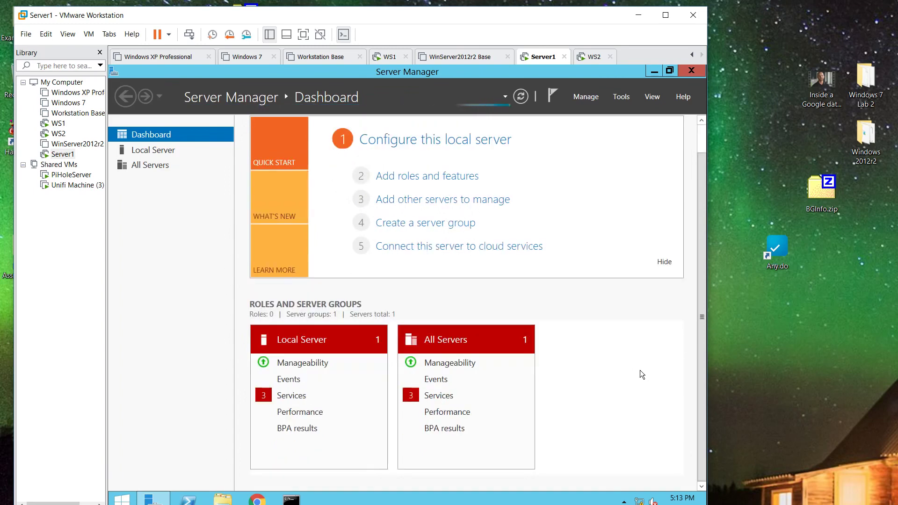
scroll(639, 374, "up", 1)
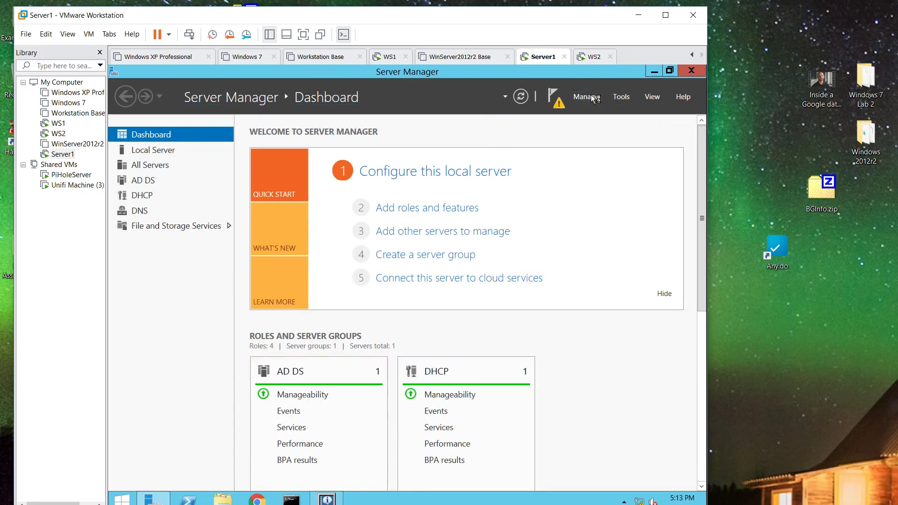
- Launch Active Directory Administrative Center from Server Manager's Tools menu
left_click(584, 97)
left_click(623, 97)
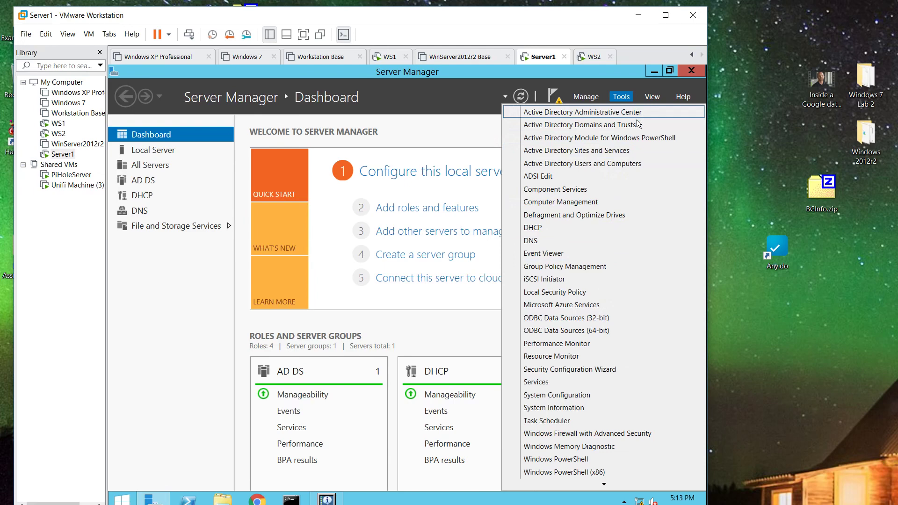
left_click(590, 98)
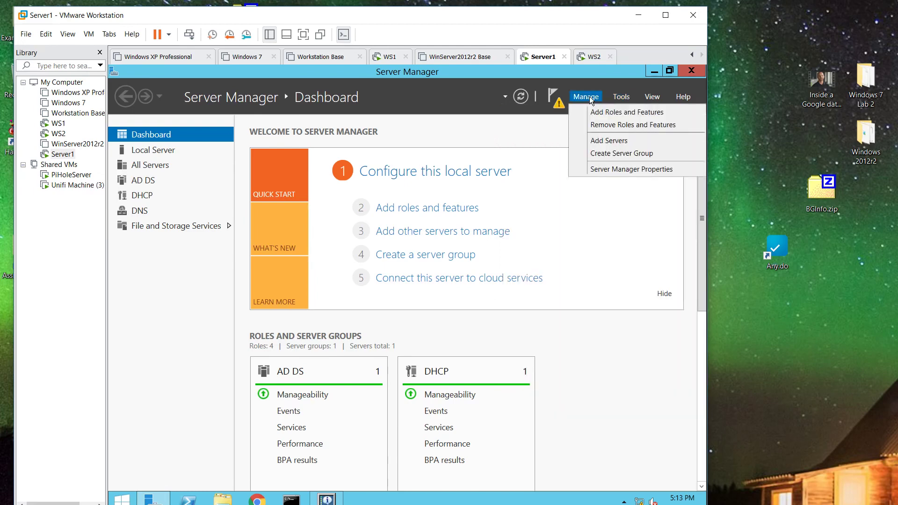
left_click(625, 99)
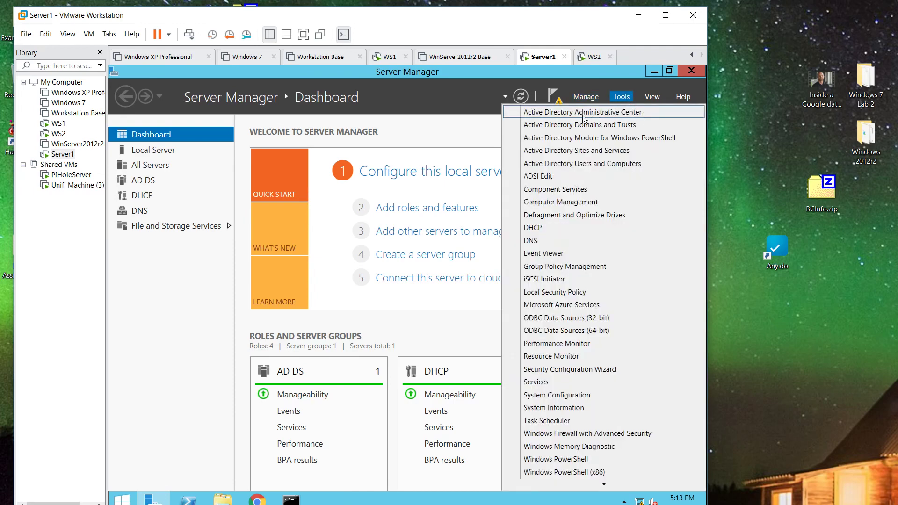
left_click(619, 115)
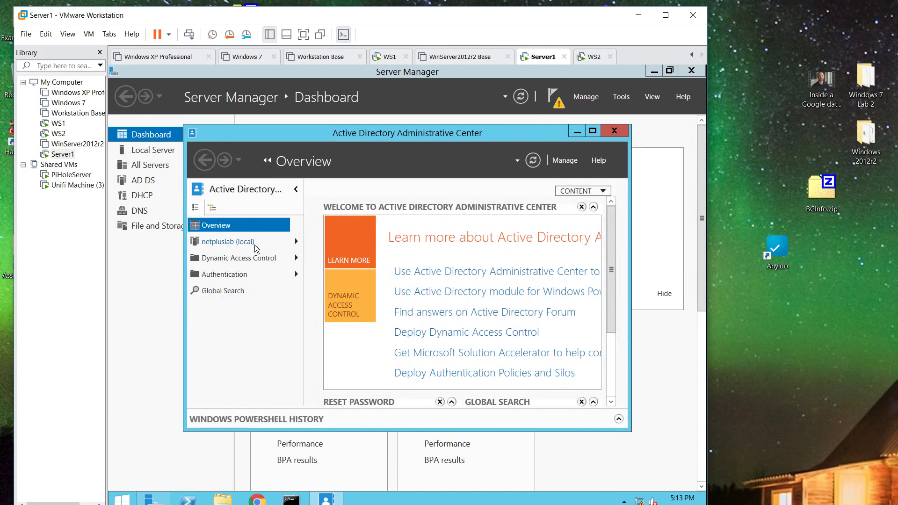
- Browse to the netpluslab (local) Users container and move the window up and left
left_click(256, 248)
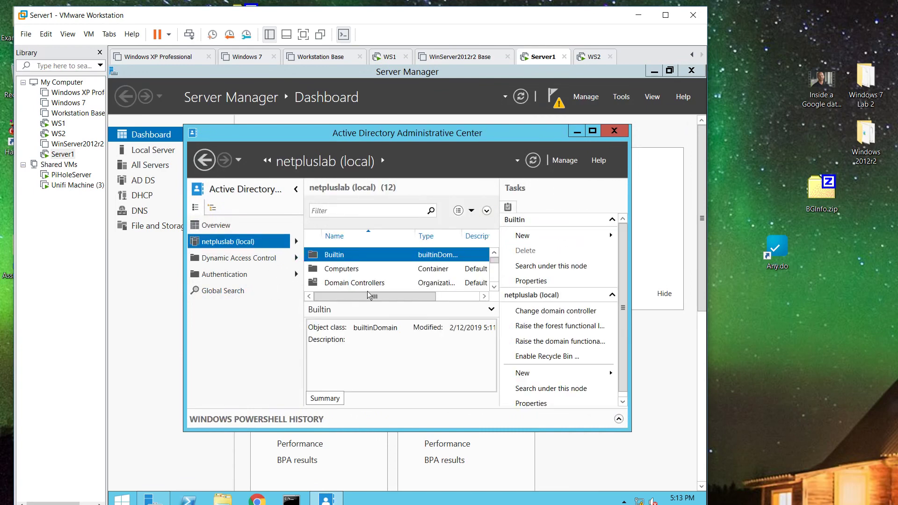
left_click(296, 242)
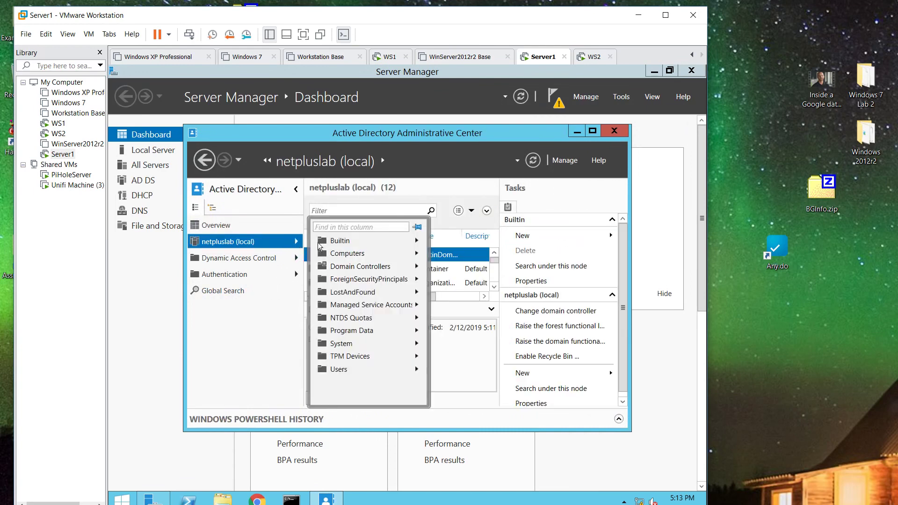
left_click(326, 369)
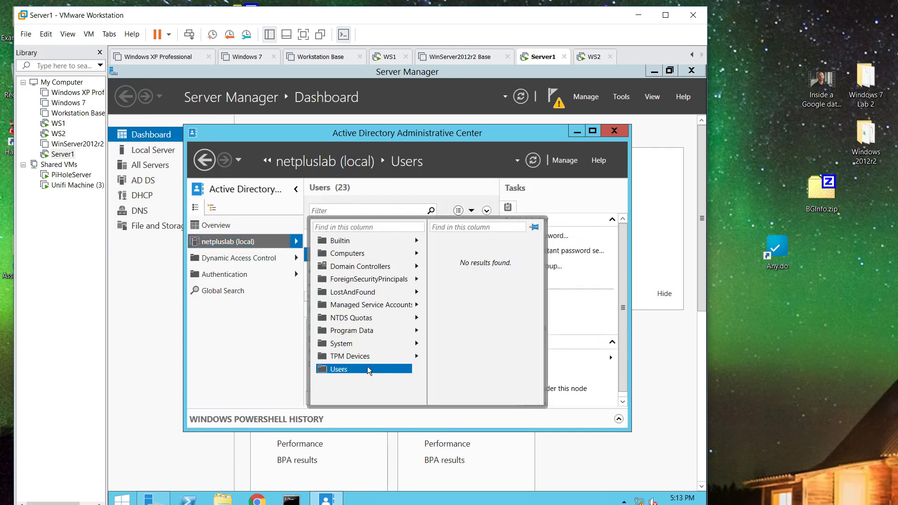
scroll(384, 281, "down", 5)
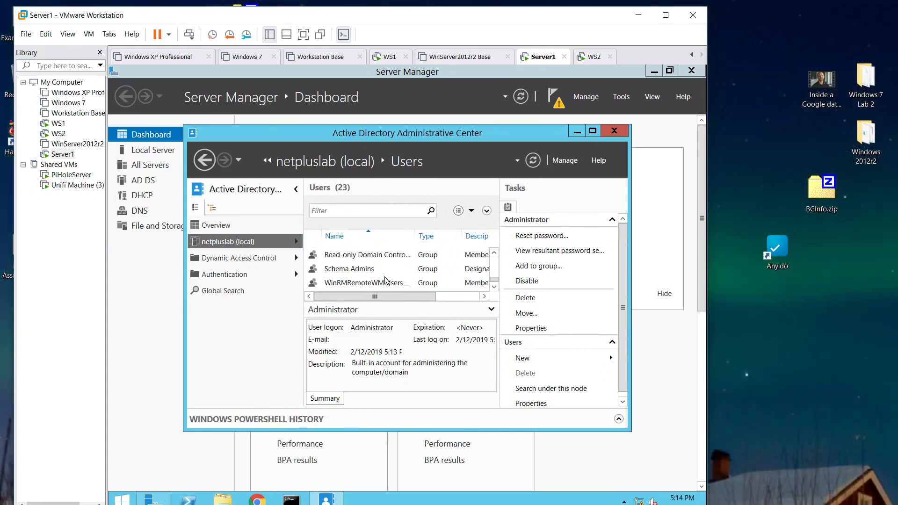
scroll(384, 281, "up", 4)
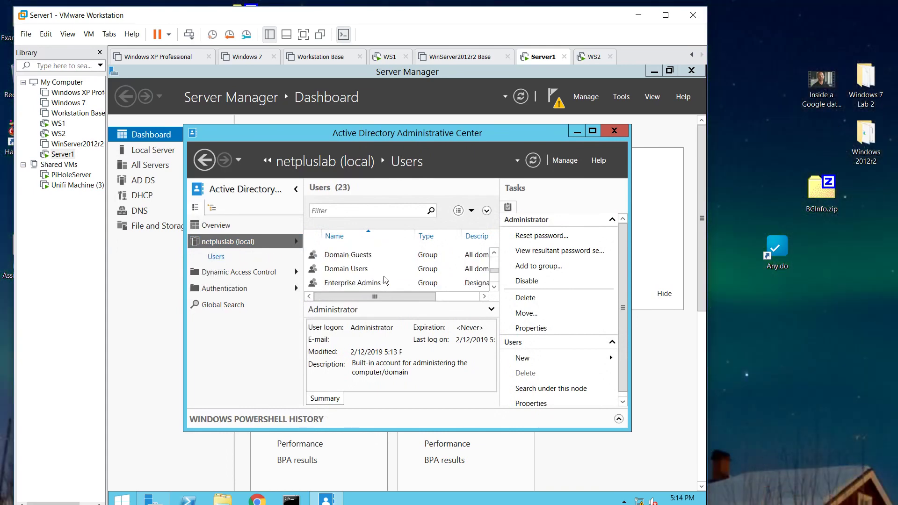
scroll(385, 280, "up", 4)
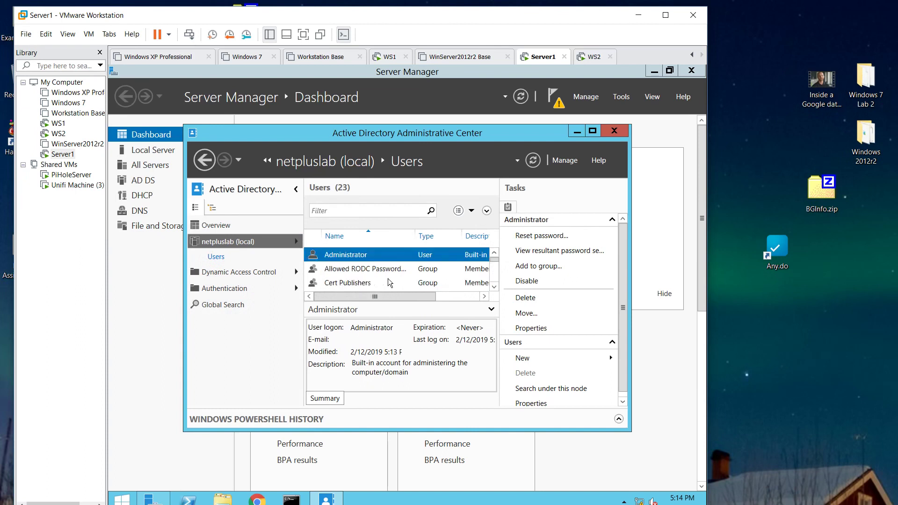
scroll(387, 282, "down", 1)
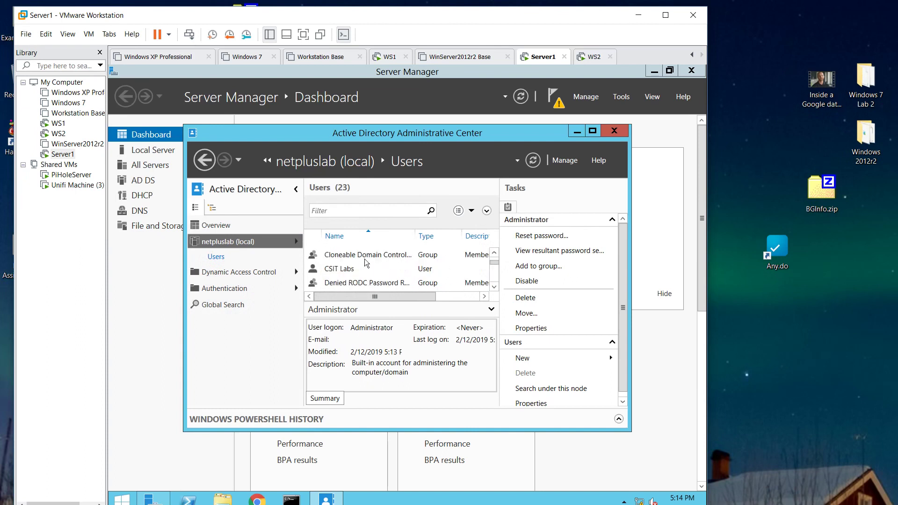
right_click(215, 258)
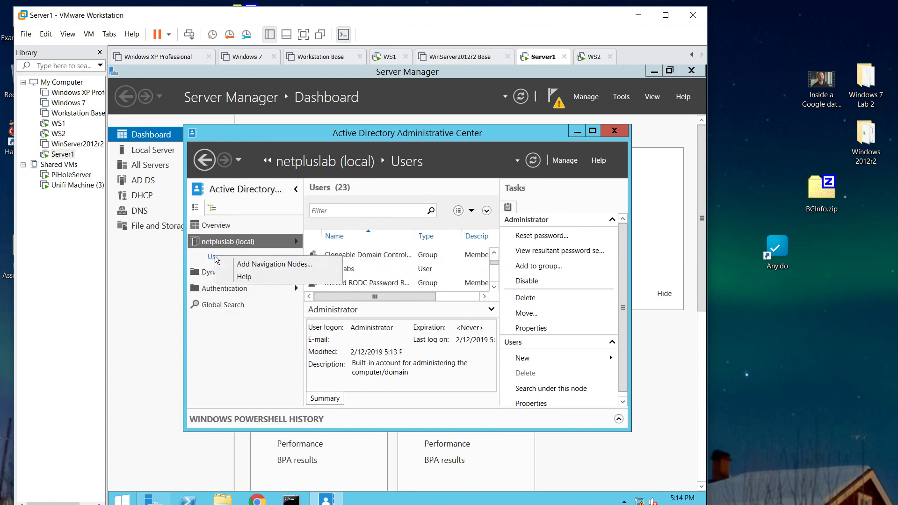
key("Escape")
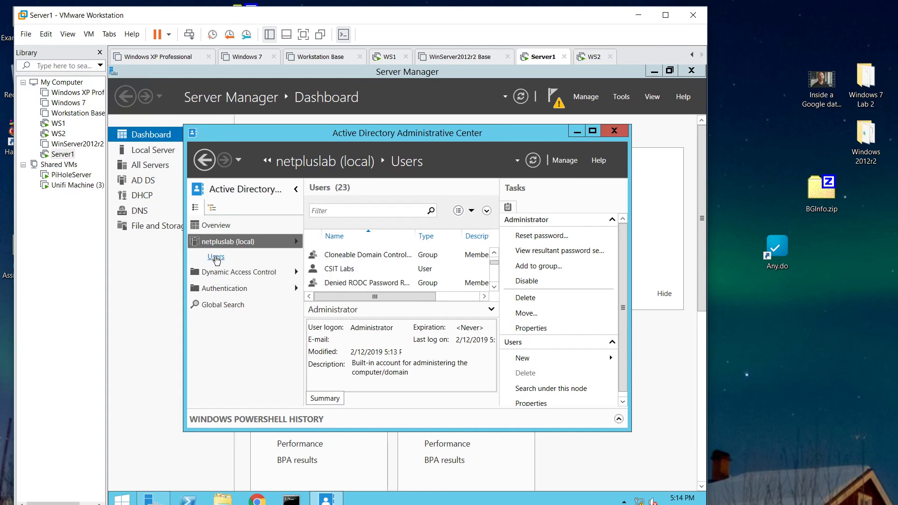
left_click_drag(473, 138, 367, 108)
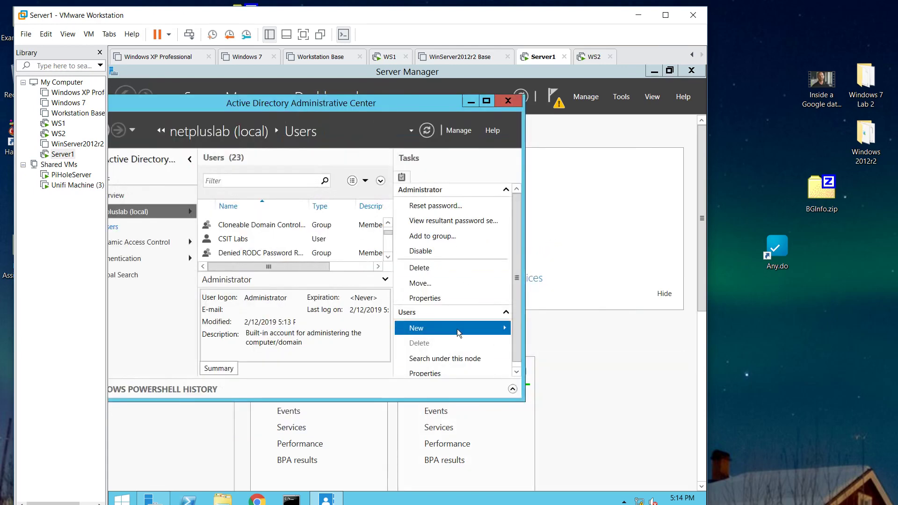
- Start a new domain user and enter the user's first name, middle initial and last name
scroll(444, 327, "down", 1)
left_click(439, 329)
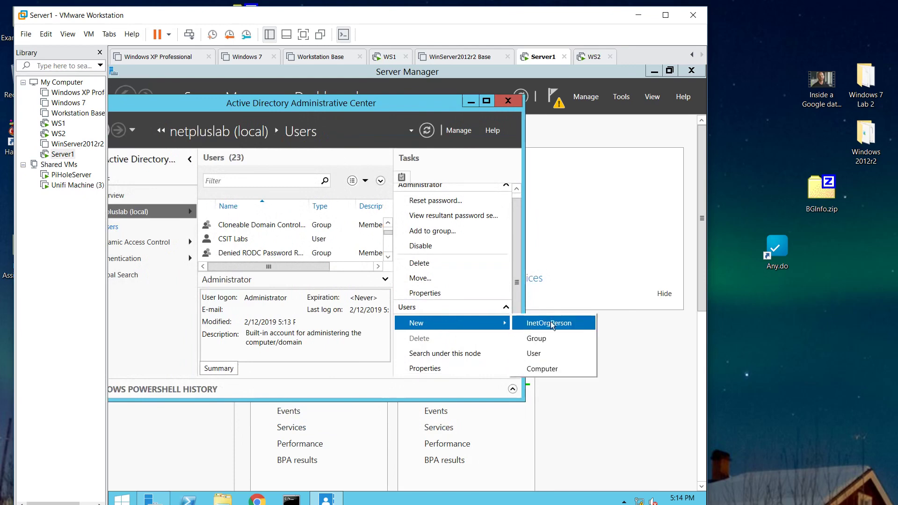
left_click(536, 355)
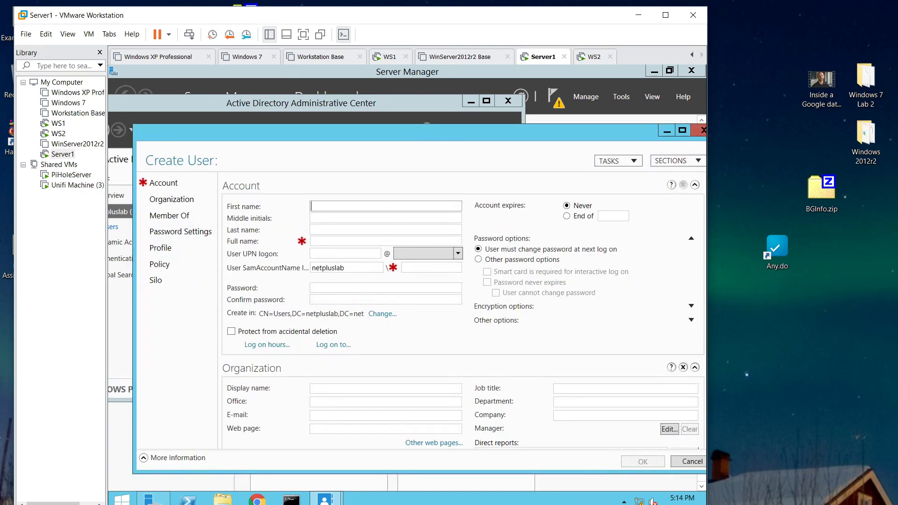
key("Tab")
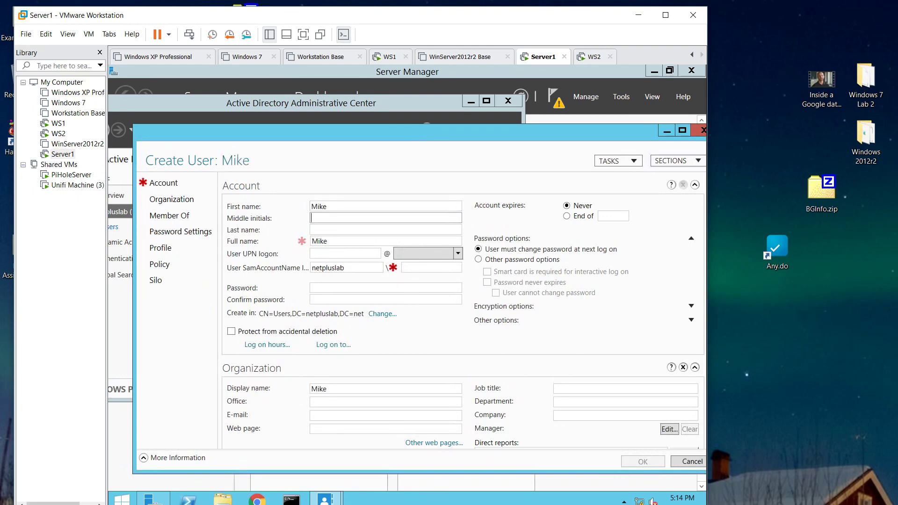
key("Tab")
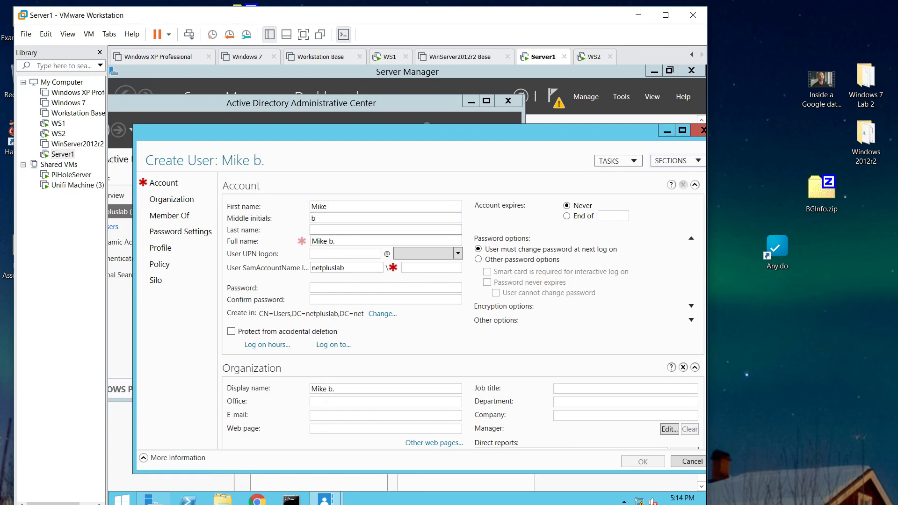
- Set the user's logon name and password, require a change at next logon, and create the account
key("Tab")
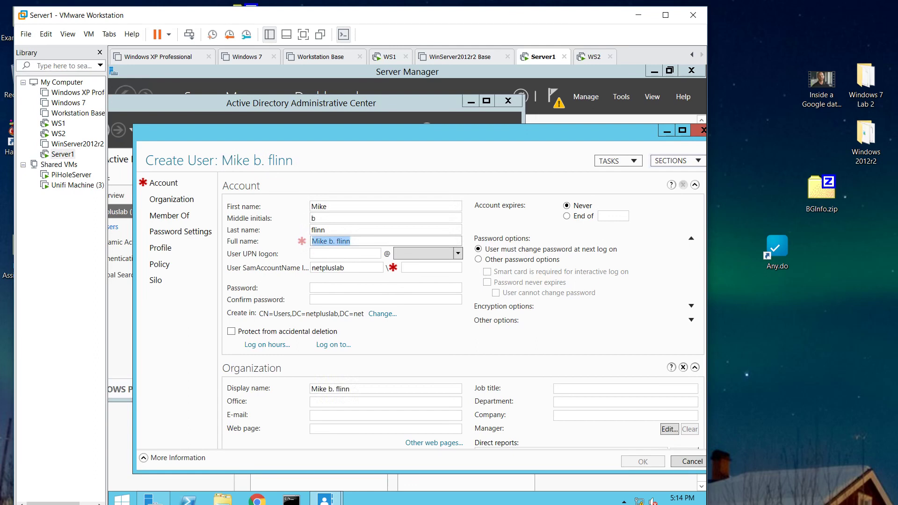
key("Tab")
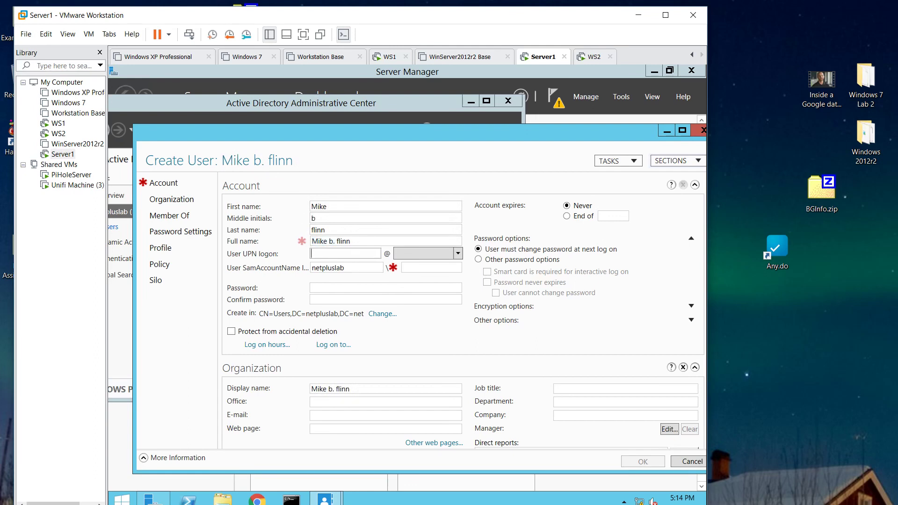
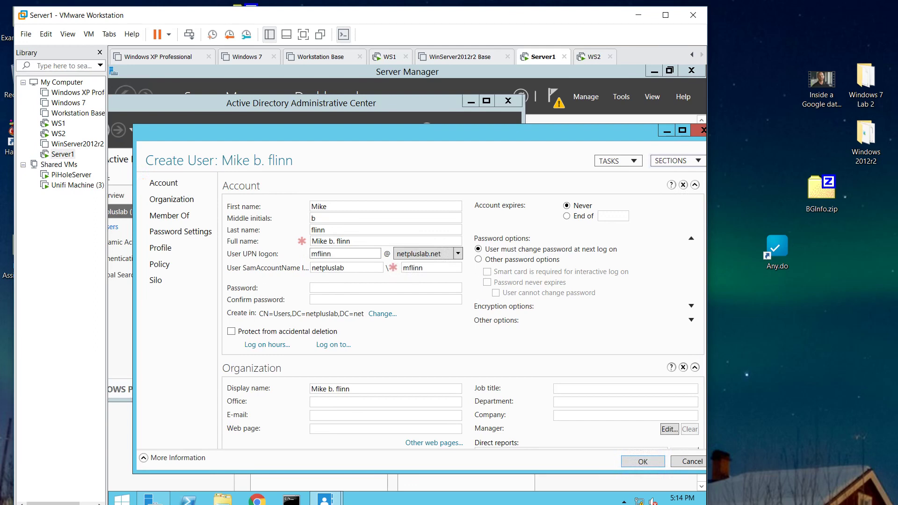
key("Tab")
key("Tab")
key("Tab")
key("Tab")
type("Pa$$w0r")
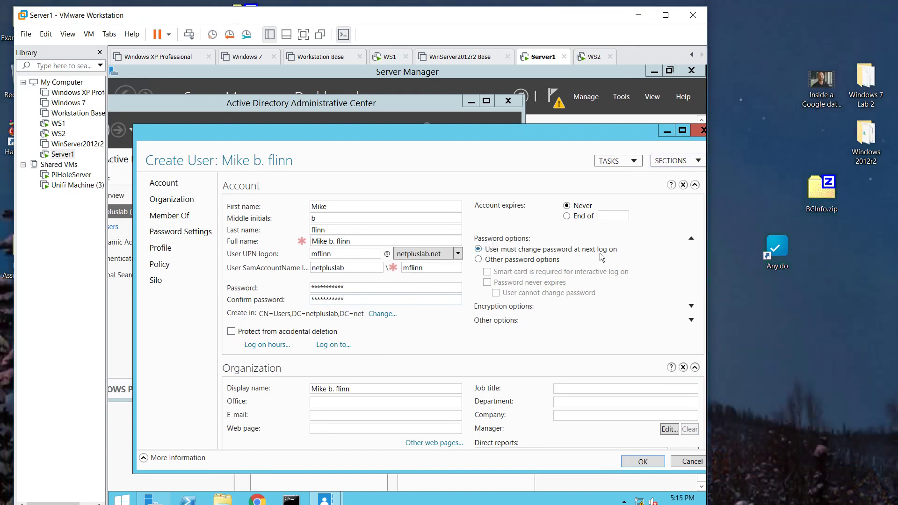
left_click(482, 261)
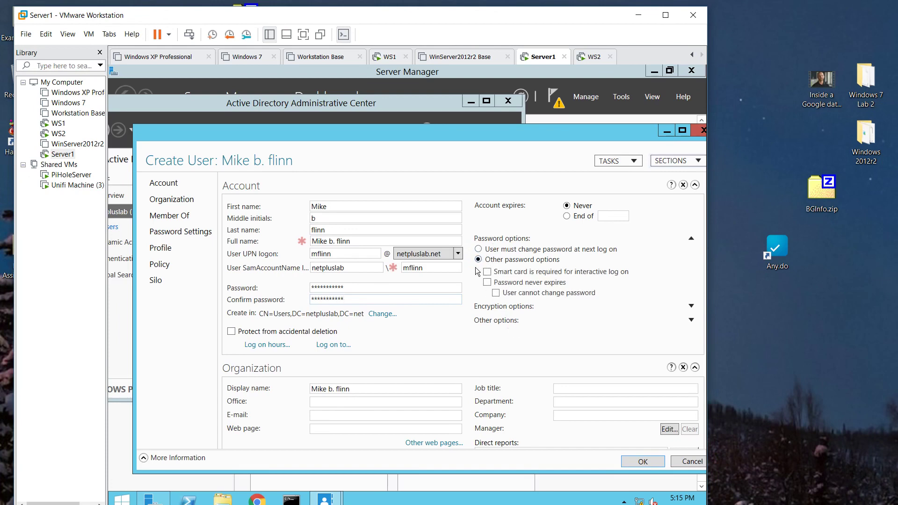
left_click(481, 251)
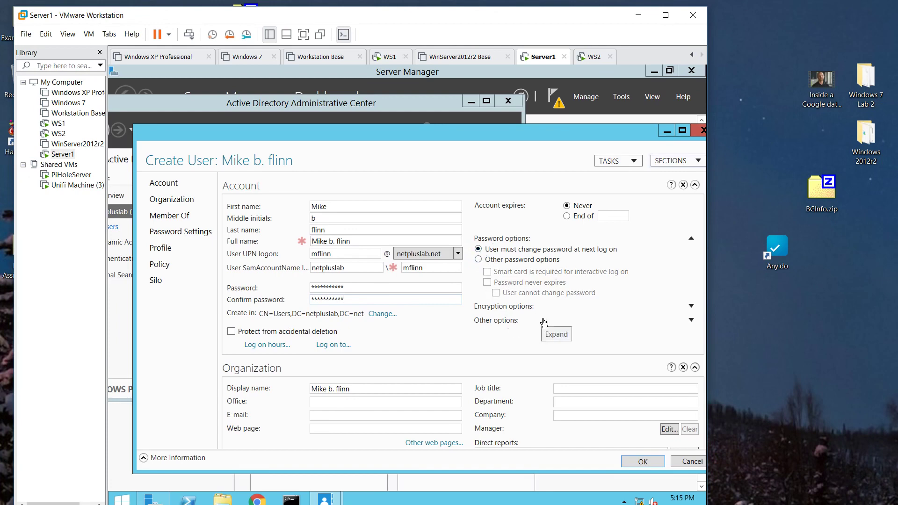
left_click(639, 461)
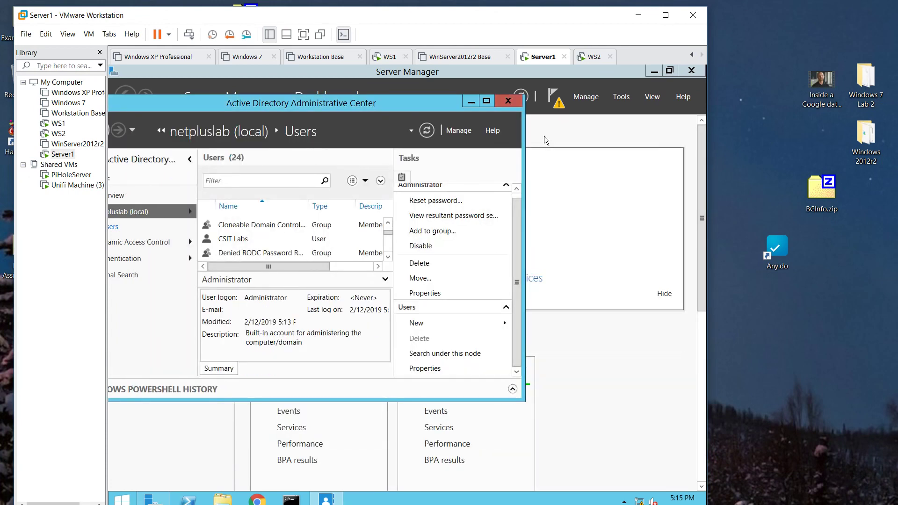
- On WS2, ping 192.168.54.1 from Command Prompt to confirm replies, then minimise it
left_click(390, 56)
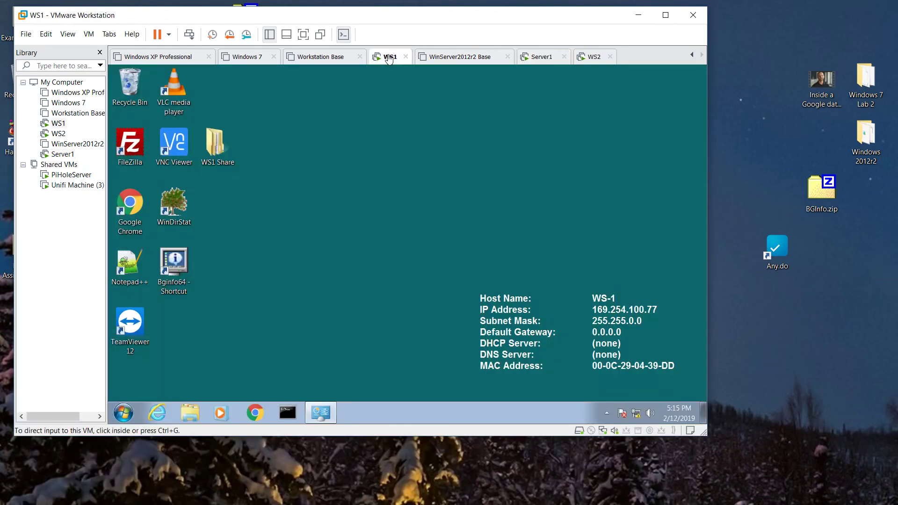
left_click(581, 57)
left_click(294, 411)
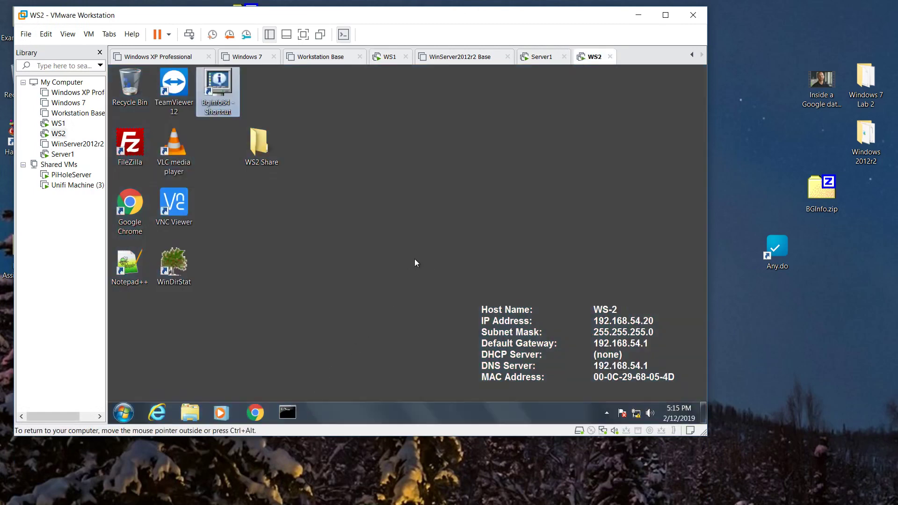
left_click(285, 413)
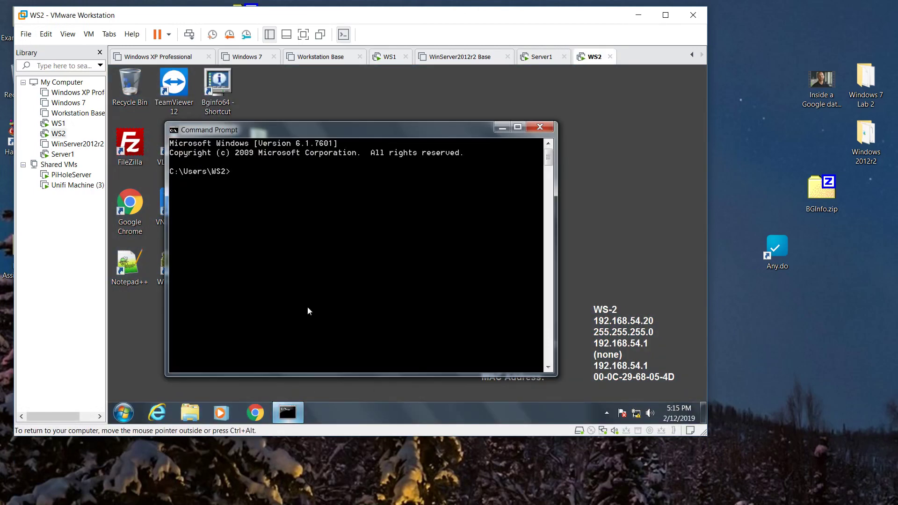
type("ping 192.168.54.1")
key("Return")
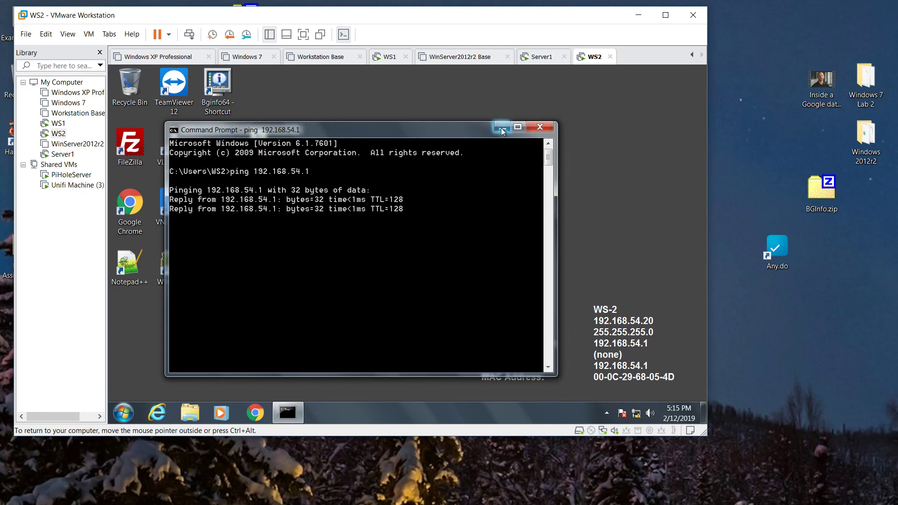
left_click(502, 129)
left_click(126, 414)
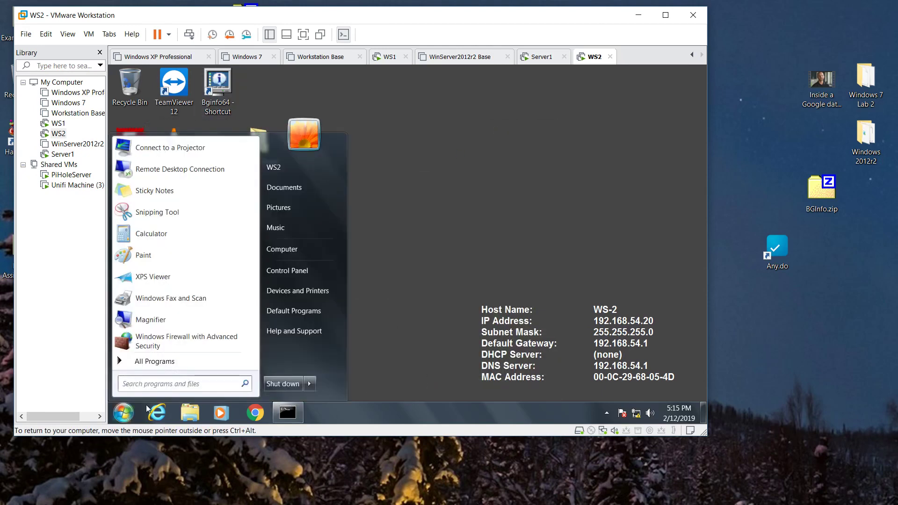
- Open WS2's system properties and Computer Name tab, then close them again
right_click(271, 247)
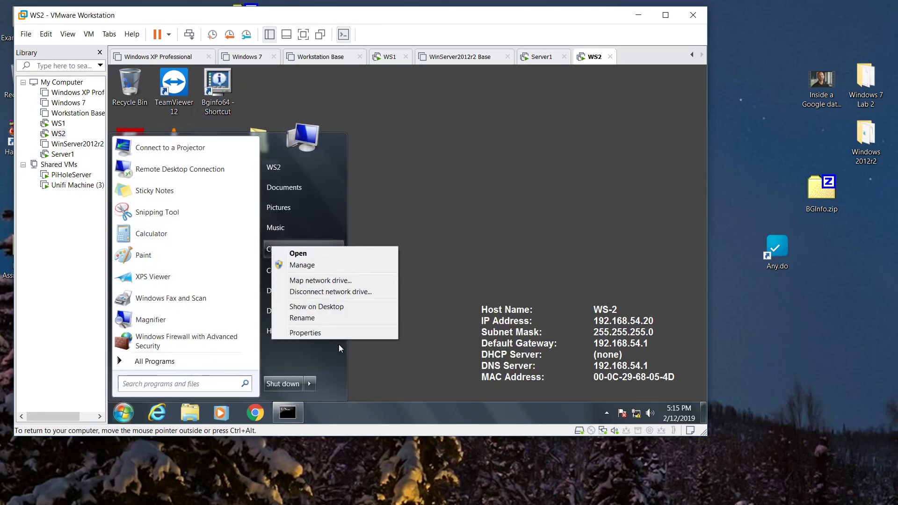
left_click(305, 333)
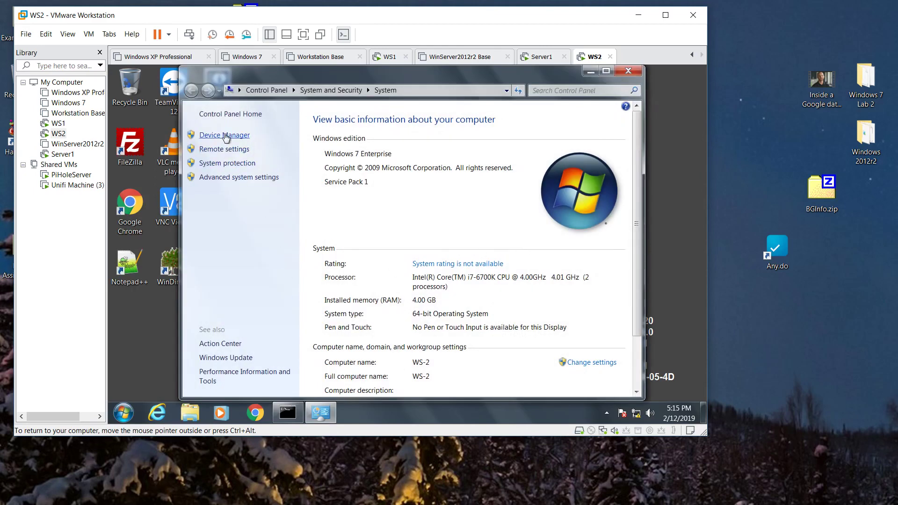
left_click(227, 135)
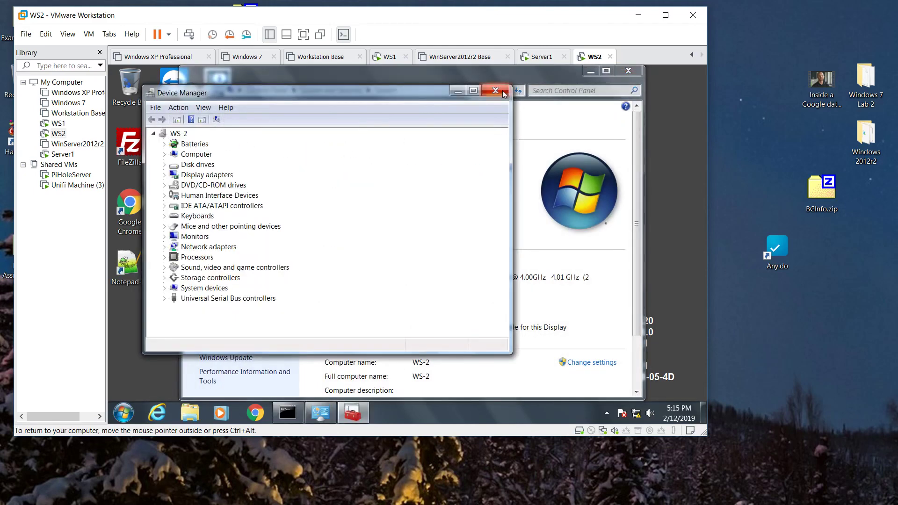
left_click(495, 90)
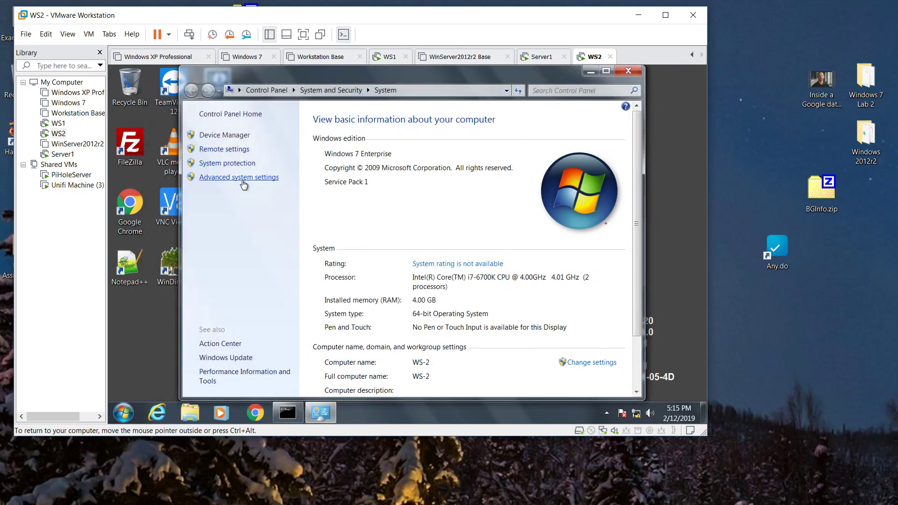
left_click(243, 182)
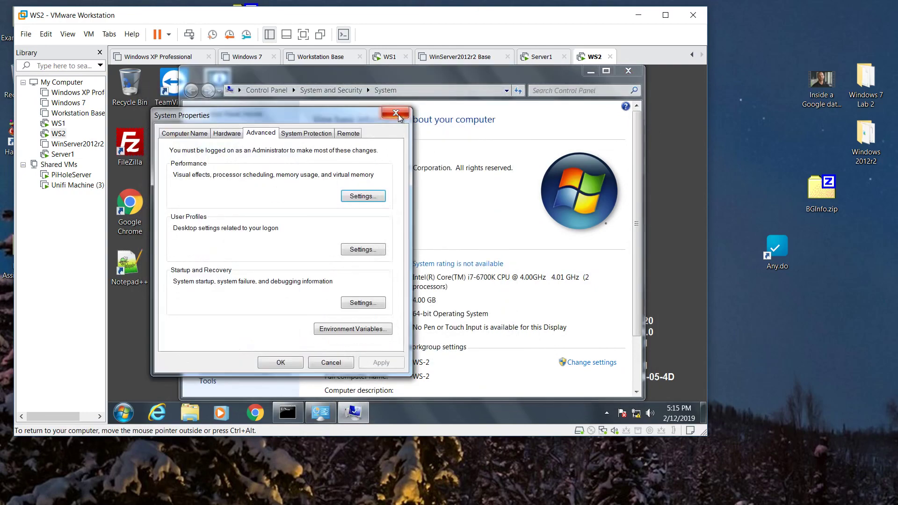
left_click(185, 133)
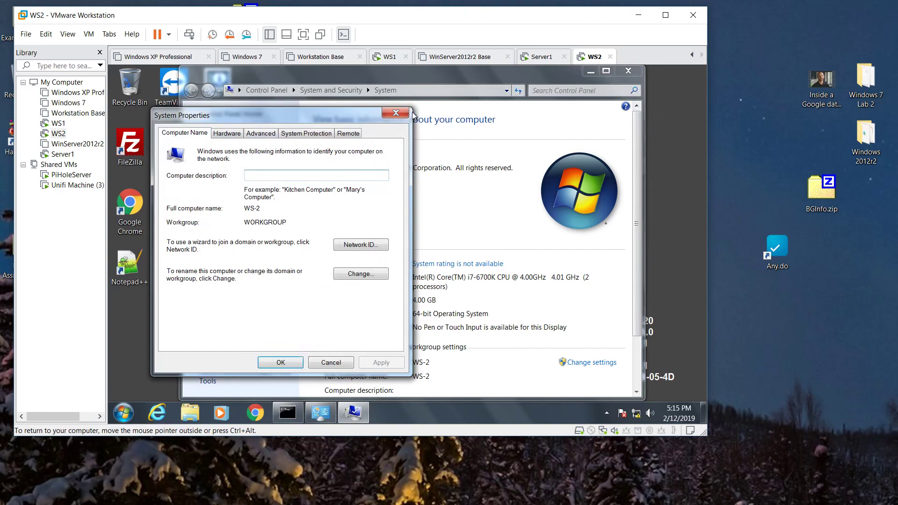
left_click(396, 113)
left_click(628, 71)
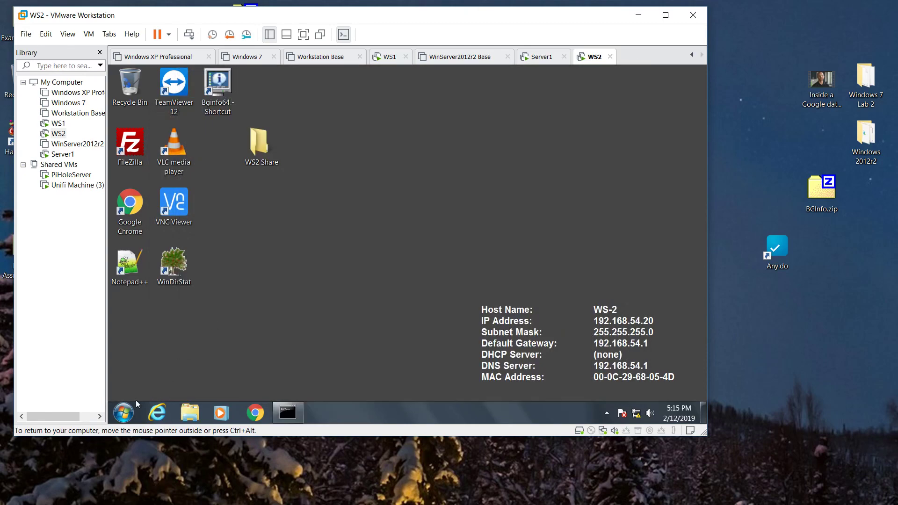
- Reopen WS2's Advanced system settings on the Computer Name tab, showing WS-2 in WORKGROUP
left_click(124, 410)
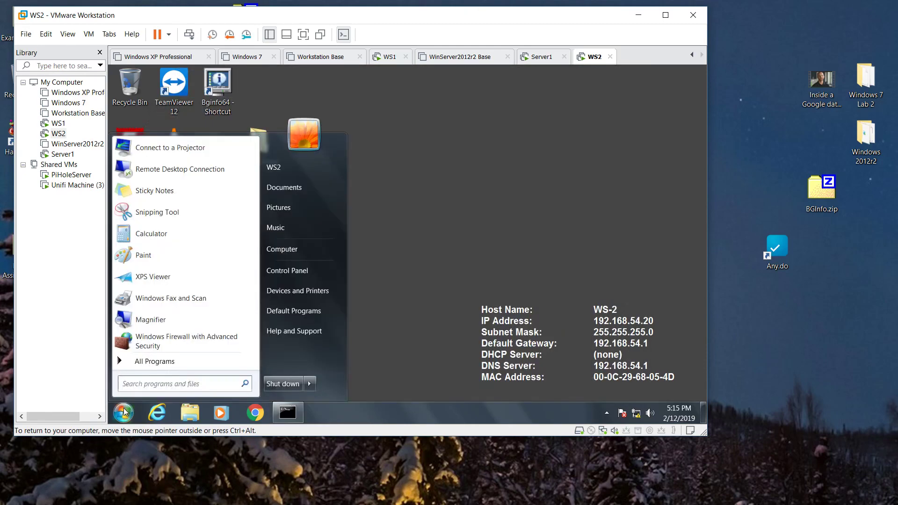
right_click(294, 252)
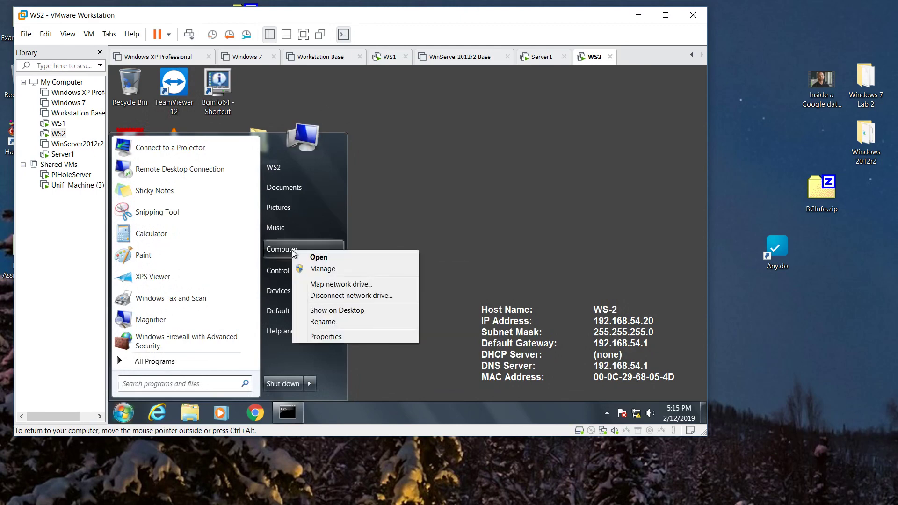
left_click(336, 339)
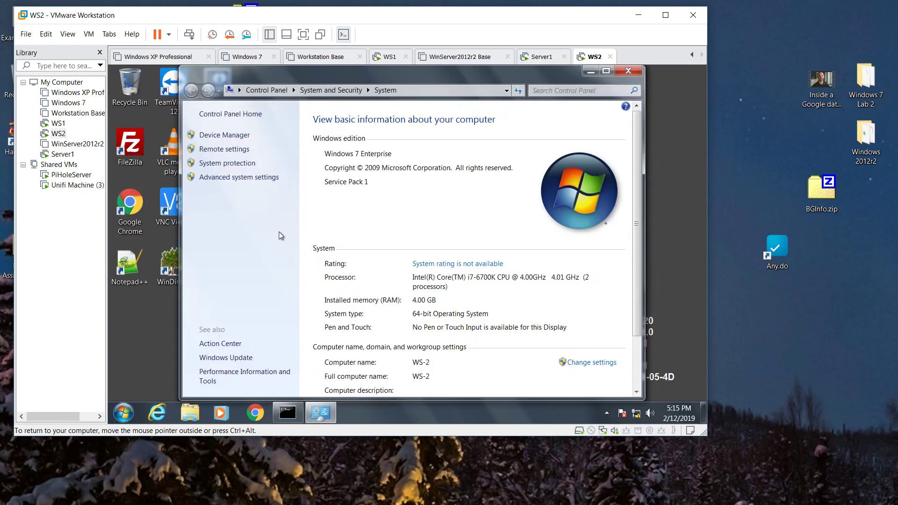
left_click(239, 177)
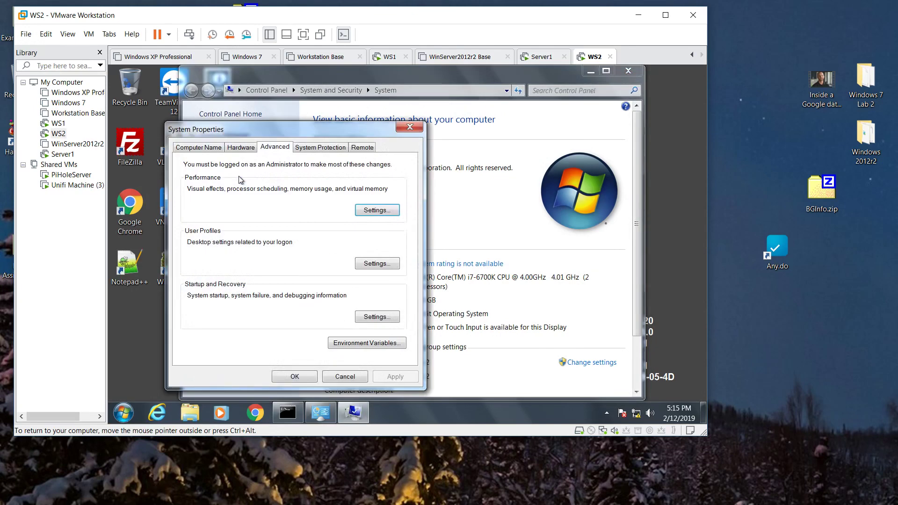
left_click(207, 148)
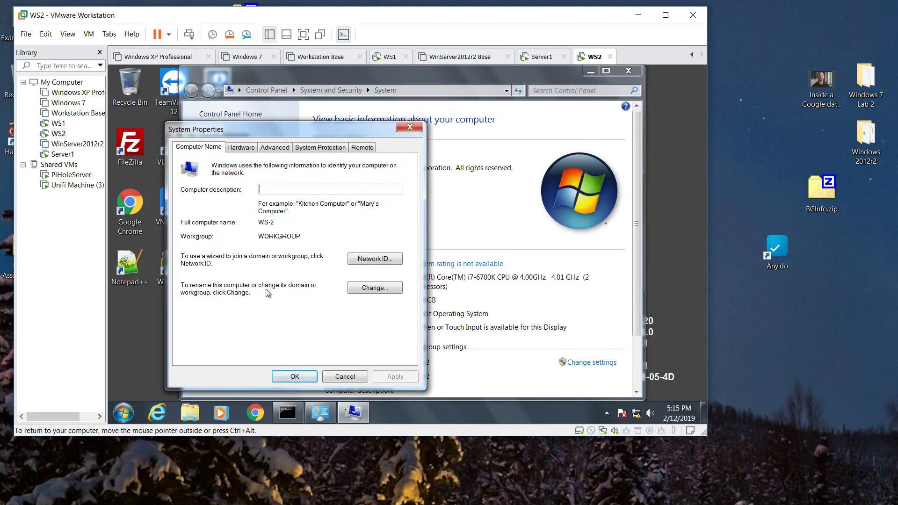
- Join WS2 to the netpluslab.net domain, authorising with the new domain user's name and password
left_click(371, 287)
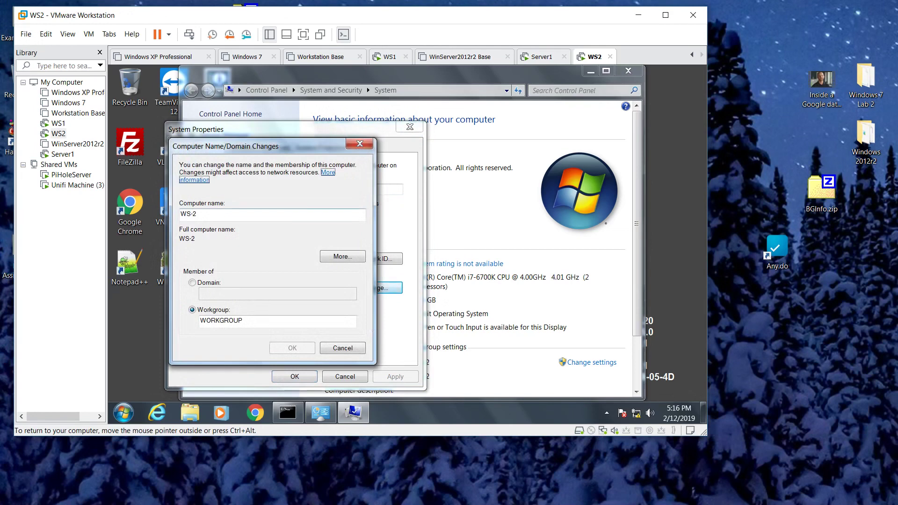
left_click(192, 282)
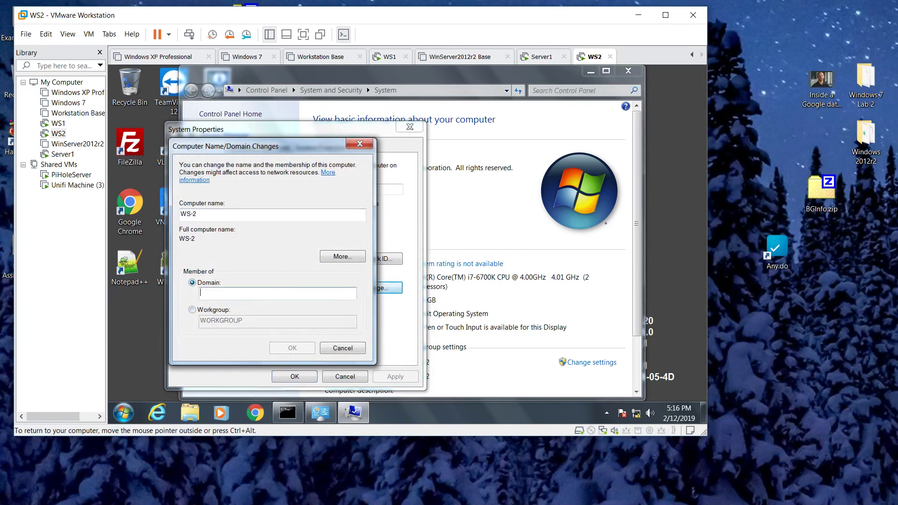
type("netplusla")
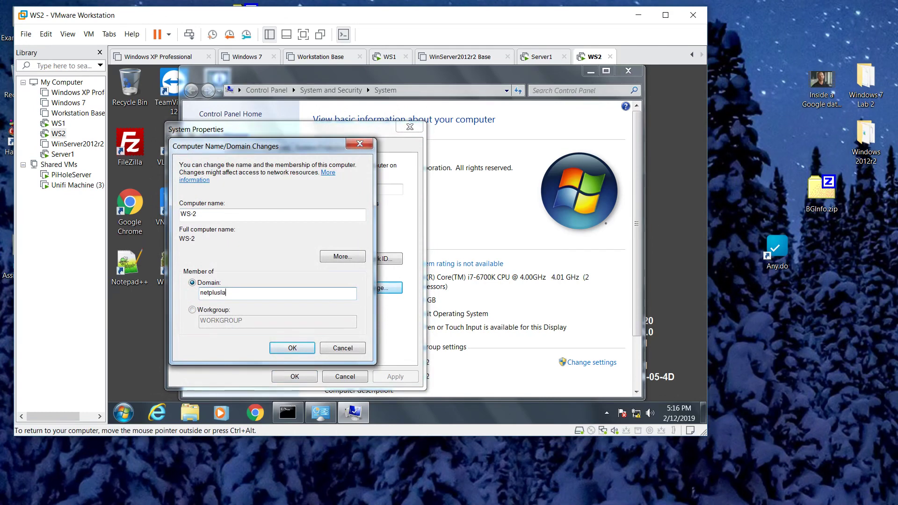
type("b.net")
left_click(291, 348)
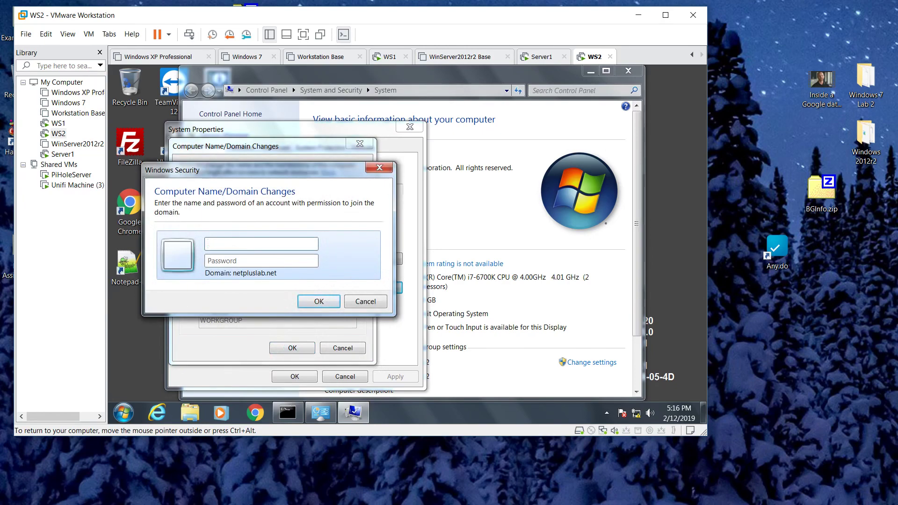
type("••••••••")
key("Return")
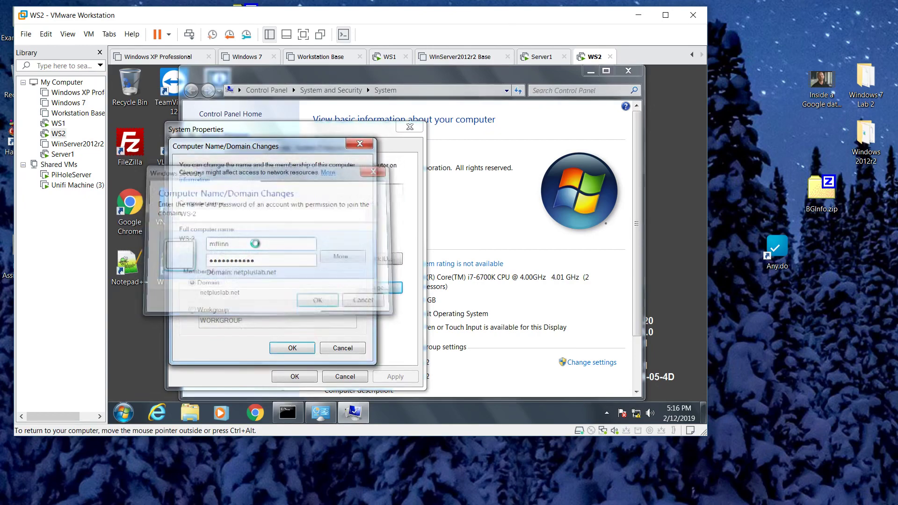
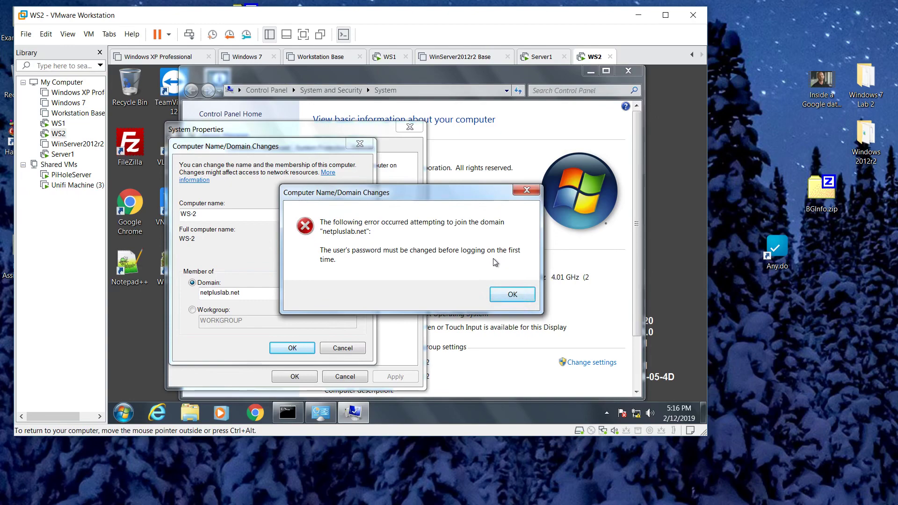
- Dismiss WS2's domain-join password error and show the powered-off WinServer2012r2 Base machine
left_click(509, 291)
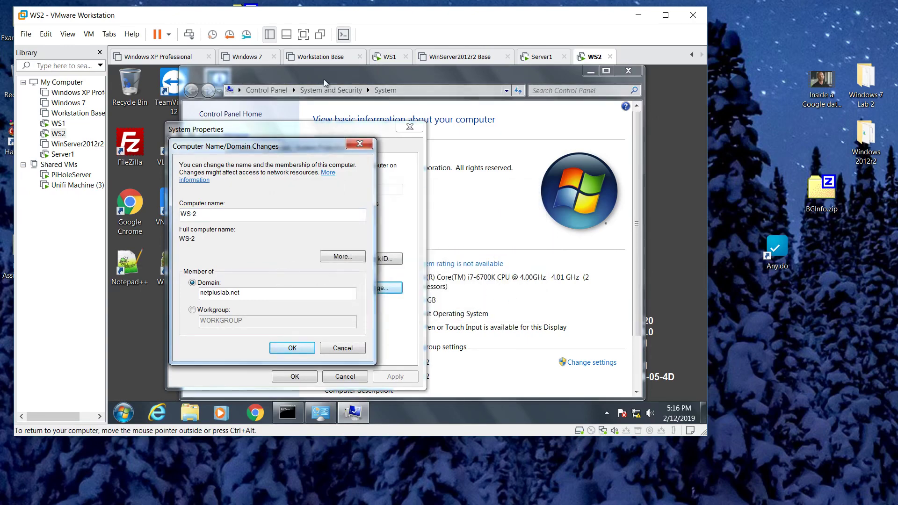
left_click(467, 58)
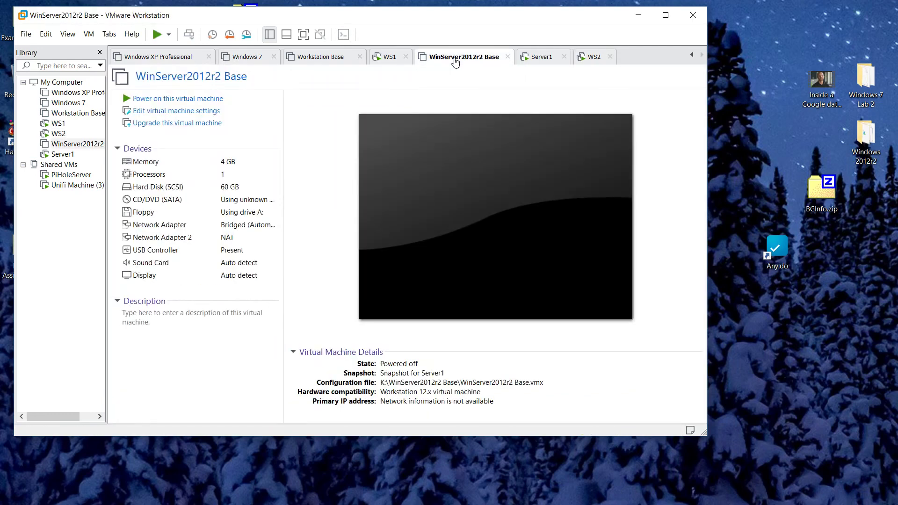
- On Server1, reset the lab user's password in AD Administrative Center without forcing a change at next logon
left_click(541, 56)
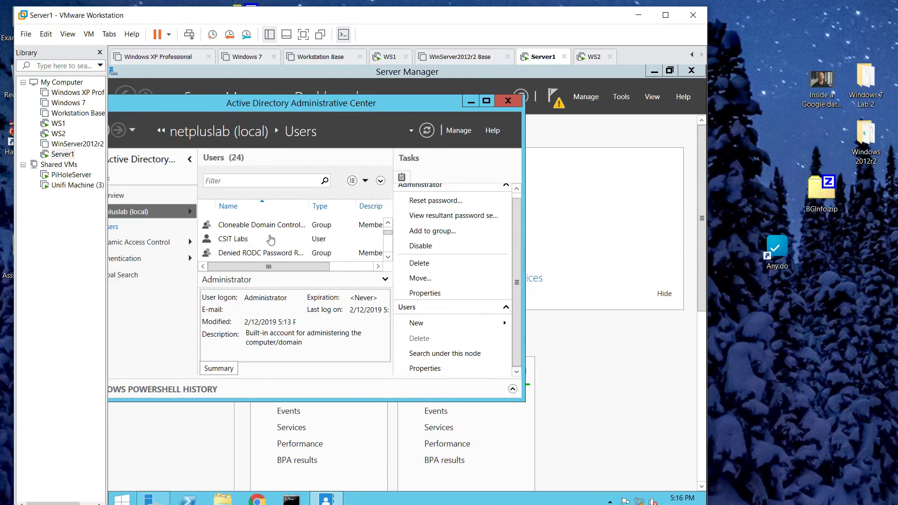
left_click(389, 257)
left_click(390, 258)
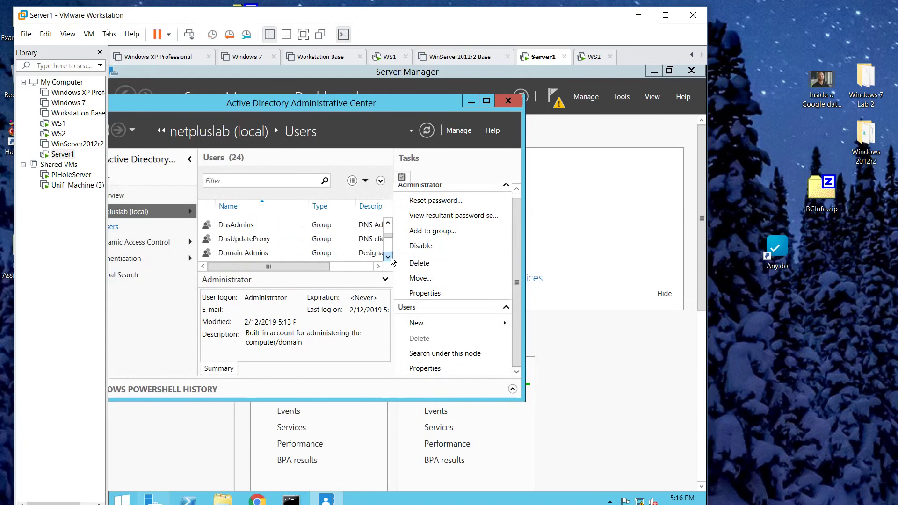
left_click(389, 258)
left_click(389, 257)
scroll(391, 262, "down", 1)
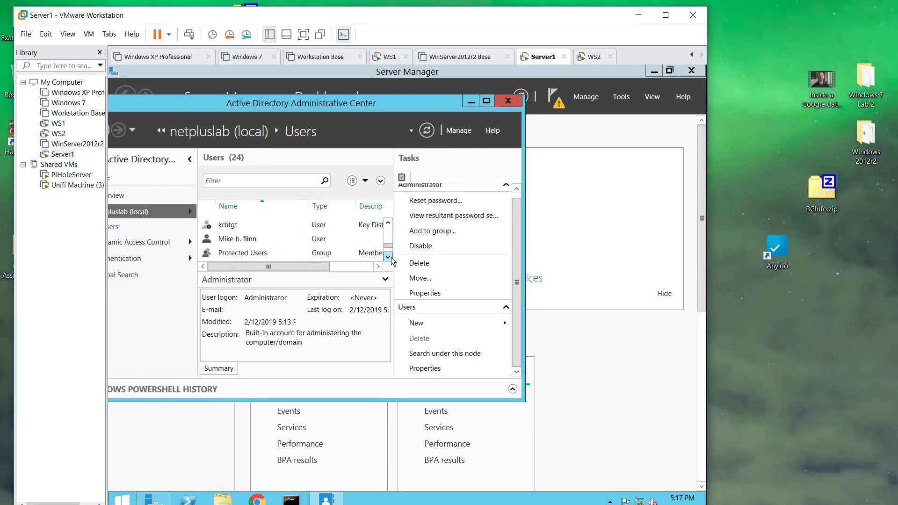
left_click(276, 240)
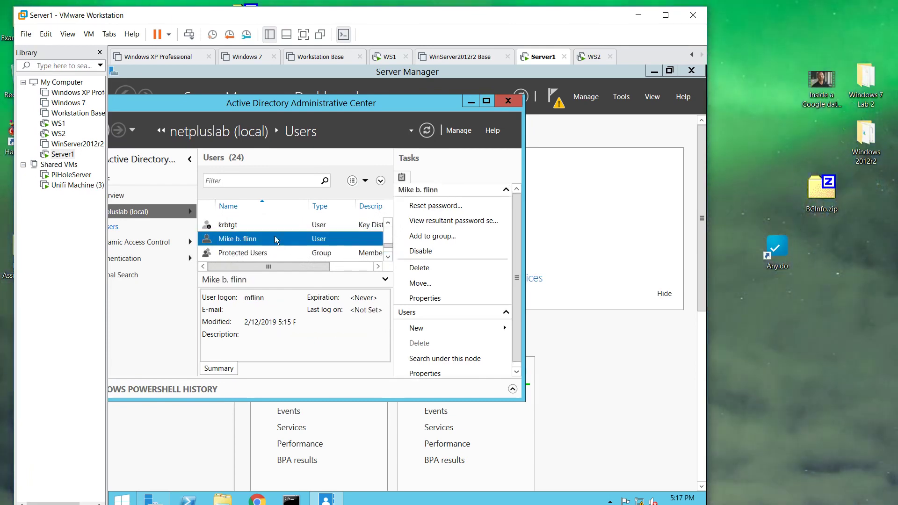
left_click(453, 210)
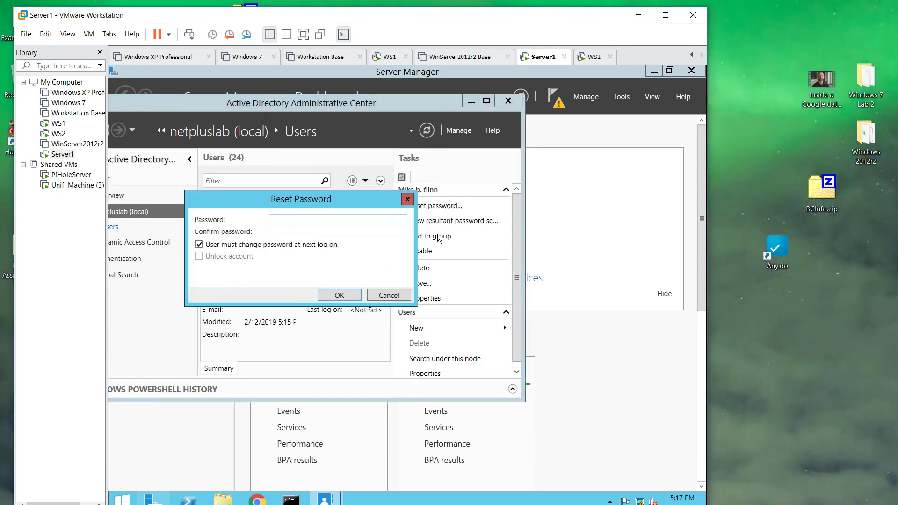
type("Pa$$w0rPa$$w0rd123")
left_click(240, 246)
left_click(339, 297)
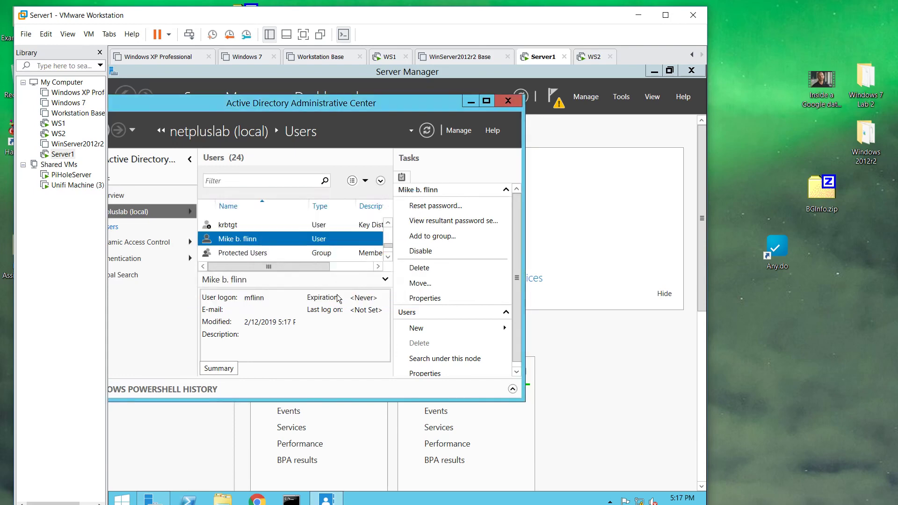
left_click(389, 60)
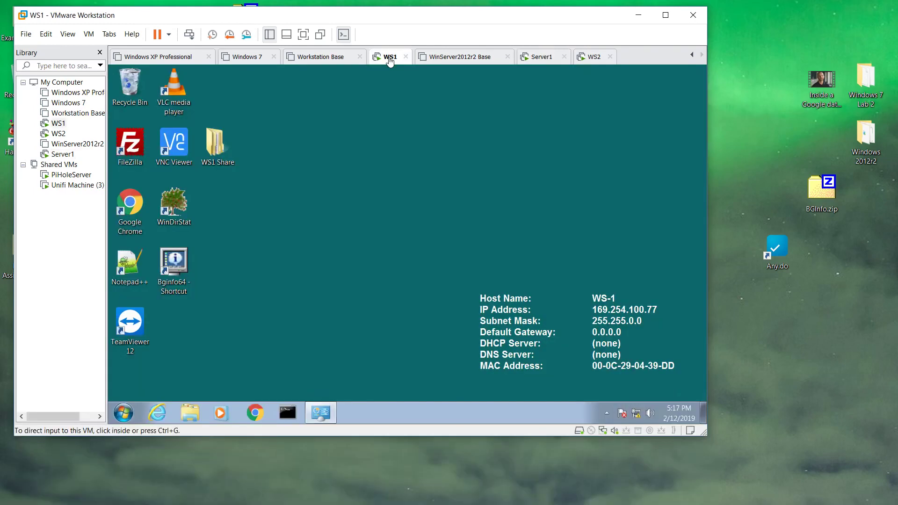
- Retry joining WS2 to netpluslab.net with the domain user's credentials and dismiss the welcome message
left_click(591, 57)
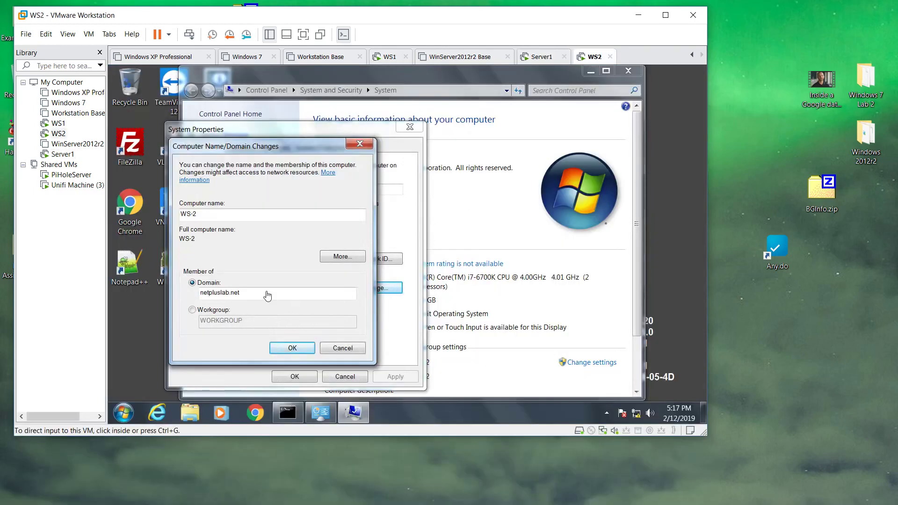
left_click(287, 351)
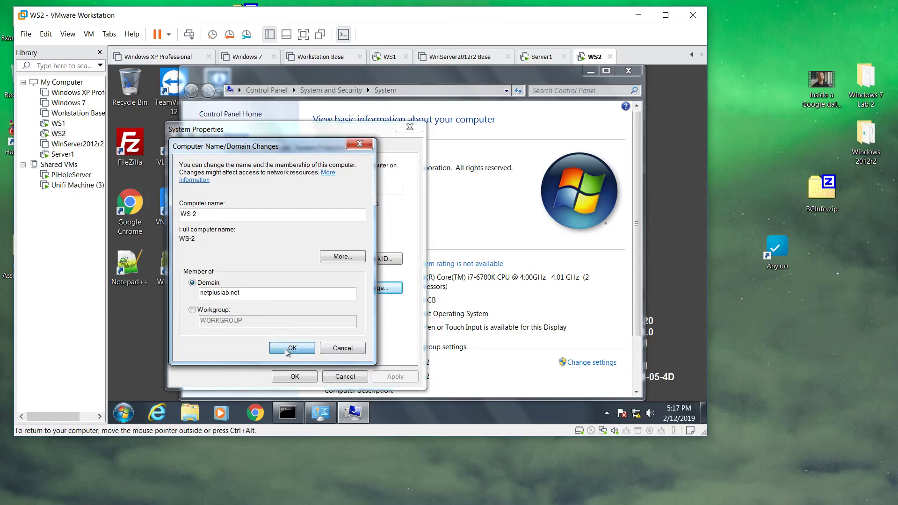
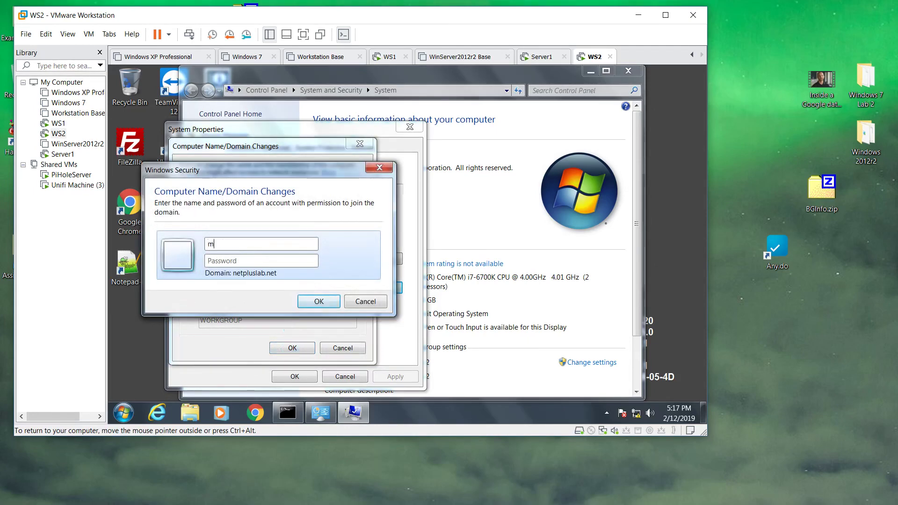
key("Return")
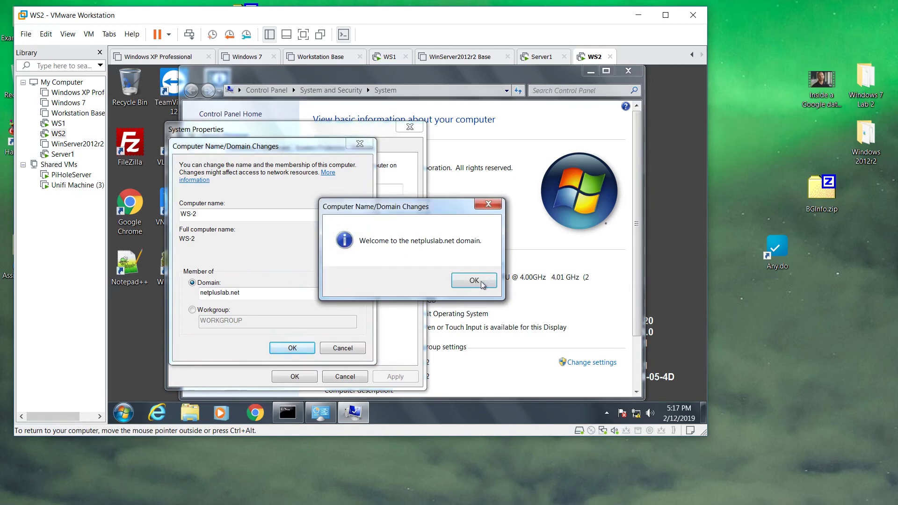
left_click(474, 281)
- Restart WS2 and send Ctrl+Alt+Del to reach its logon screen
left_click(123, 412)
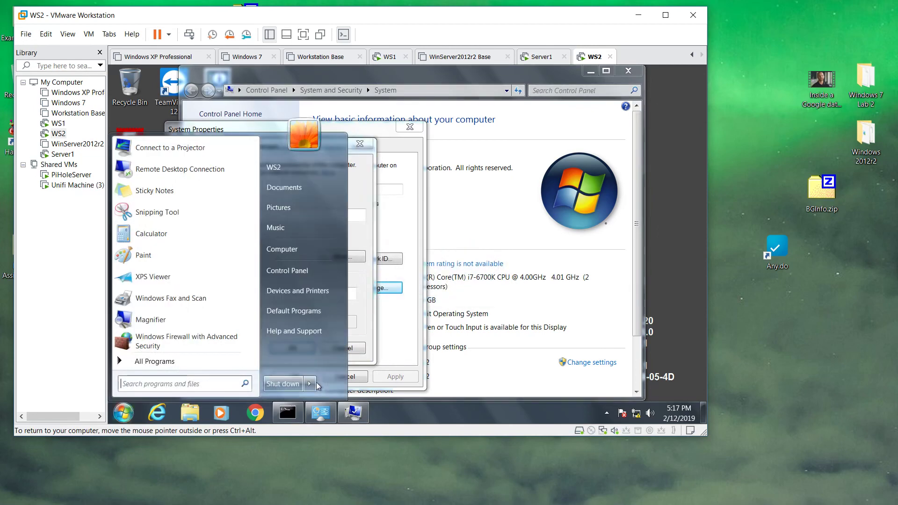
left_click(311, 385)
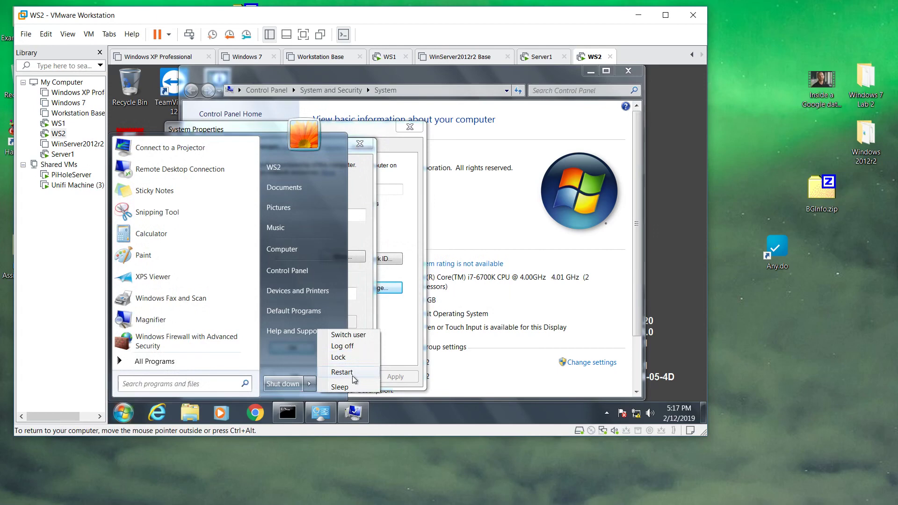
left_click(353, 376)
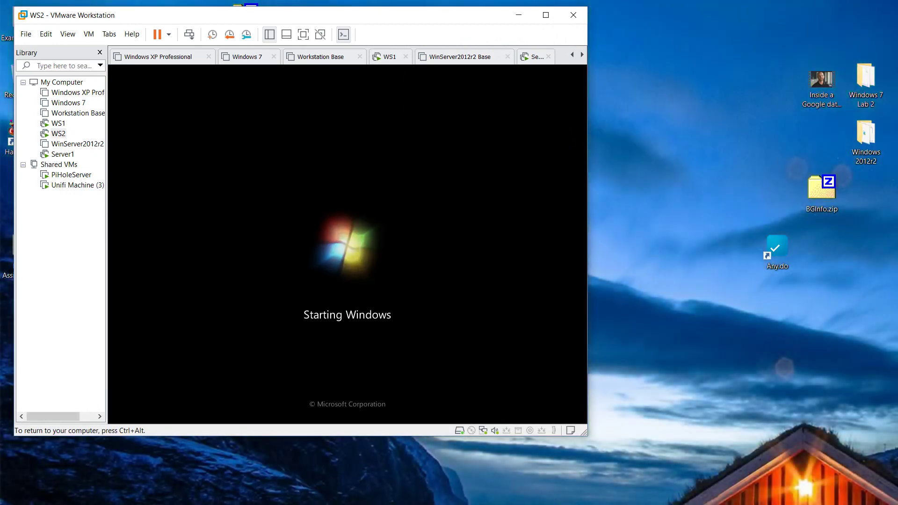
key("ctrl+alt")
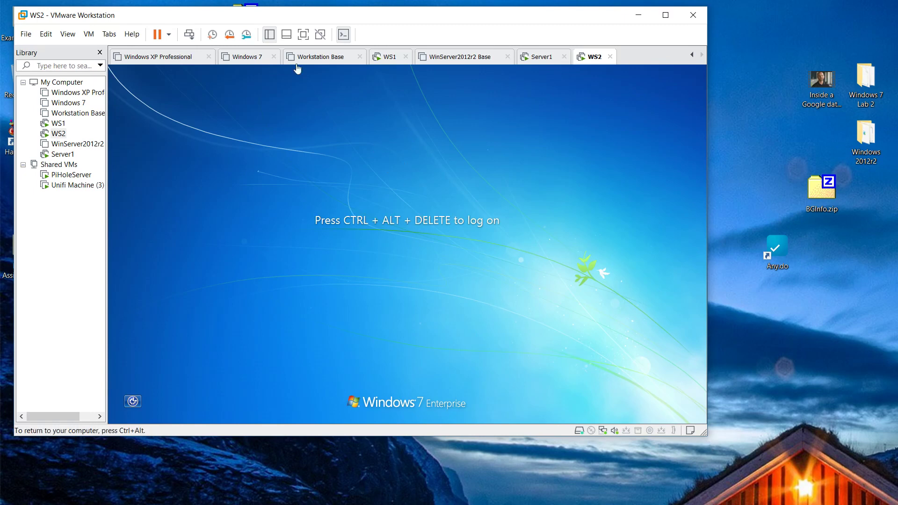
left_click(189, 34)
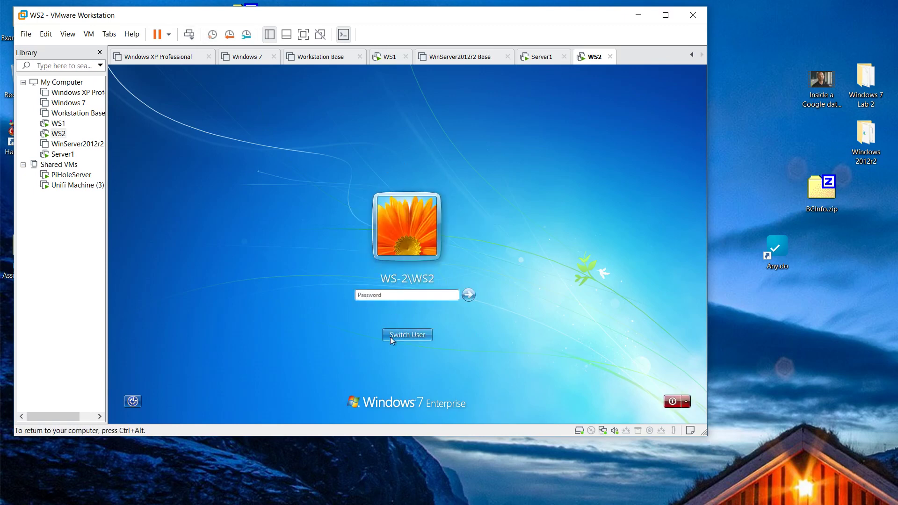
- Sign in to WS2 as the domain user through Other User
left_click(407, 335)
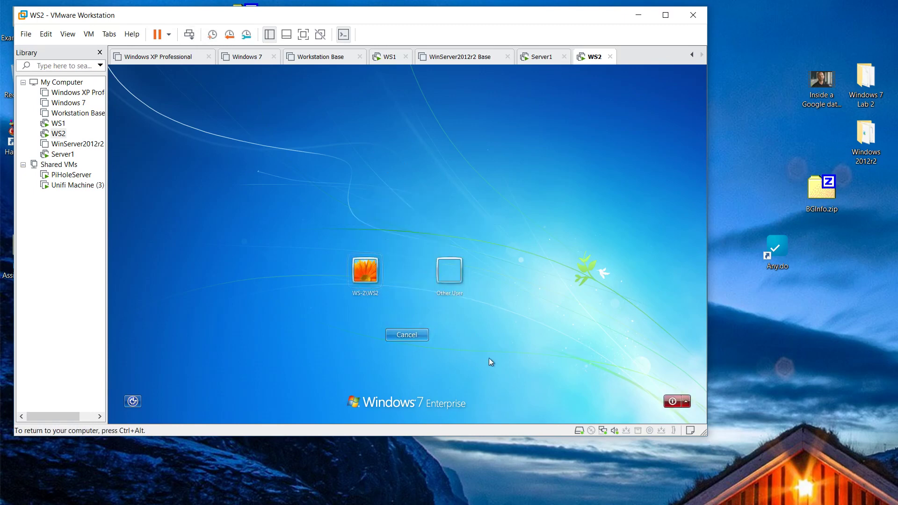
left_click(450, 271)
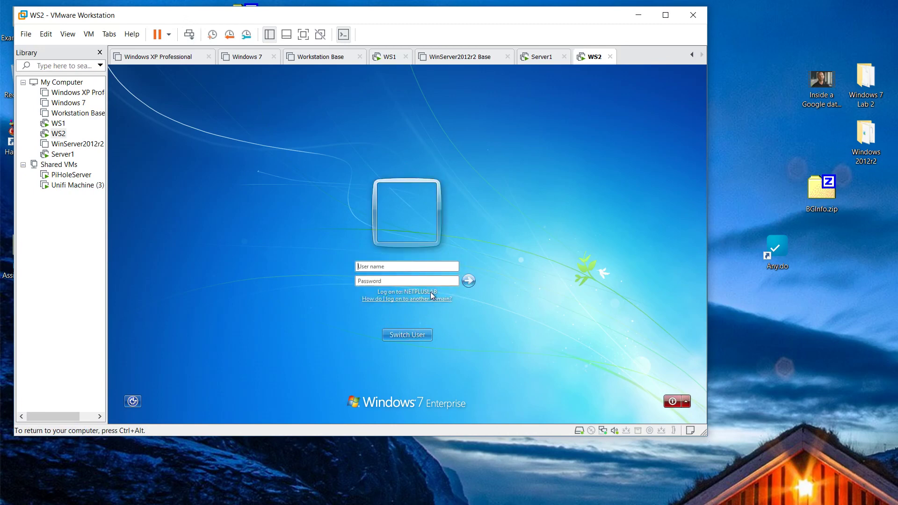
left_click(424, 335)
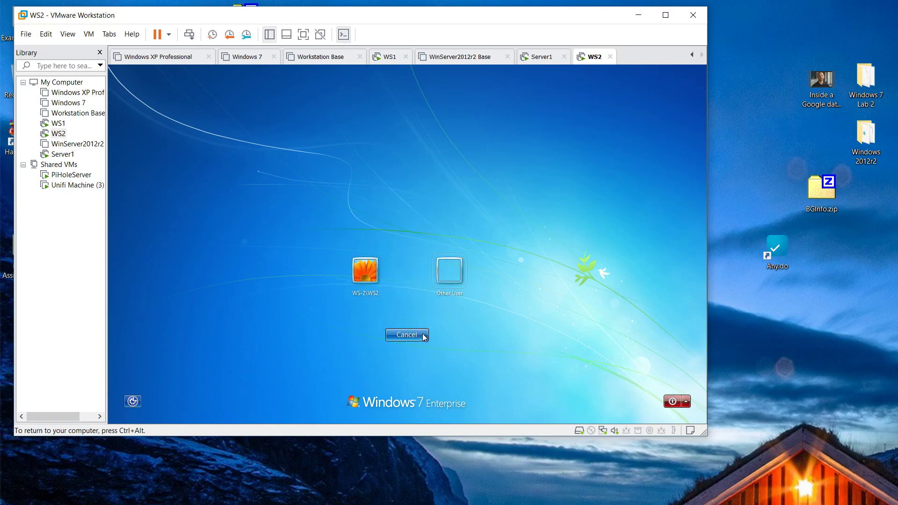
left_click(365, 271)
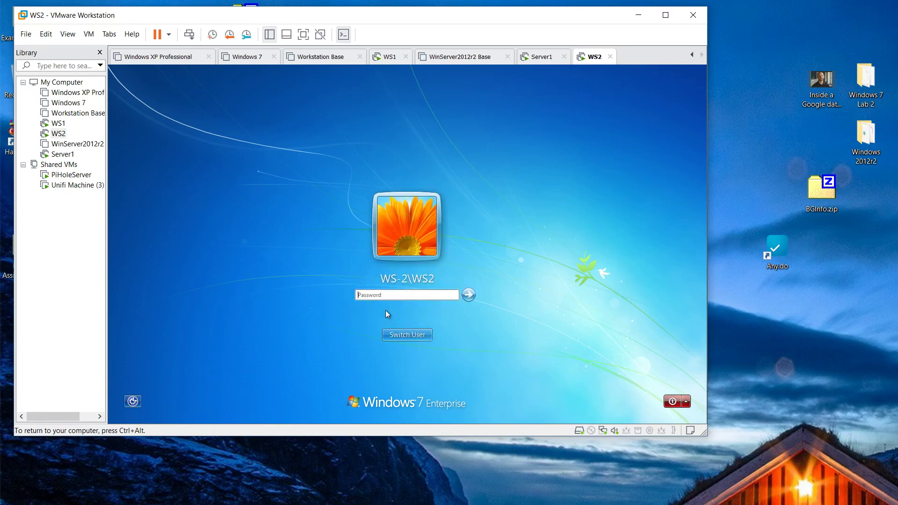
left_click(428, 333)
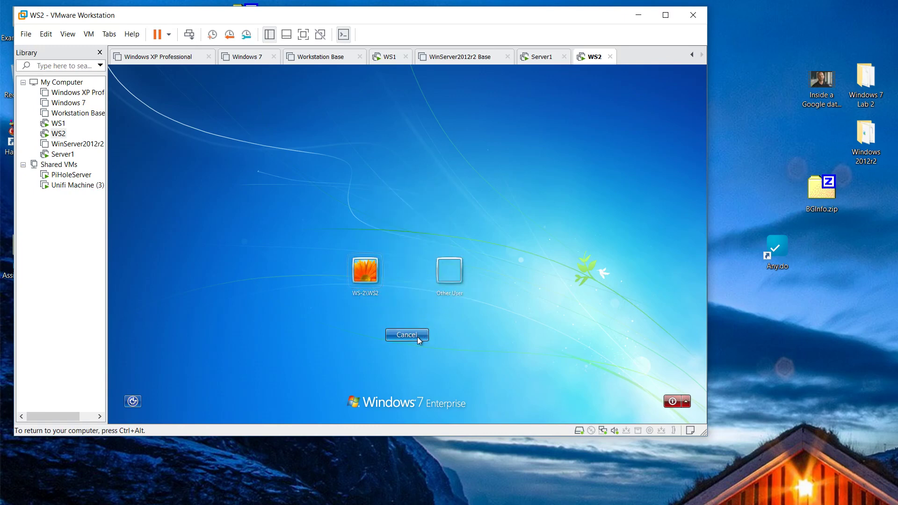
left_click(445, 272)
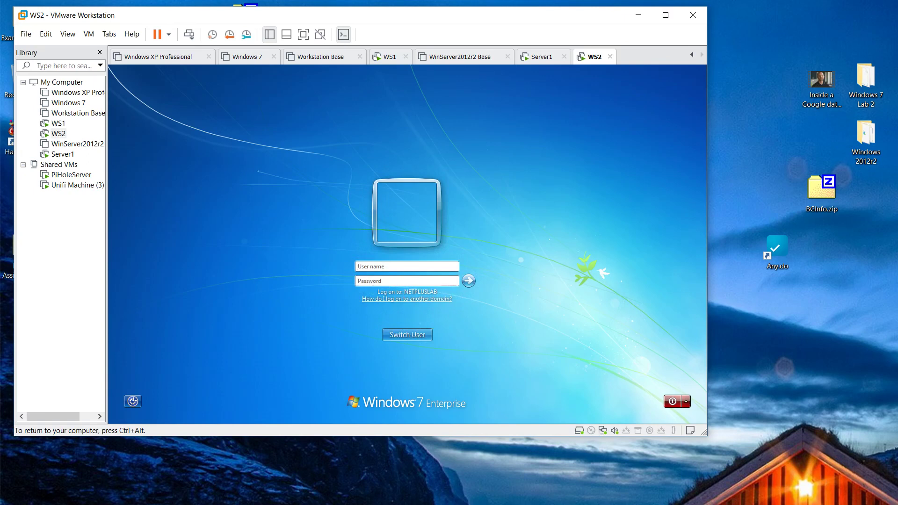
key("Tab")
type("******")
key("Return")
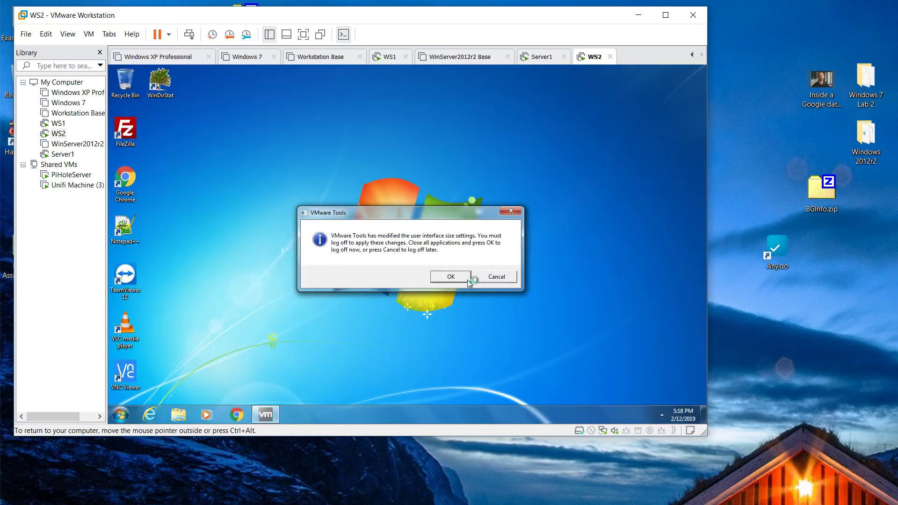
- Complete Server1's DHCP post-install configuration, authorizing the server, and view the DHCP role page
left_click(450, 278)
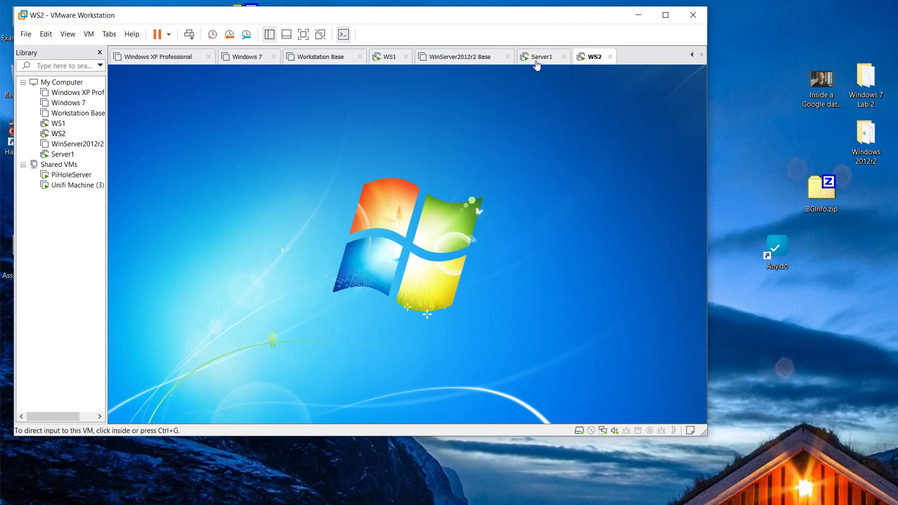
left_click(538, 57)
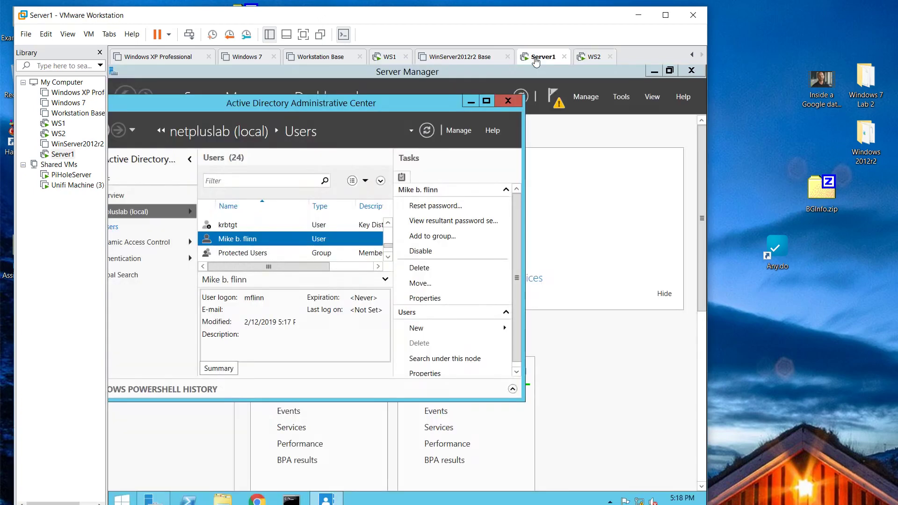
left_click(554, 96)
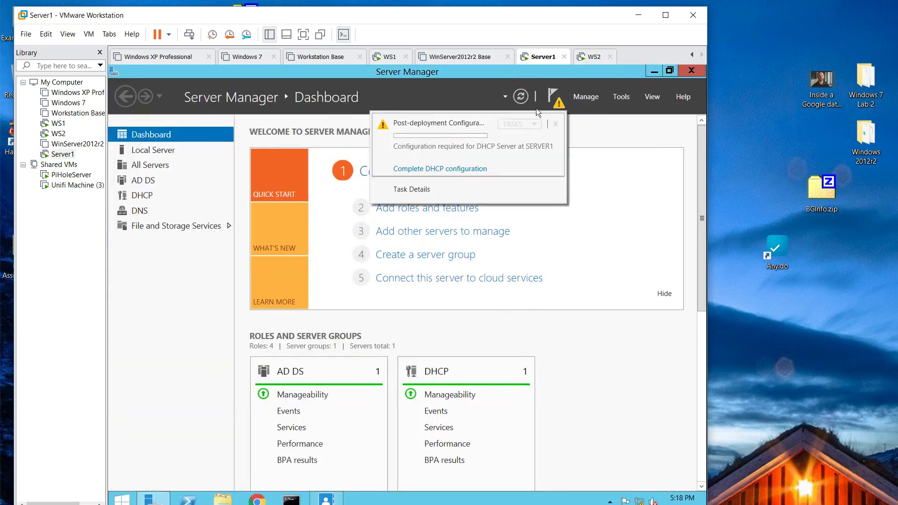
left_click(436, 169)
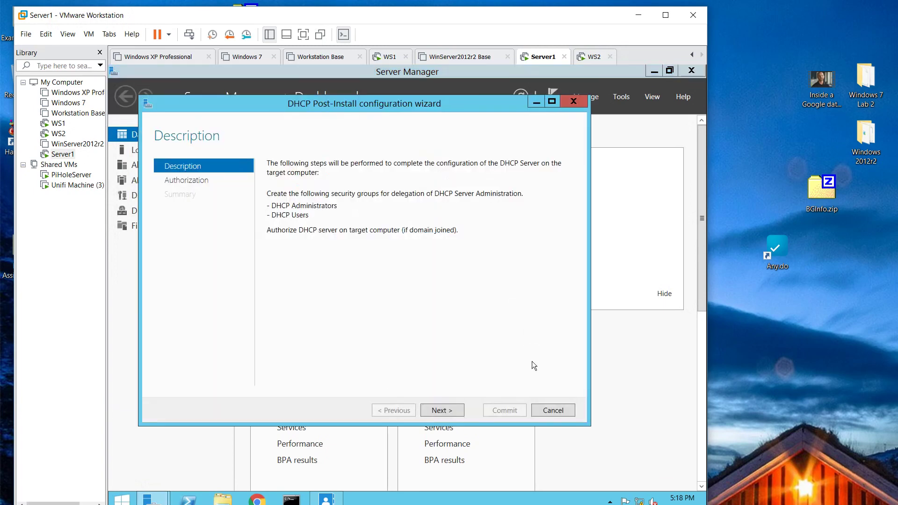
left_click(440, 411)
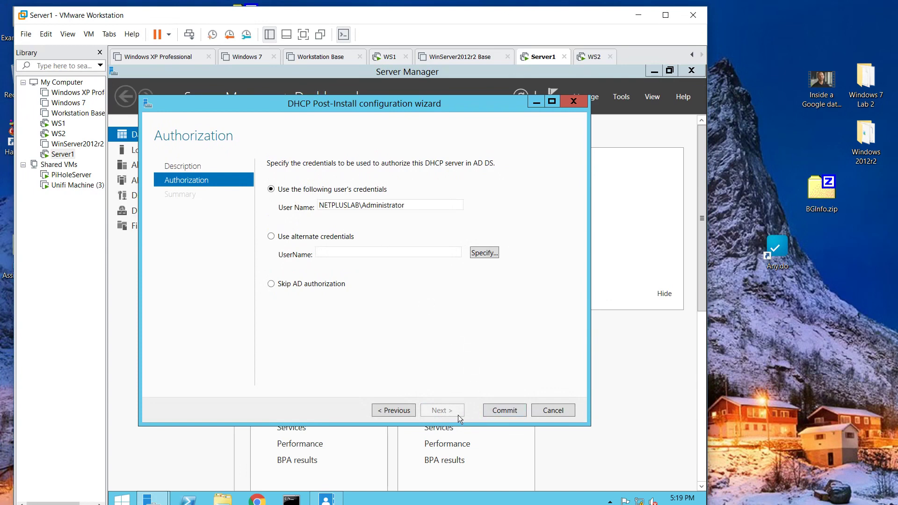
left_click(497, 411)
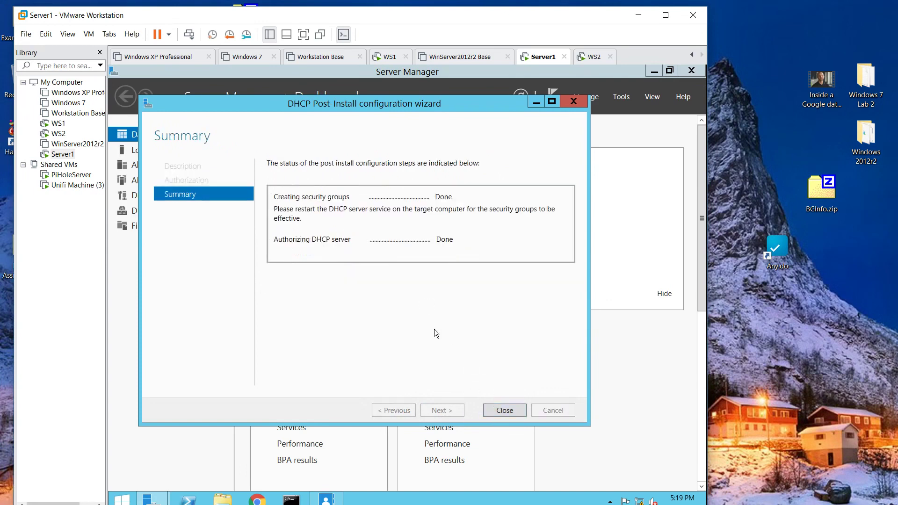
left_click(498, 411)
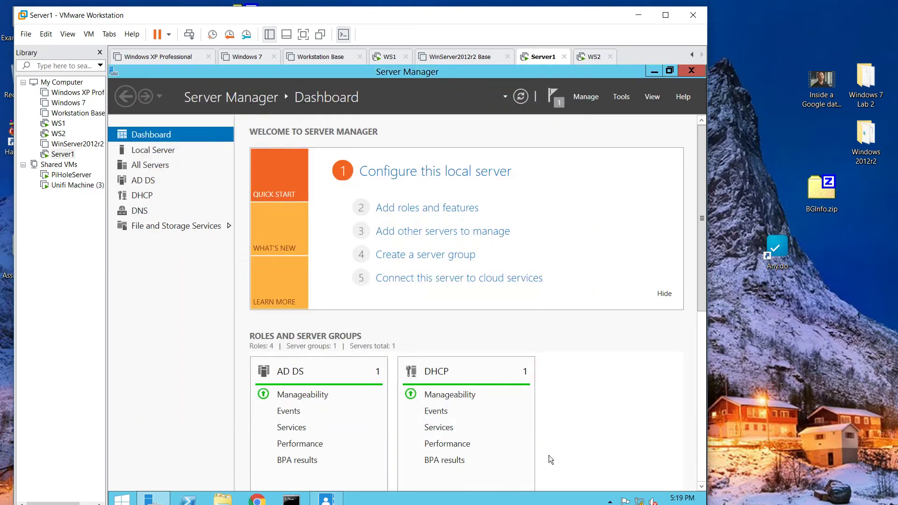
left_click(140, 197)
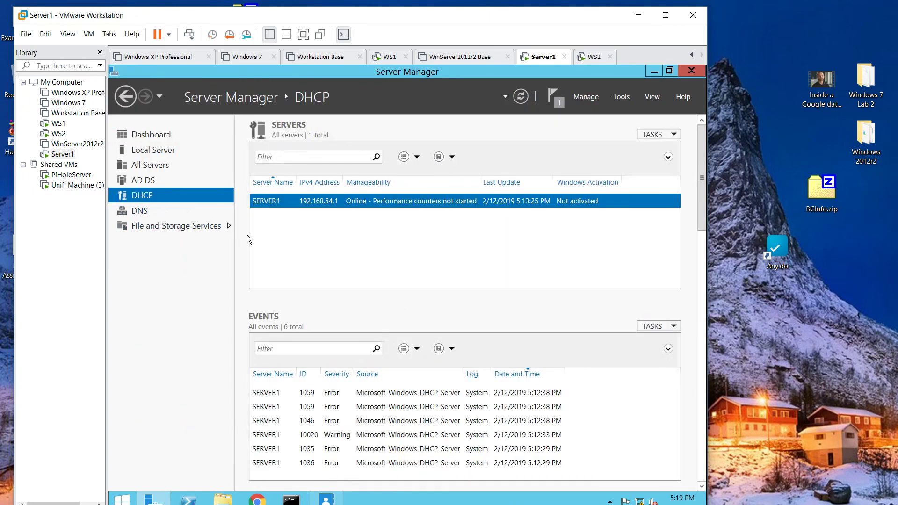
- Launch the DHCP Manager console from the SERVER1 row and enlarge its window
right_click(314, 202)
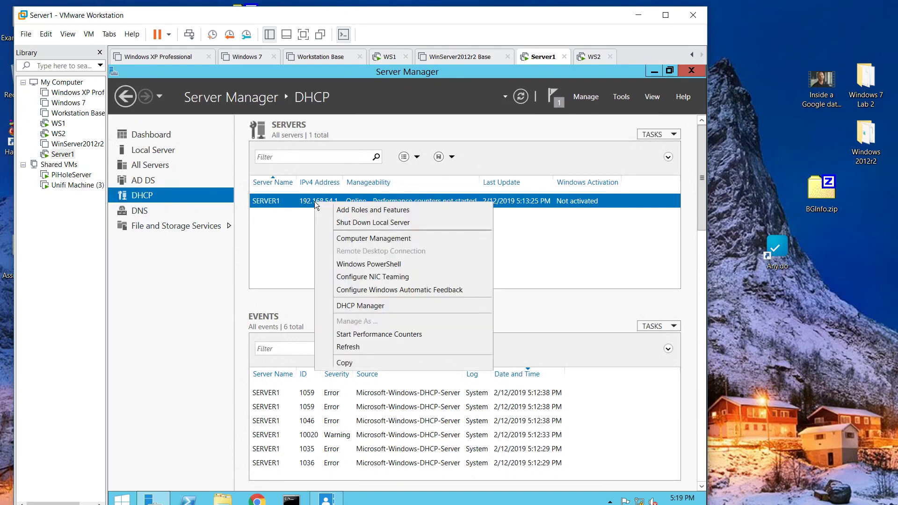
left_click(358, 305)
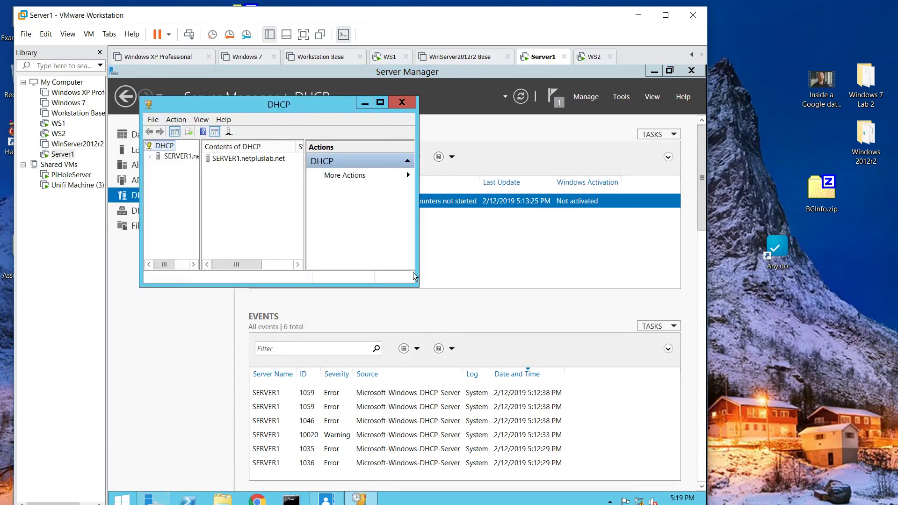
left_click_drag(413, 282, 657, 419)
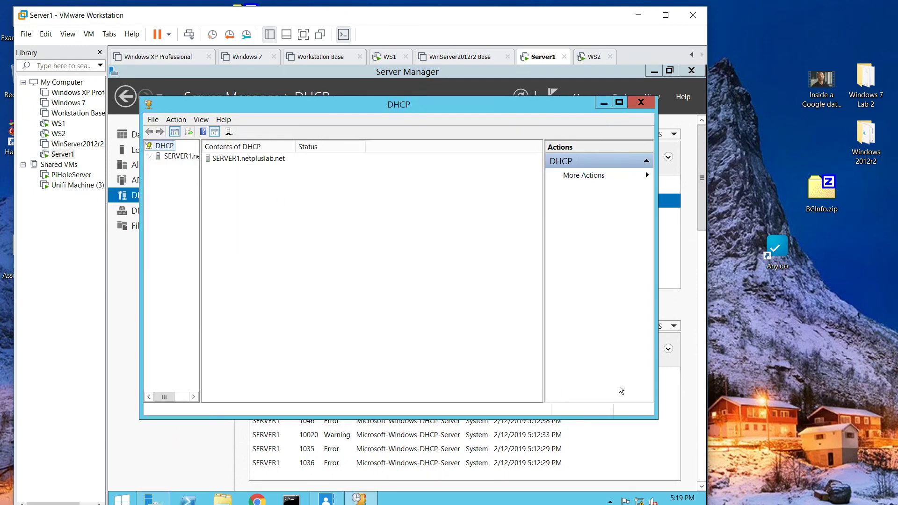
right_click(247, 158)
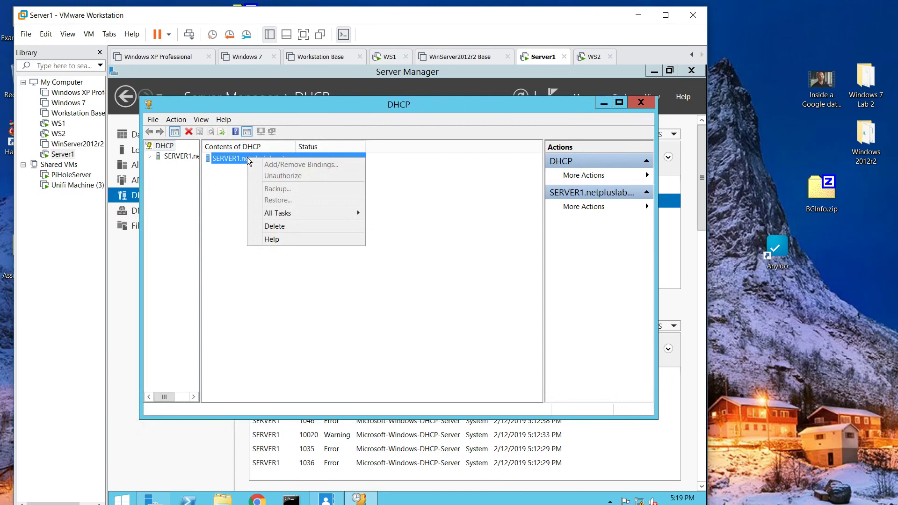
left_click(217, 190)
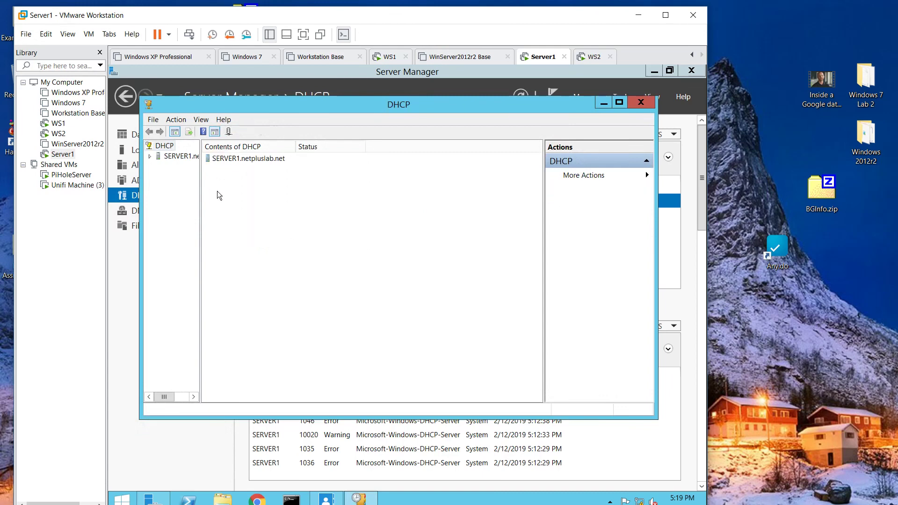
- Expand SERVER1 and its IPv4 node, then open IPv4's context menu
left_click(149, 157)
right_click(163, 167)
left_click(206, 254)
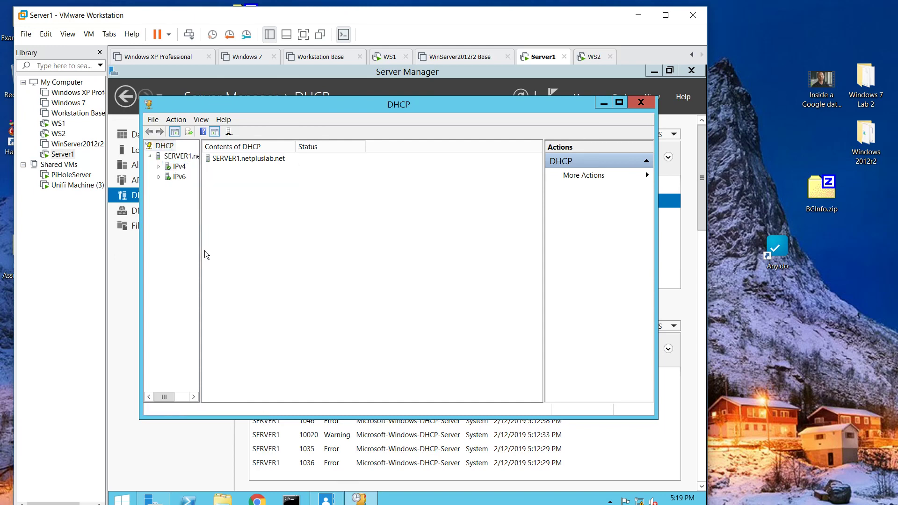
left_click_drag(200, 253, 300, 251)
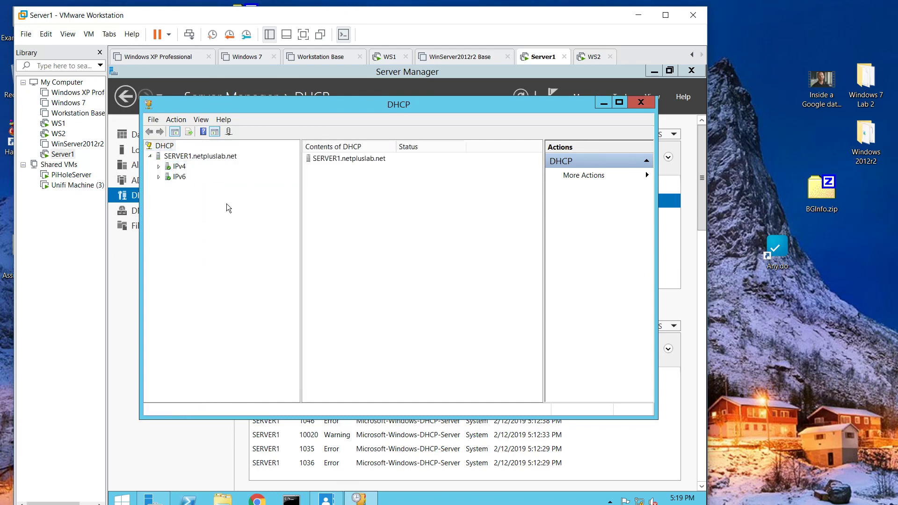
left_click(159, 167)
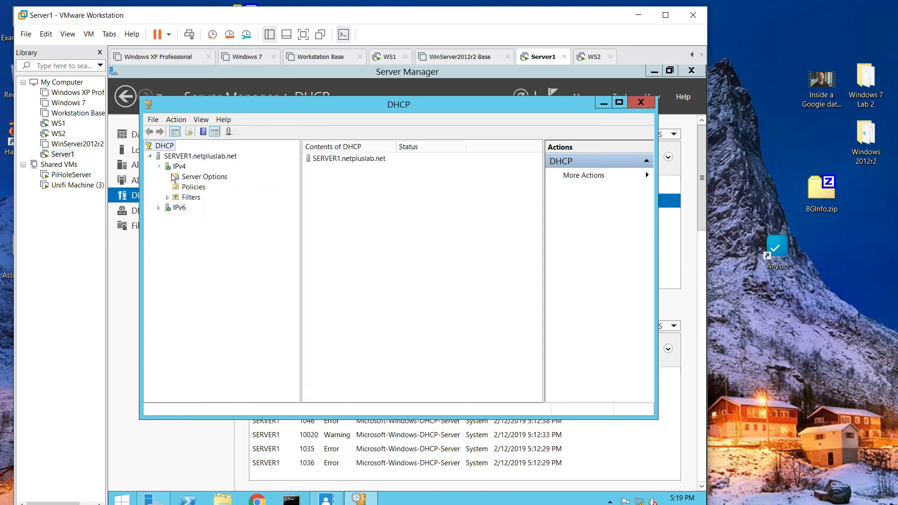
left_click(215, 180)
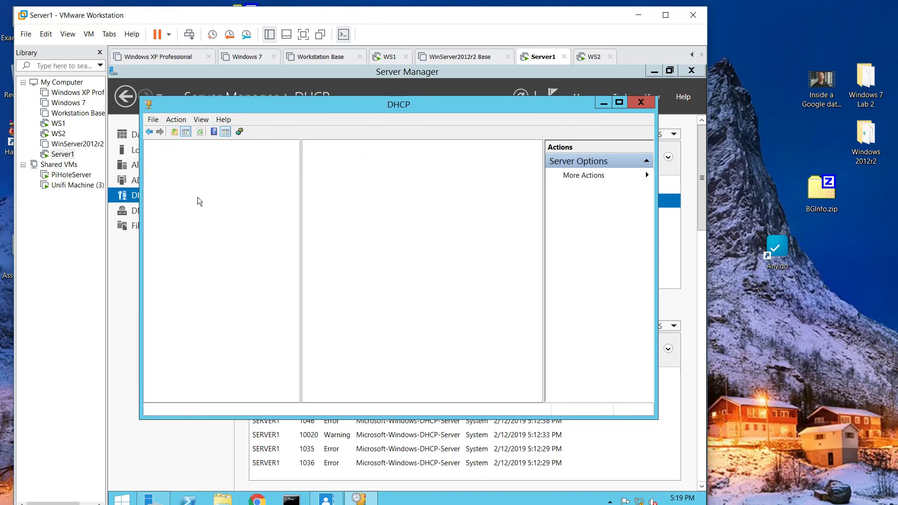
double_click(199, 198)
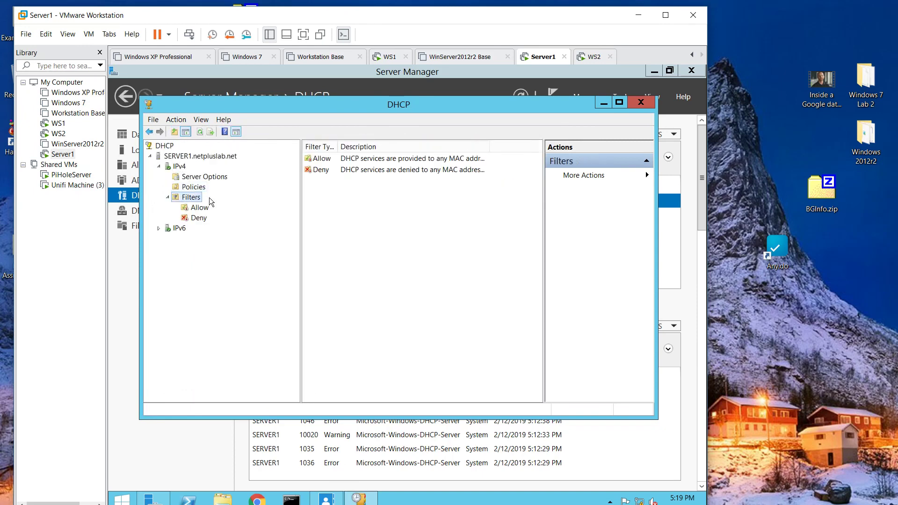
right_click(179, 167)
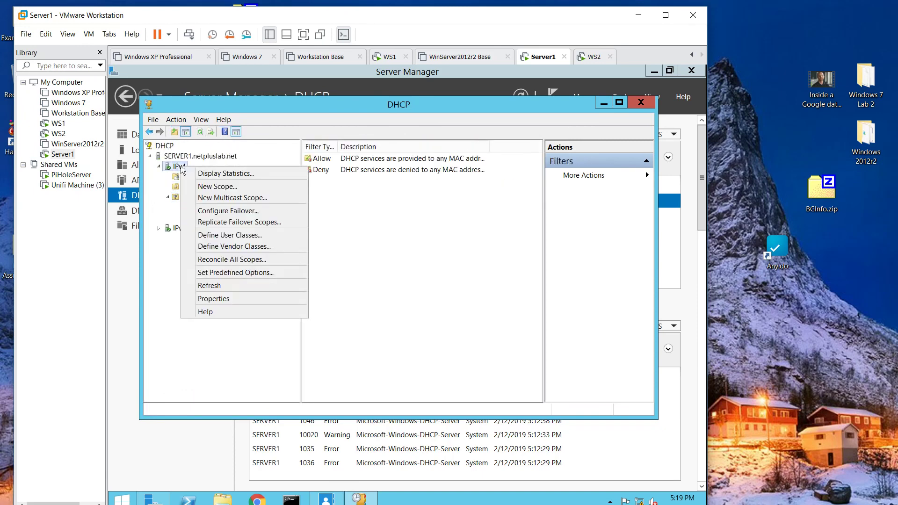
- Start the New Scope Wizard and name the scope 'Demo Scope'
left_click(218, 187)
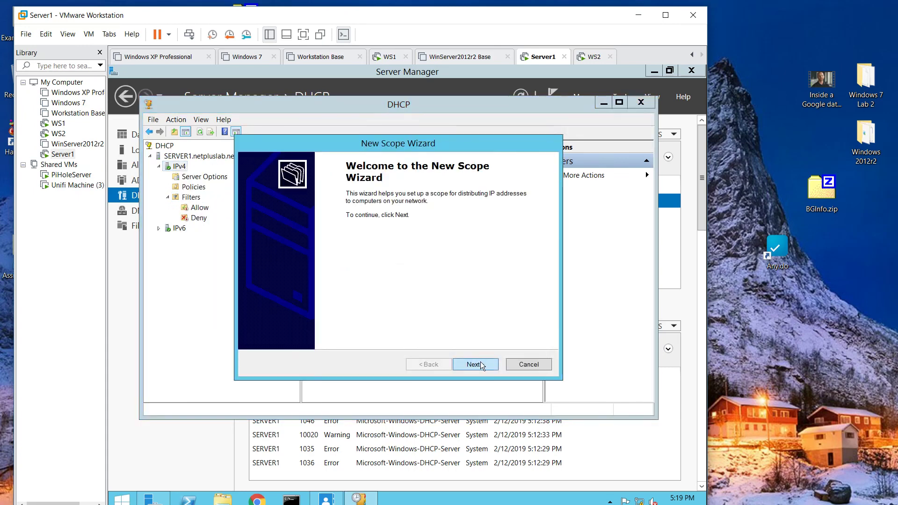
left_click(481, 361)
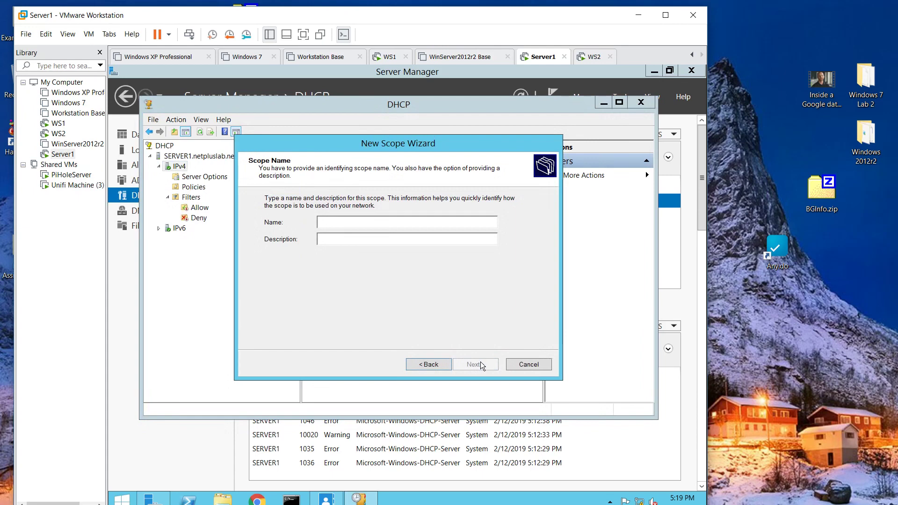
type("Demo Scope")
left_click(479, 366)
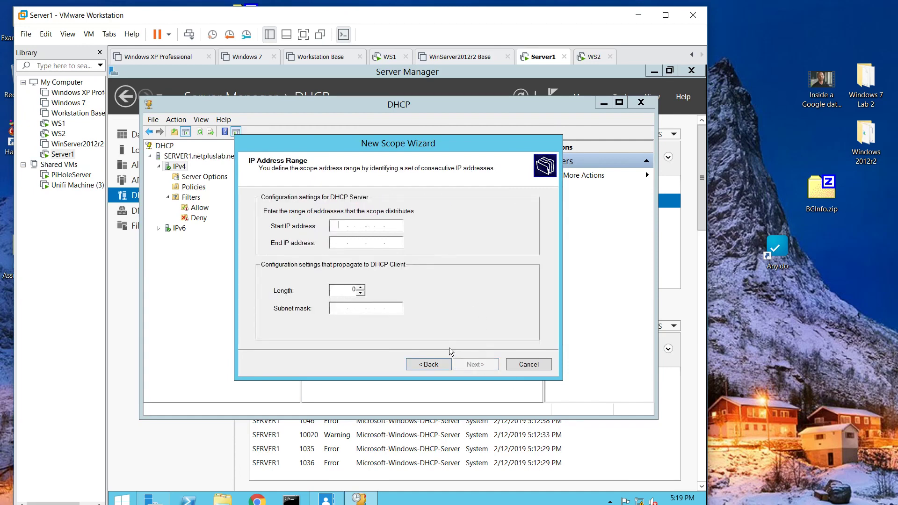
- Set the scope range 192.168.54.200 to 192.168.54.225 with a /24 mask
type("192 . 168 . 54 .")
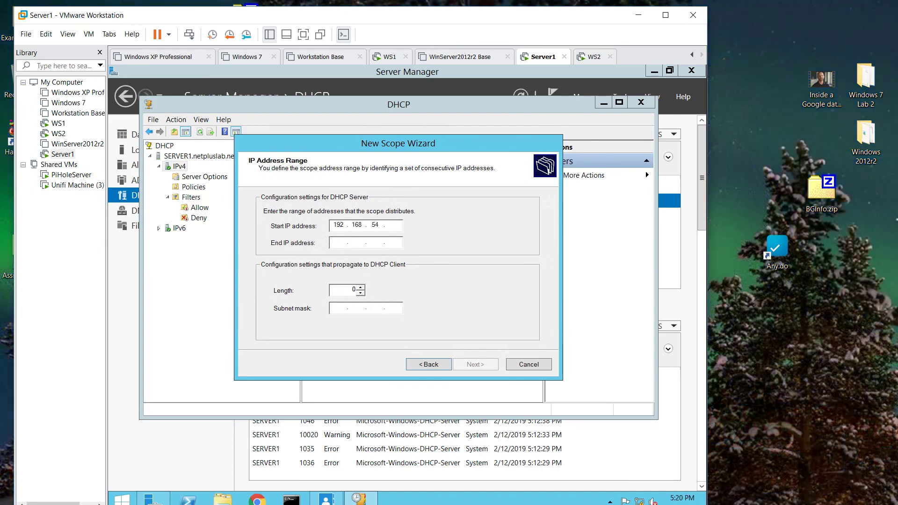
left_click(339, 243)
type("200")
type("192.")
type("16 . .")
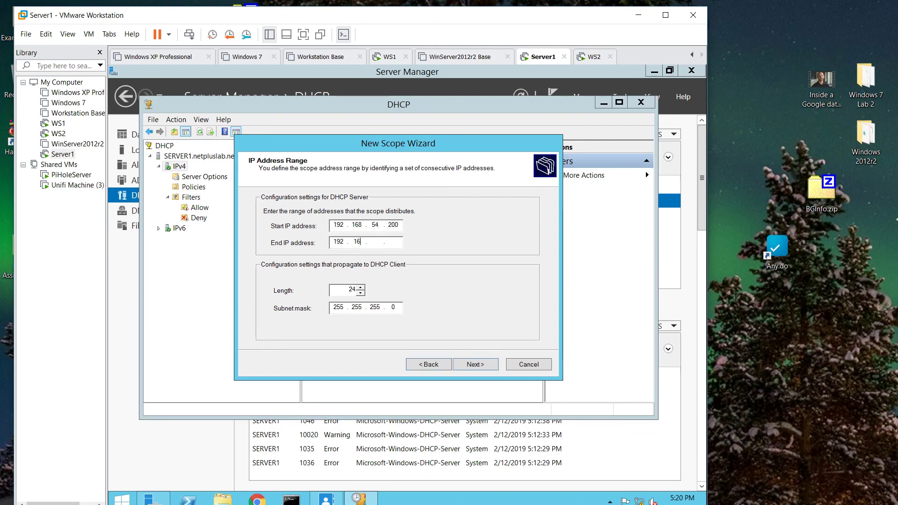
type("854")
key("Tab")
left_click(395, 242)
type("225")
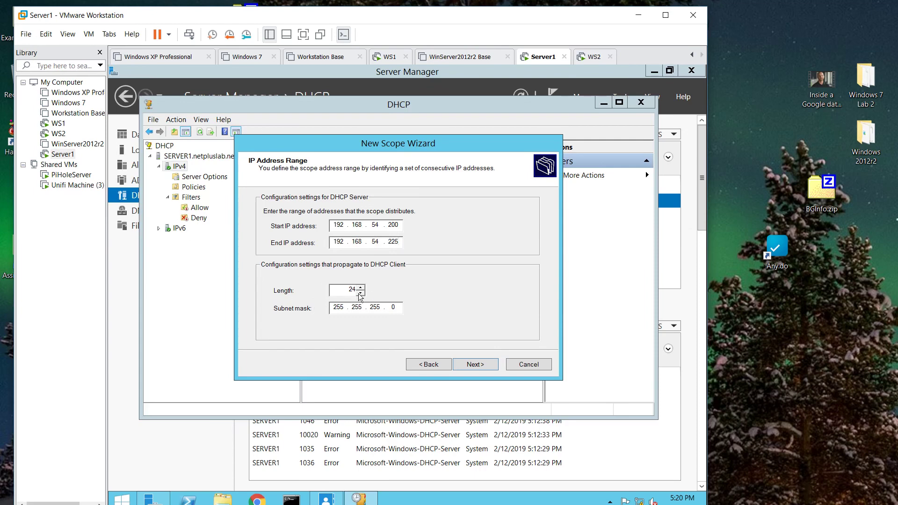
left_click(483, 364)
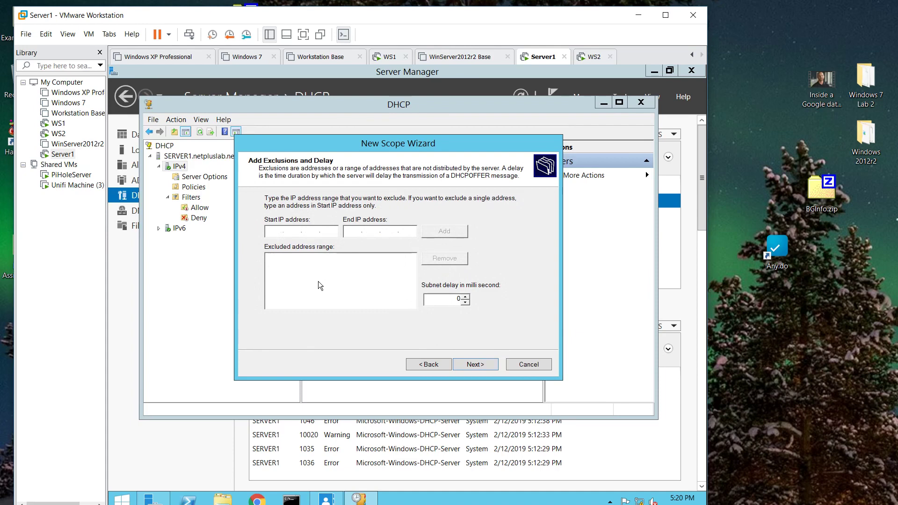
- Exclude 192.168.54.200–192.168.54.205 from the scope, correcting an initial out-of-range entry
type("19")
type("2.168.54.")
type("2")
type("192")
type("168 . ")
type("54")
type("199")
left_click(423, 235)
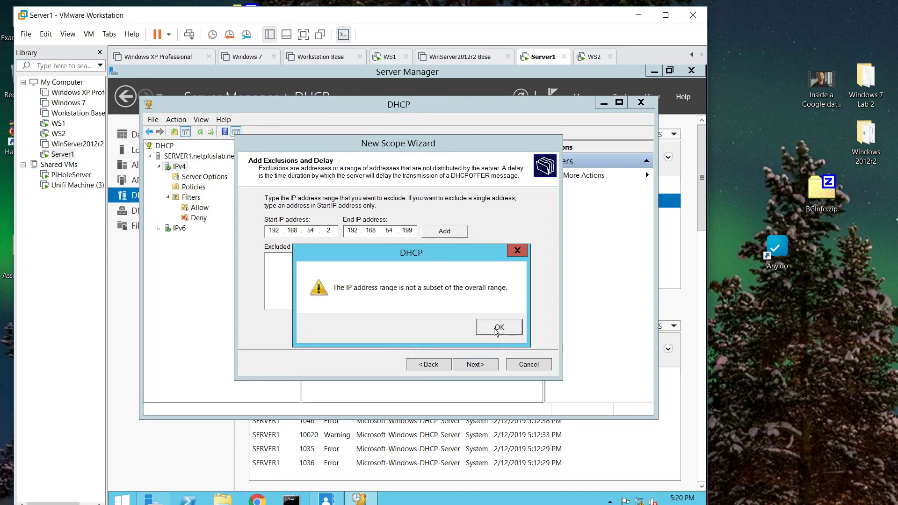
left_click(496, 330)
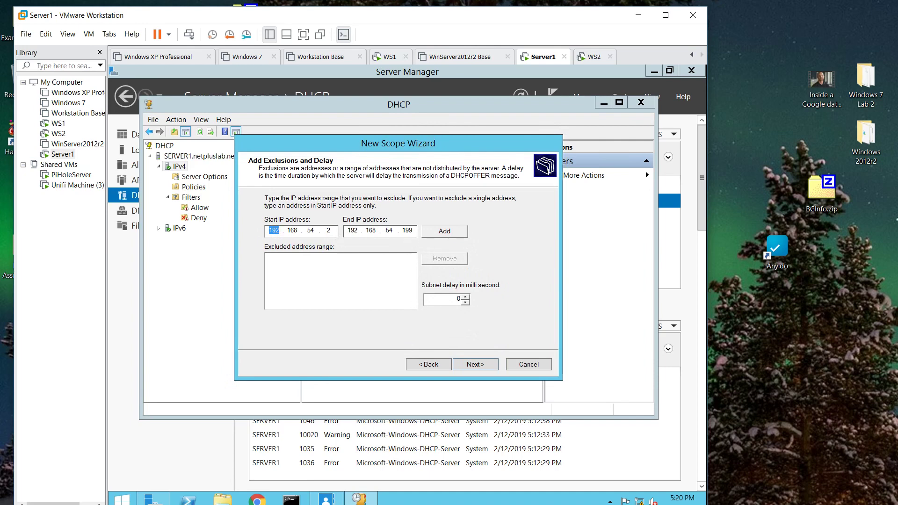
double_click(329, 230)
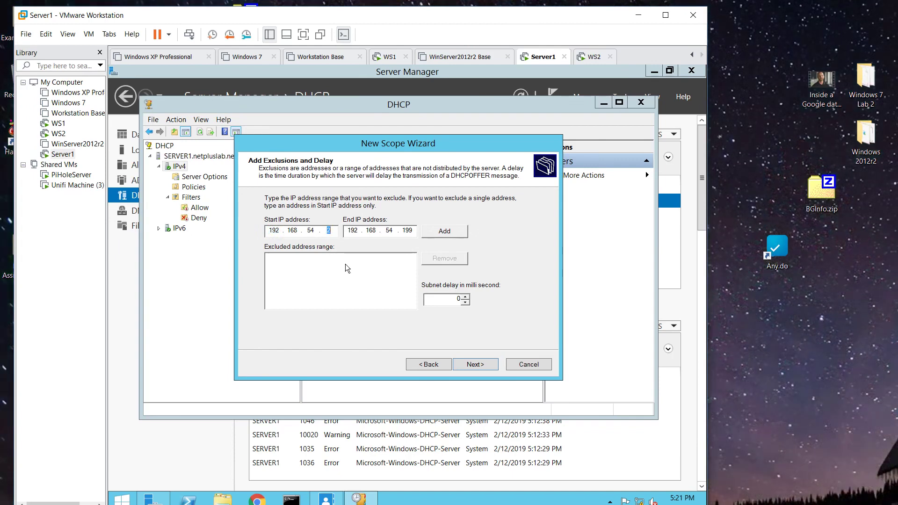
type("200")
key("Tab")
key("Tab")
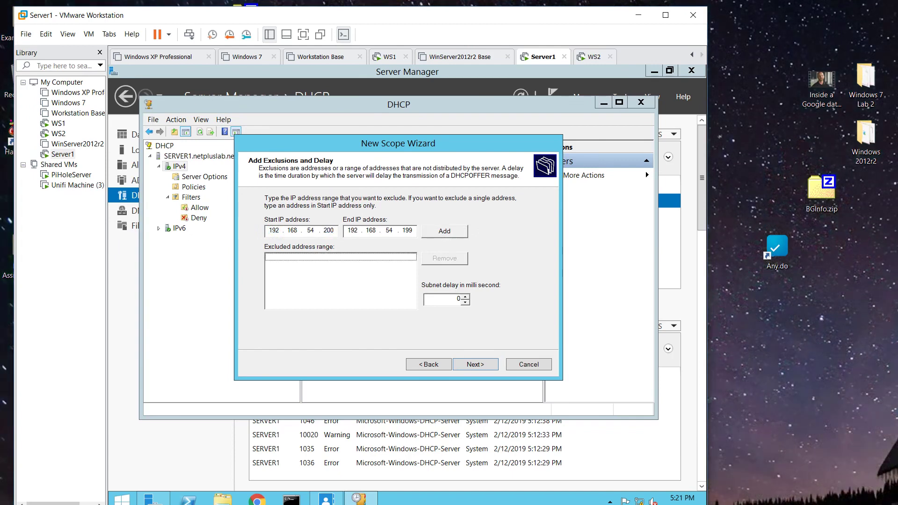
double_click(407, 230)
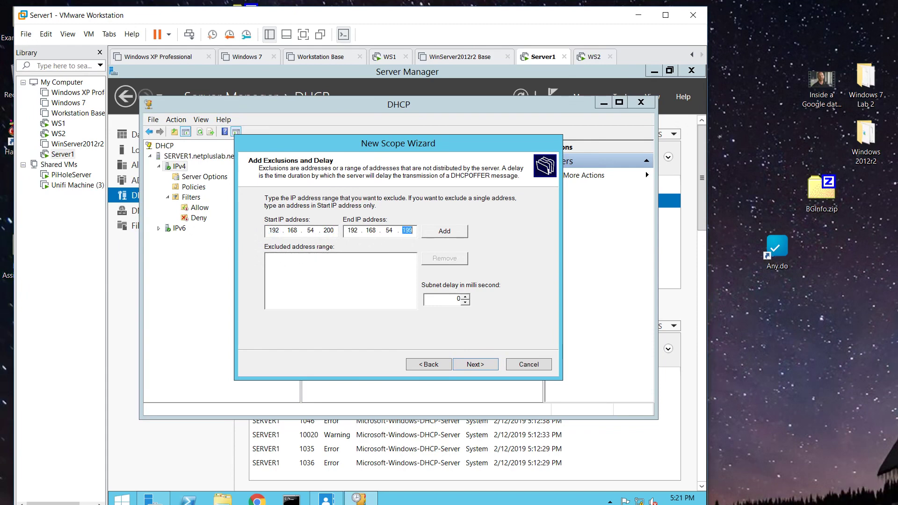
type("205")
left_click(445, 232)
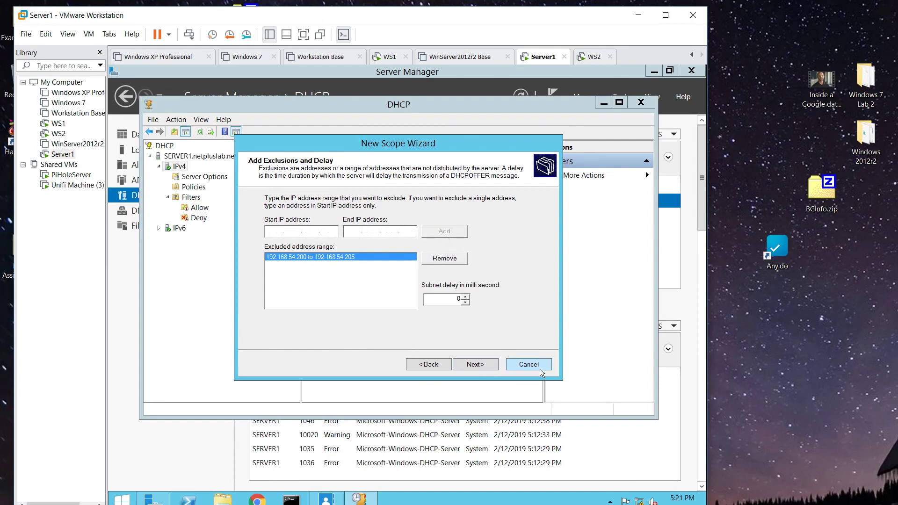
left_click(495, 369)
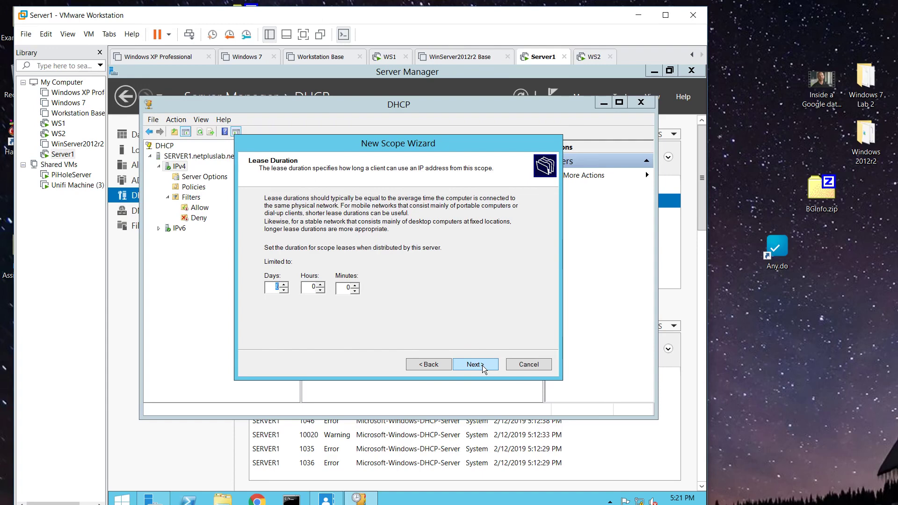
- Keep the default lease duration and add 192.168.54.1 as the scope's router
left_click(473, 363)
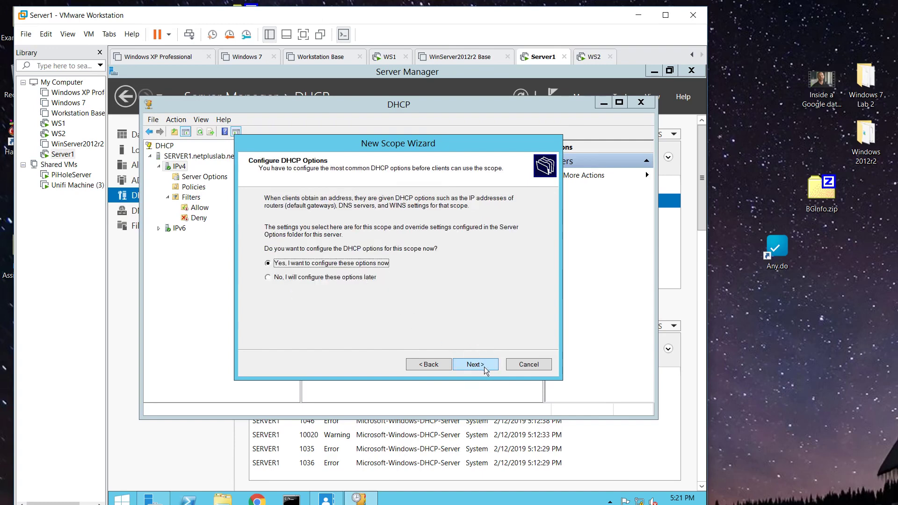
left_click(481, 364)
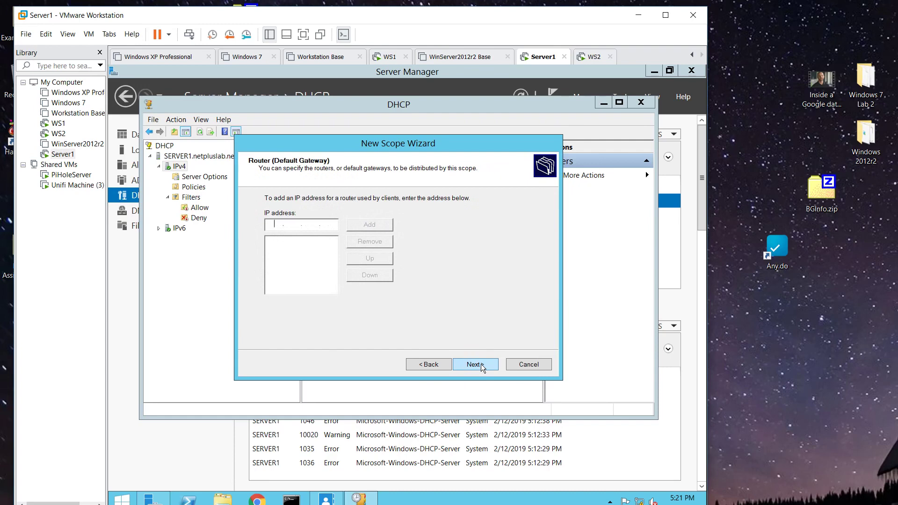
left_click(420, 365)
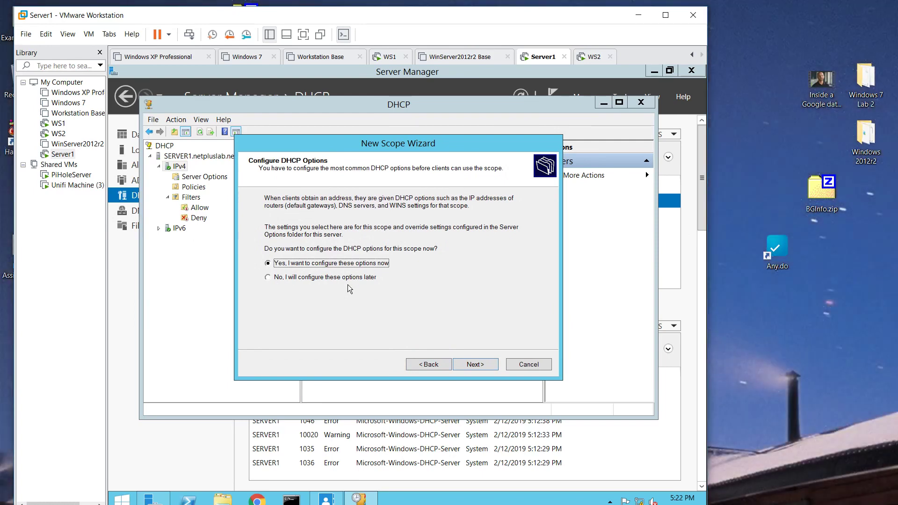
left_click(474, 364)
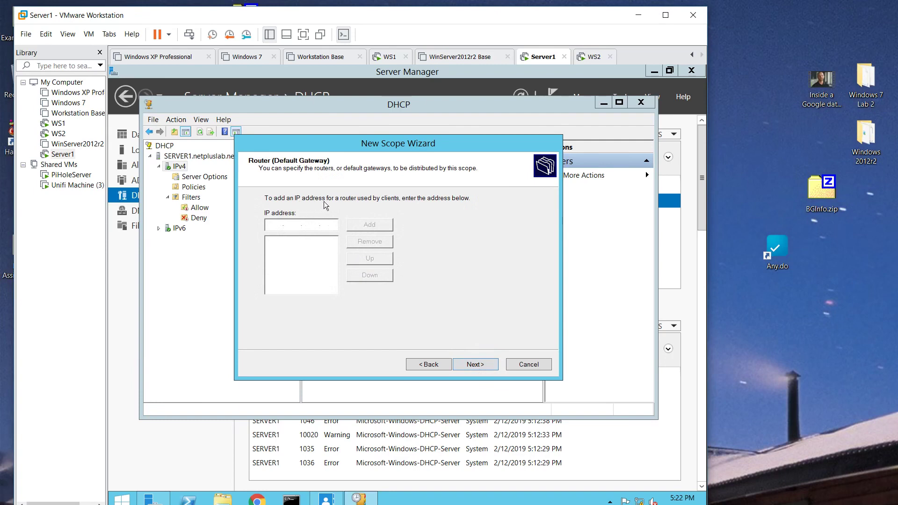
type("192.168.54.1")
left_click(382, 231)
left_click(476, 364)
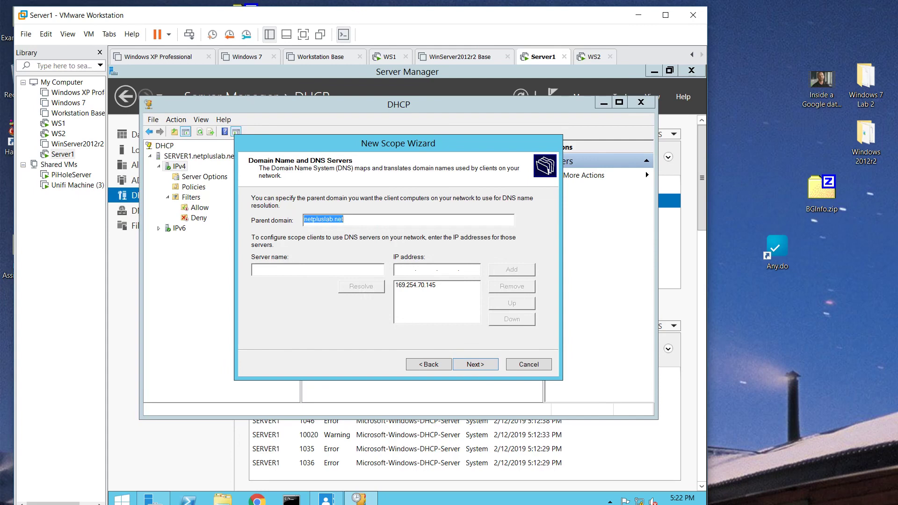
- Add 192.168.54.1 as the DNS server and remove 169.254.70.145
left_click(405, 270)
type("192.1")
type("68.54.")
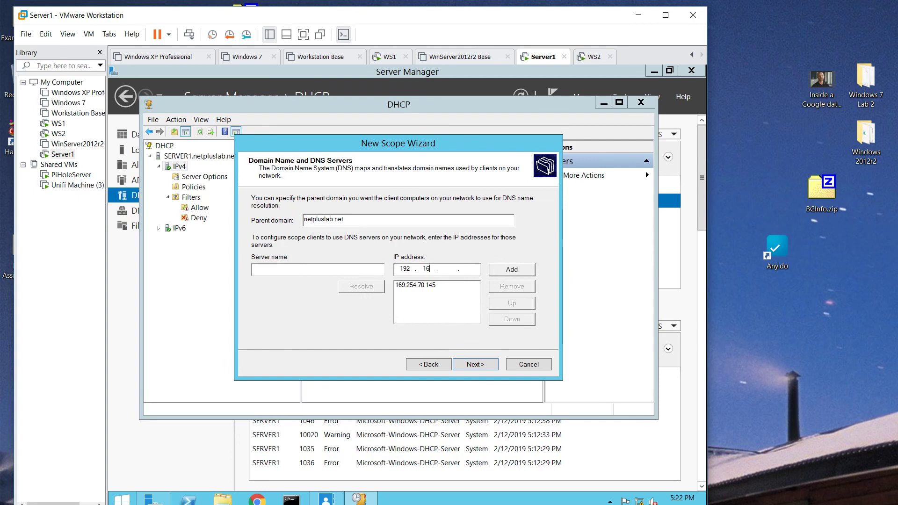
type("1")
left_click(525, 269)
left_click(430, 291)
left_click(512, 303)
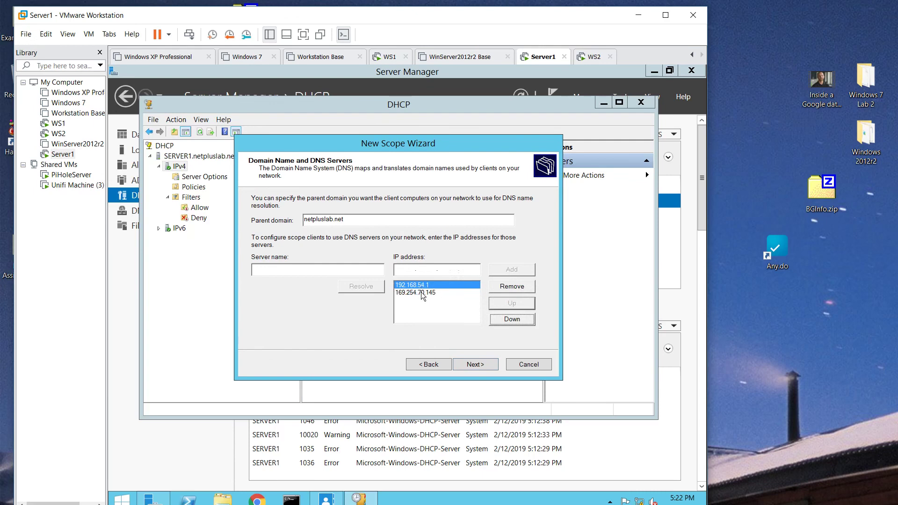
left_click(400, 293)
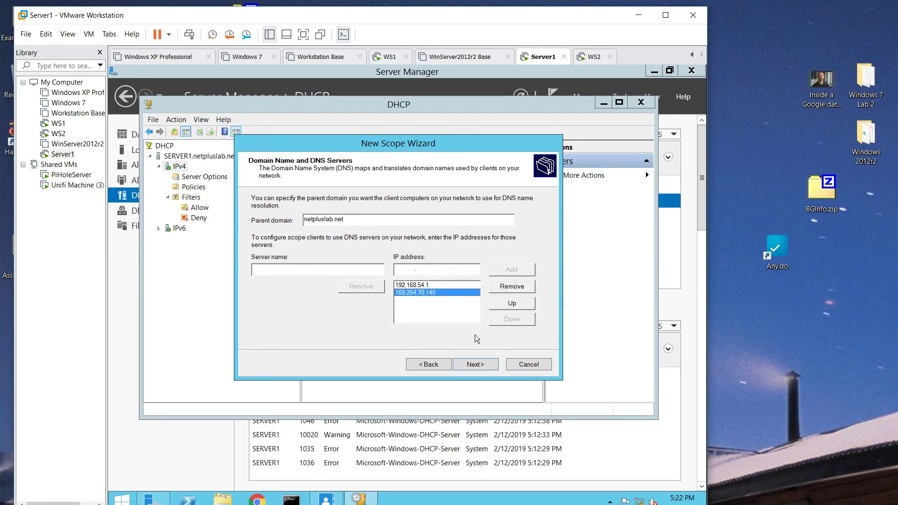
left_click(430, 285)
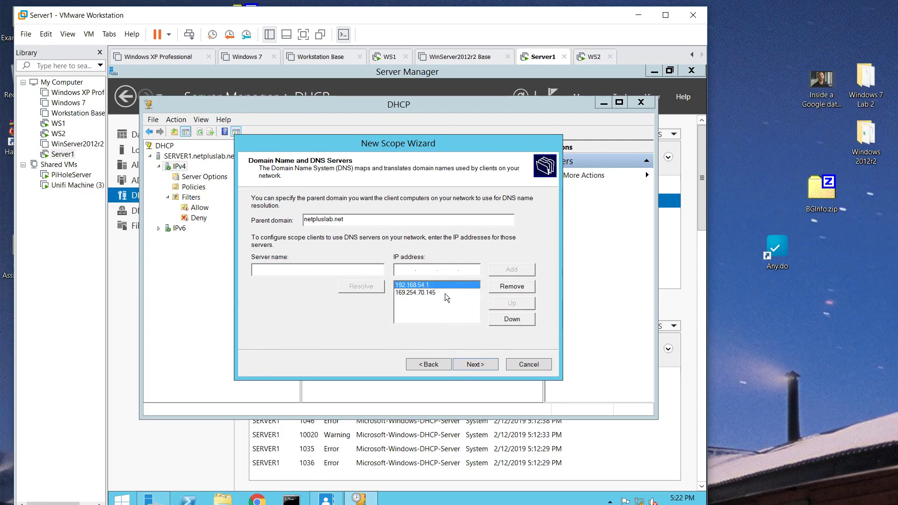
left_click(445, 290)
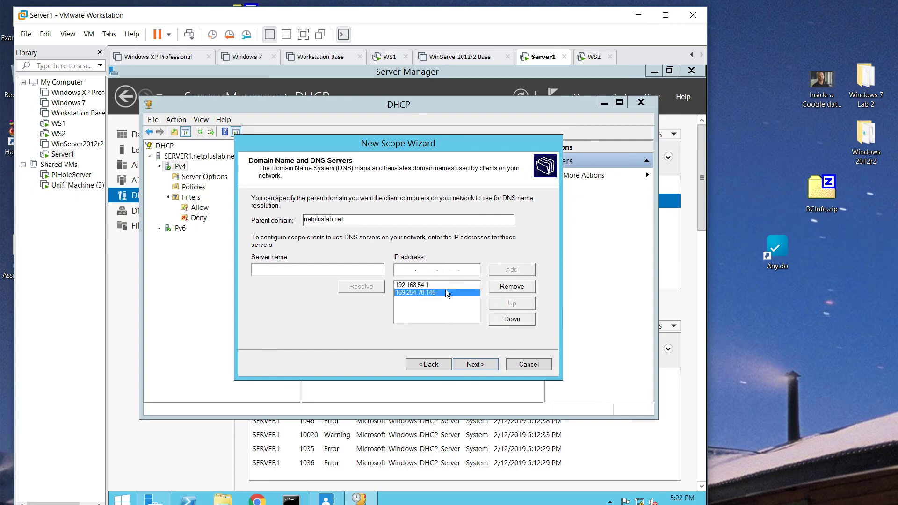
left_click(512, 286)
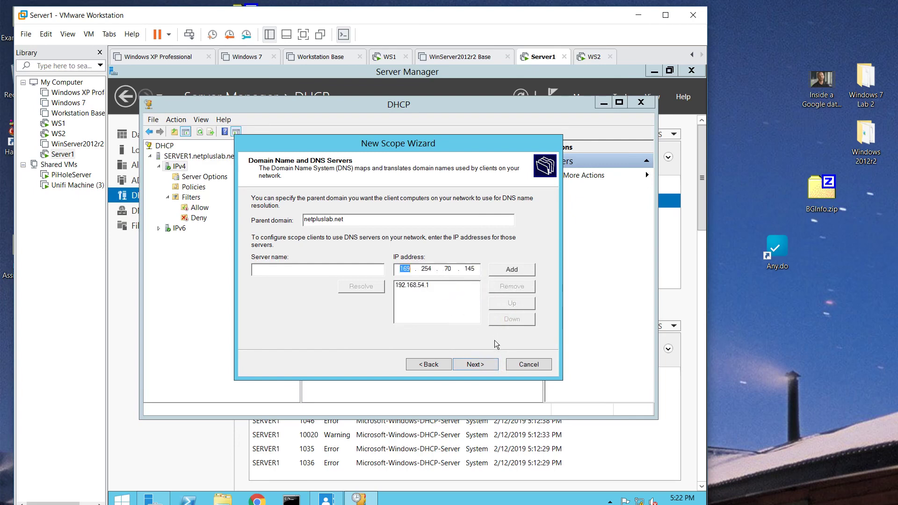
- Skip WINS, activate and finish Demo Scope, then switch to WS1
left_click(487, 363)
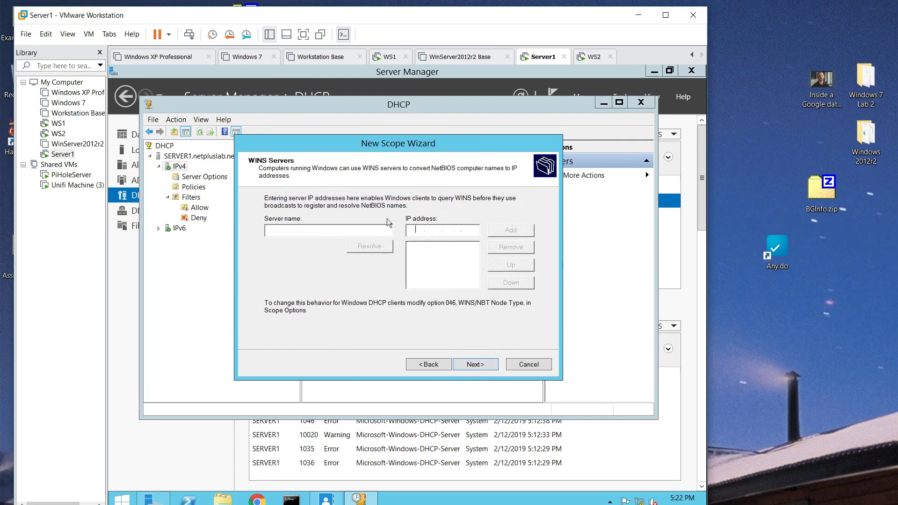
left_click(479, 363)
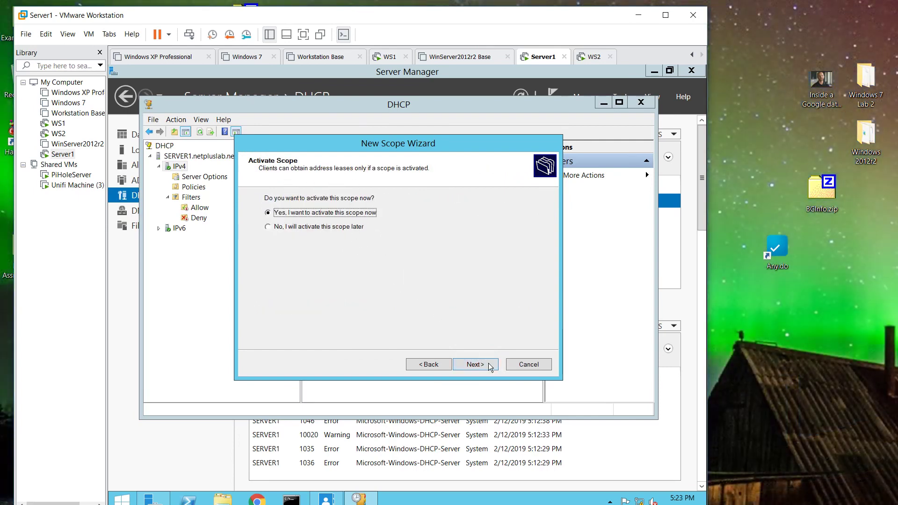
left_click(481, 362)
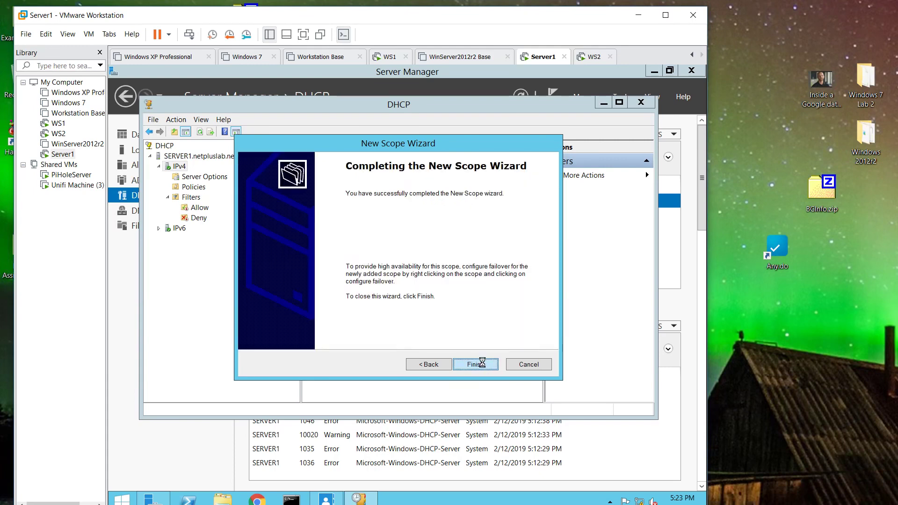
left_click(481, 362)
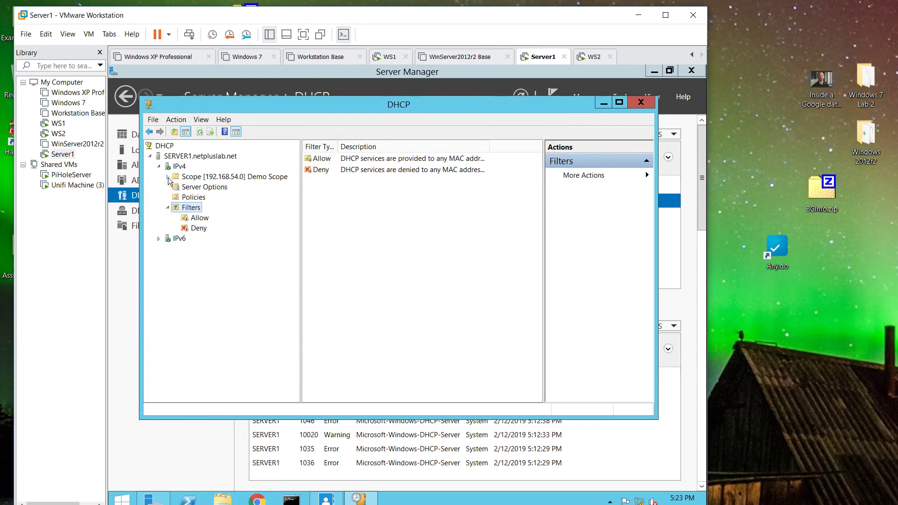
left_click(387, 58)
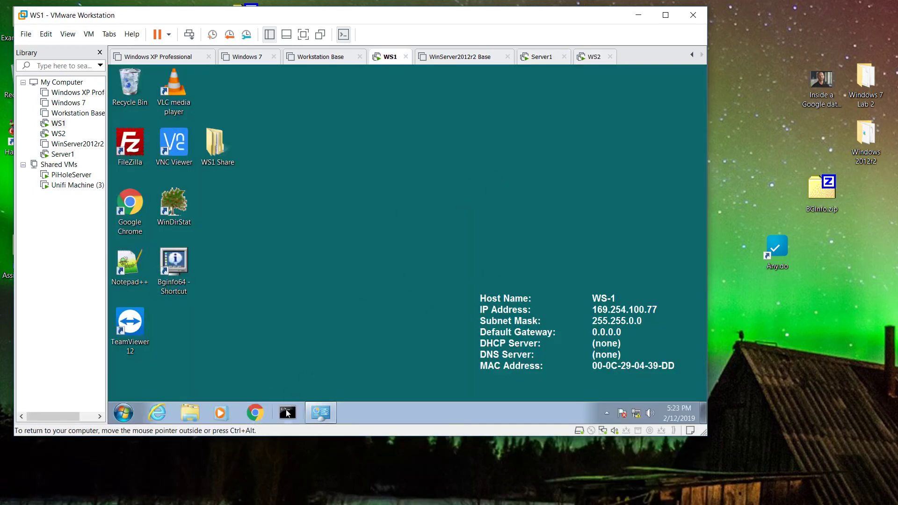
- On WS1, run ipconfig and then ipconfig /renew in a Command Prompt to request a lease
left_click(287, 412)
type("ip")
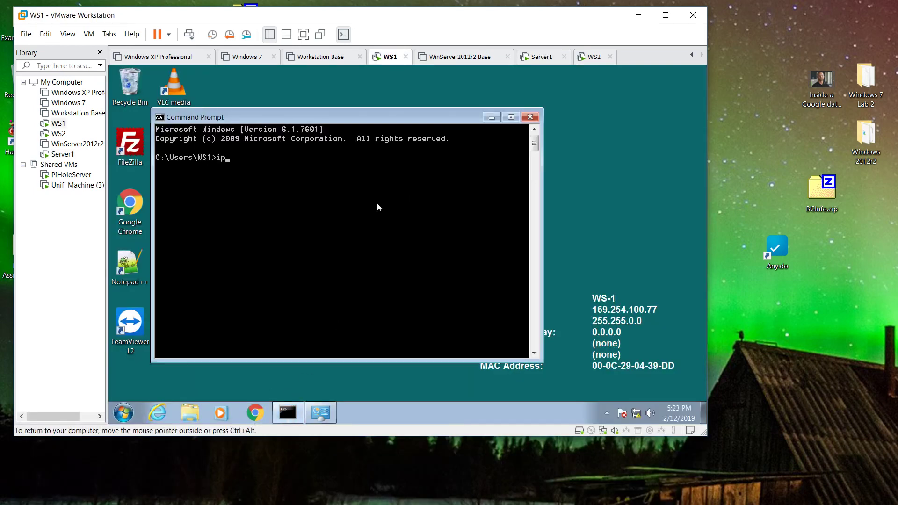
type("config")
key("Return")
key("Up")
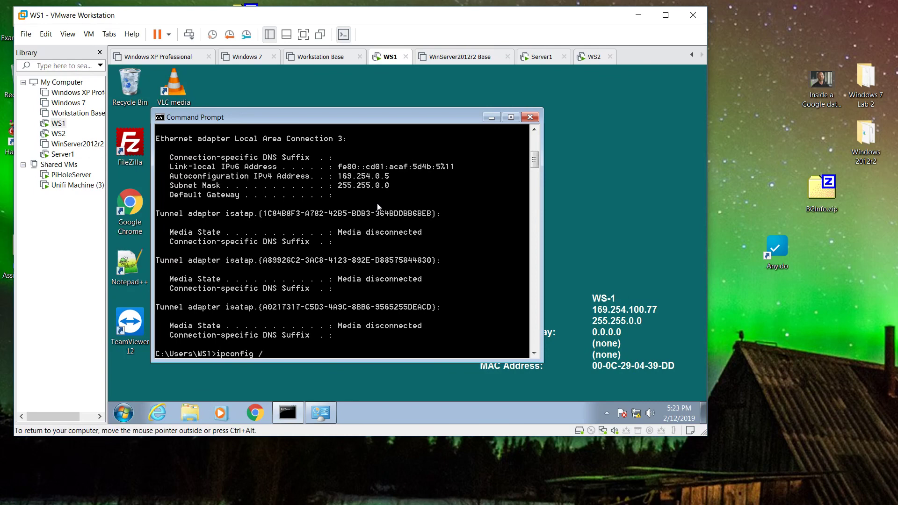
type("/renew")
key("Return")
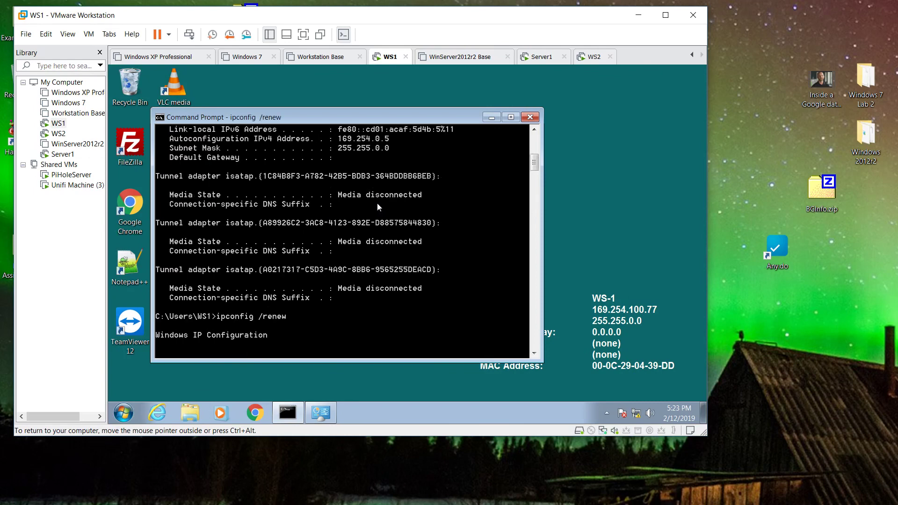
- Set the netpluslab.net network location to Home and open a fresh Command Prompt
left_click_drag(397, 113, 425, 118)
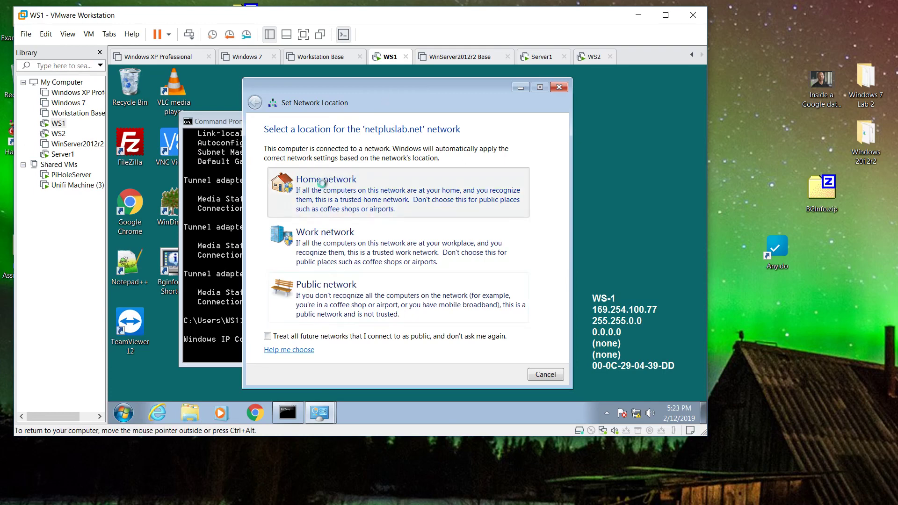
left_click(324, 185)
left_click(555, 376)
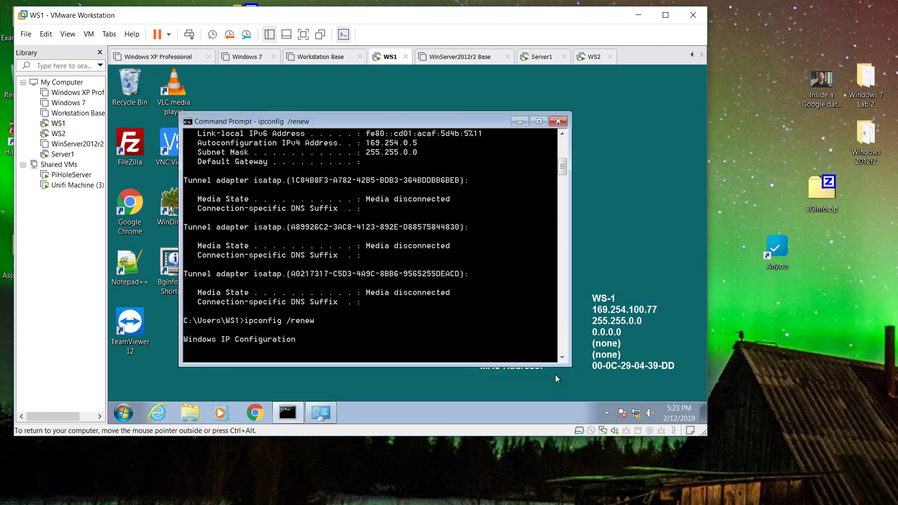
left_click_drag(445, 124, 466, 104)
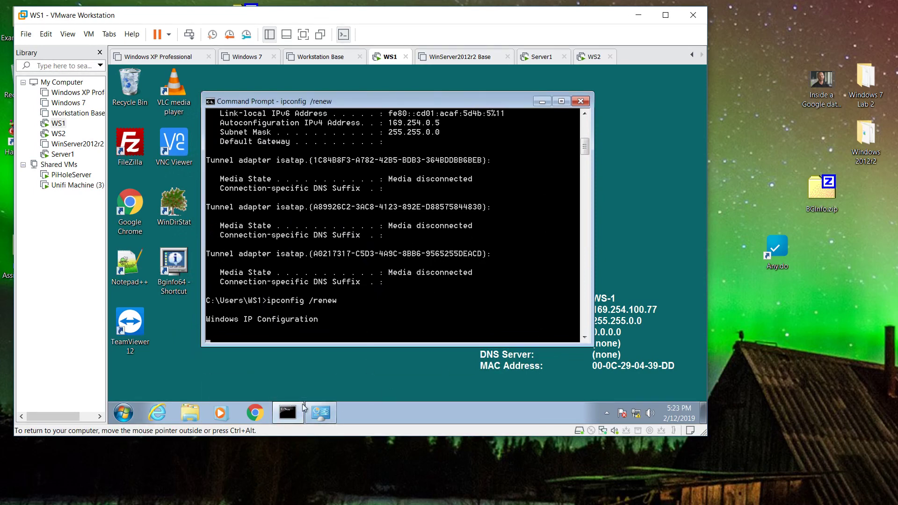
left_click(286, 415)
left_click(286, 414)
left_click(580, 101)
left_click(288, 412)
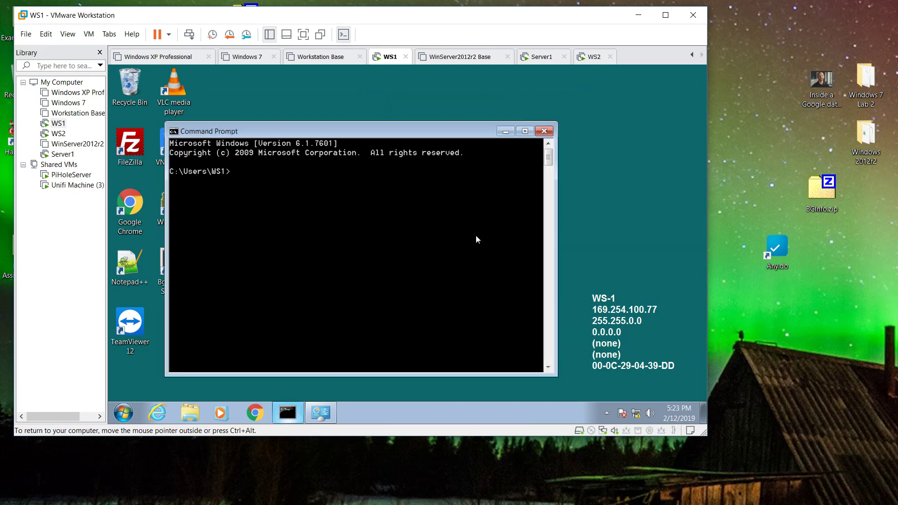
- Run ipconfig and find the leased 192.168.54.206 address, gateway 192.168.54.1, and netpluslab.net suffix
type("ipcon")
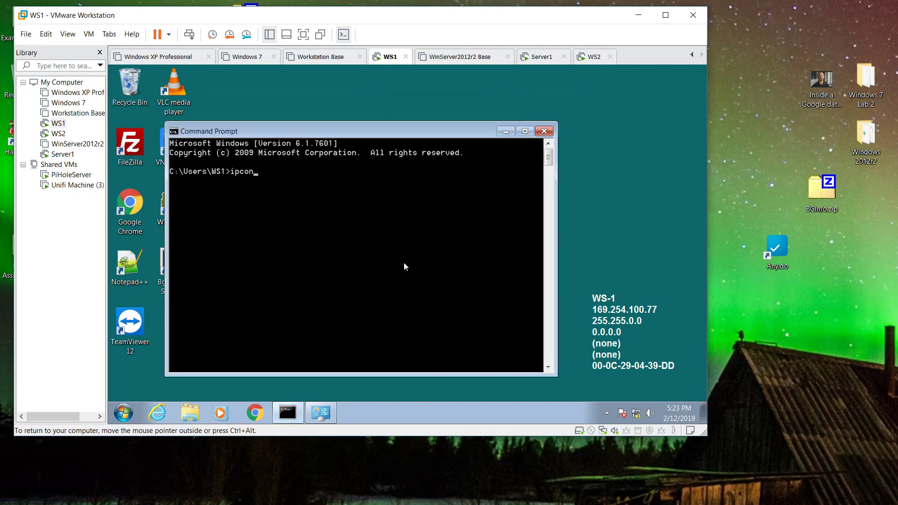
type("fig")
key("Return")
scroll(405, 266, "up", 8)
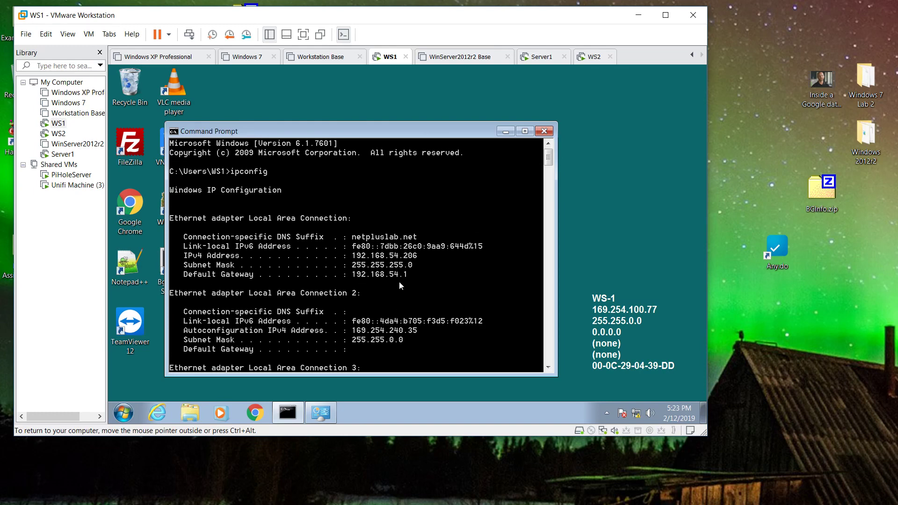
scroll(415, 240, "down", 2)
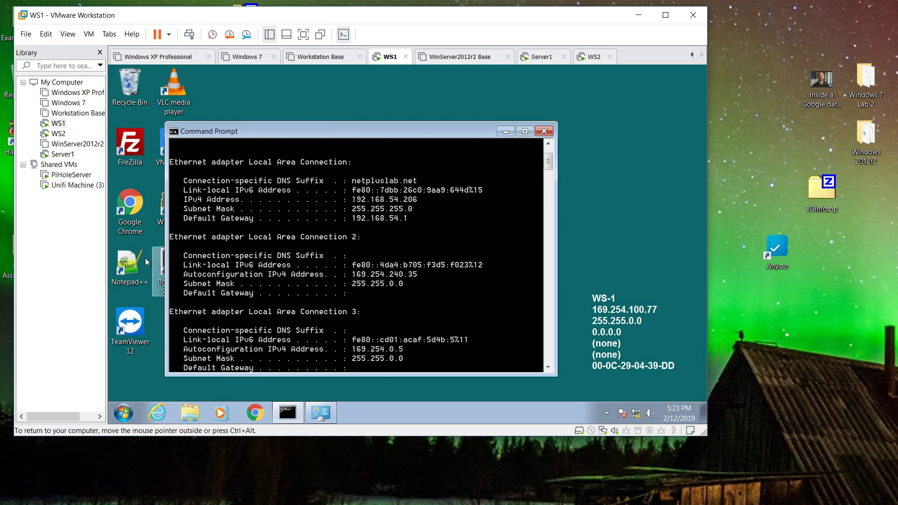
scroll(289, 280, "down", 5)
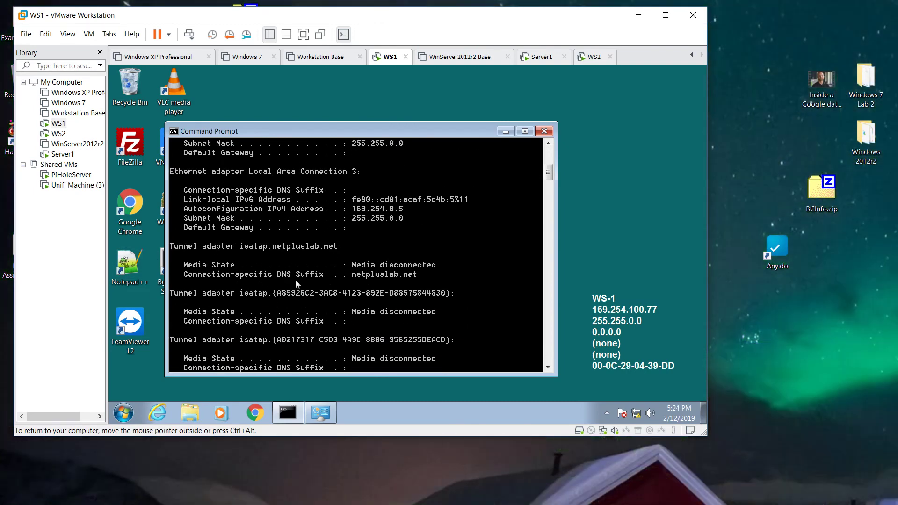
scroll(376, 296, "down", 3)
scroll(375, 296, "up", 4)
scroll(376, 298, "up", 3)
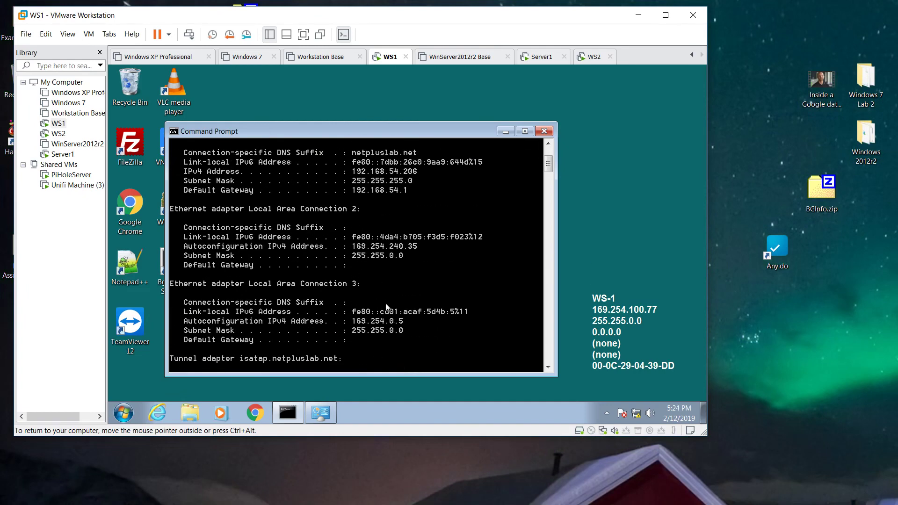
scroll(387, 304, "up", 2)
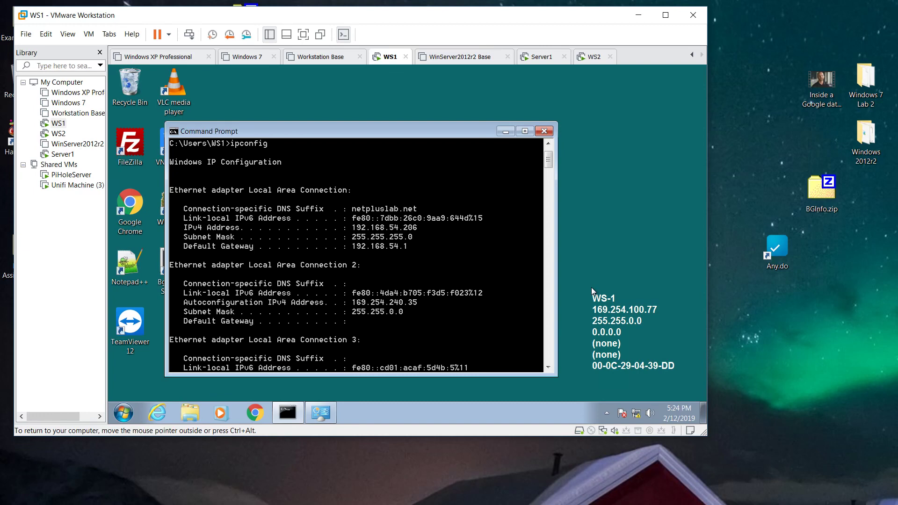
- Revert WS1 to its 'Before domain connection' snapshot
right_click(58, 124)
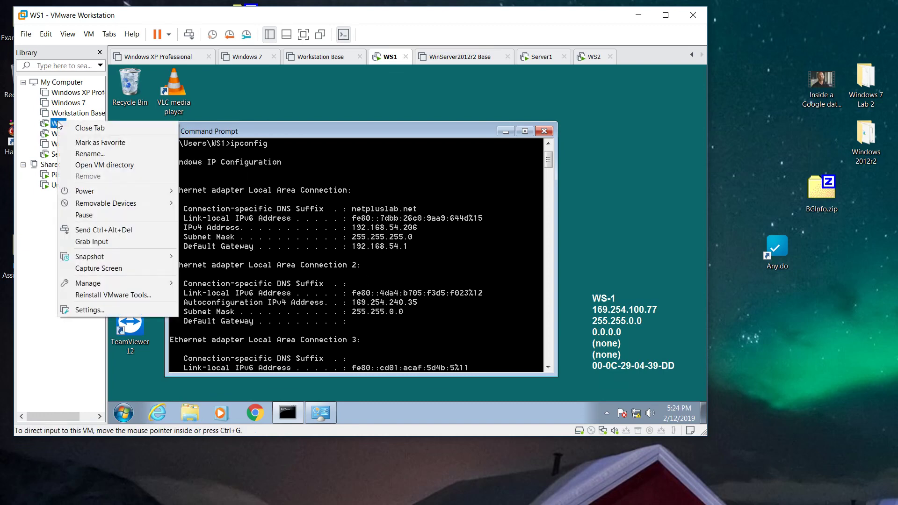
mouse_move(101, 260)
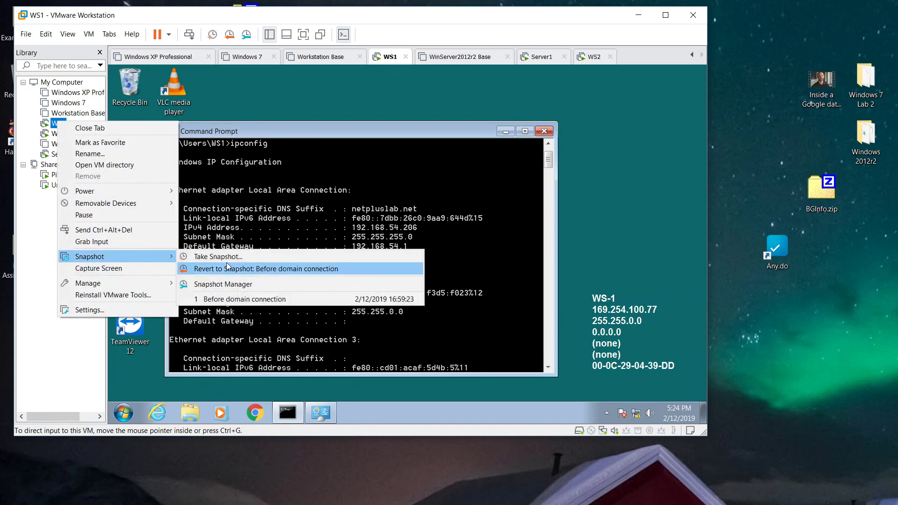
left_click(335, 269)
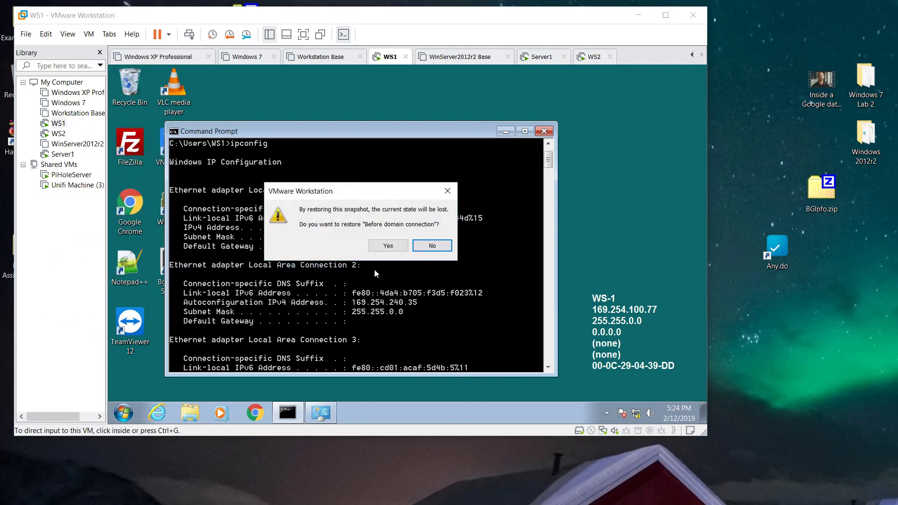
left_click(388, 246)
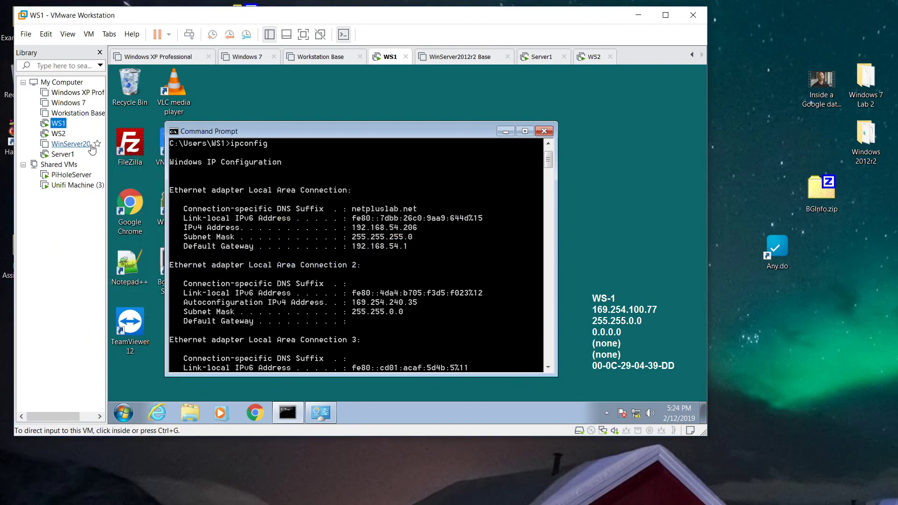
- Revert WS2 to its 'Before domain hookup' snapshot and watch both restores progress
left_click(57, 134)
right_click(56, 135)
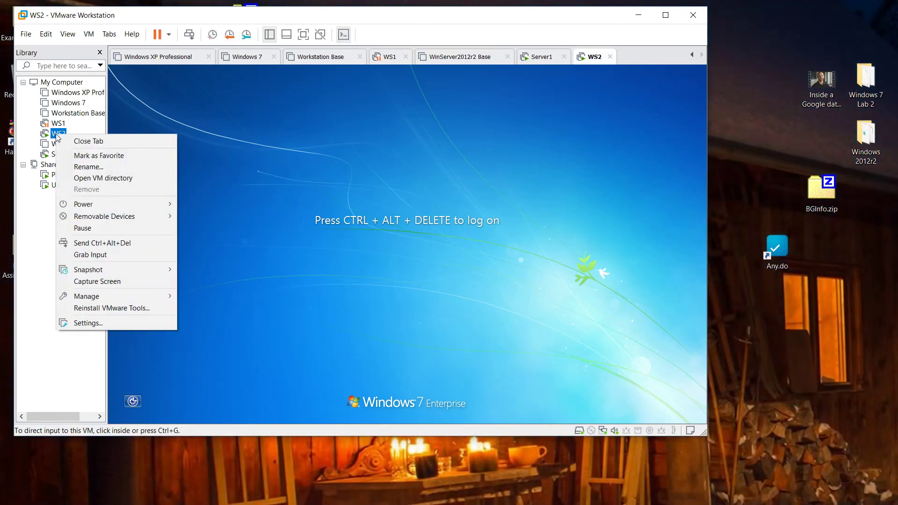
left_click(141, 243)
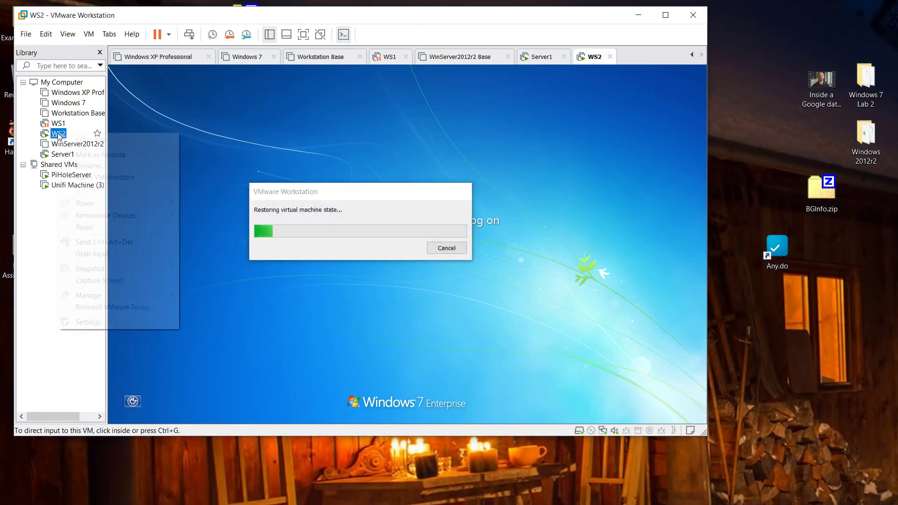
mouse_move(106, 270)
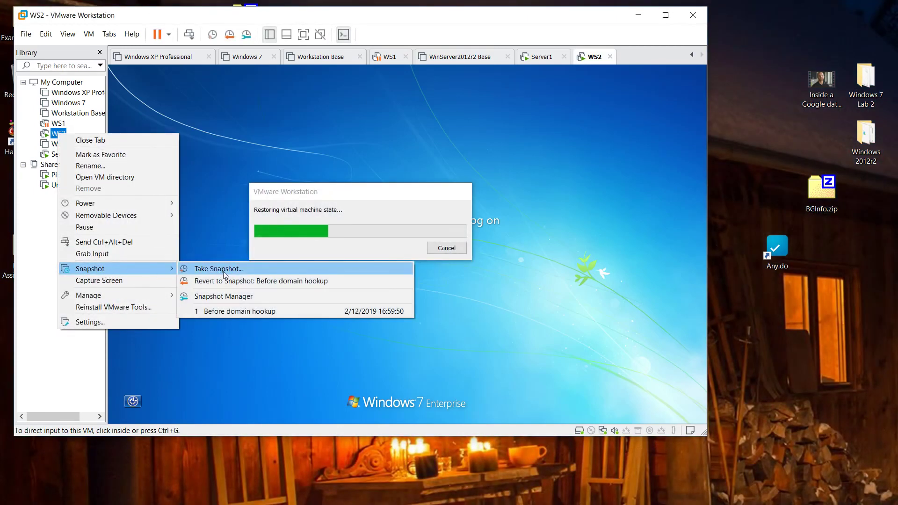
left_click(228, 282)
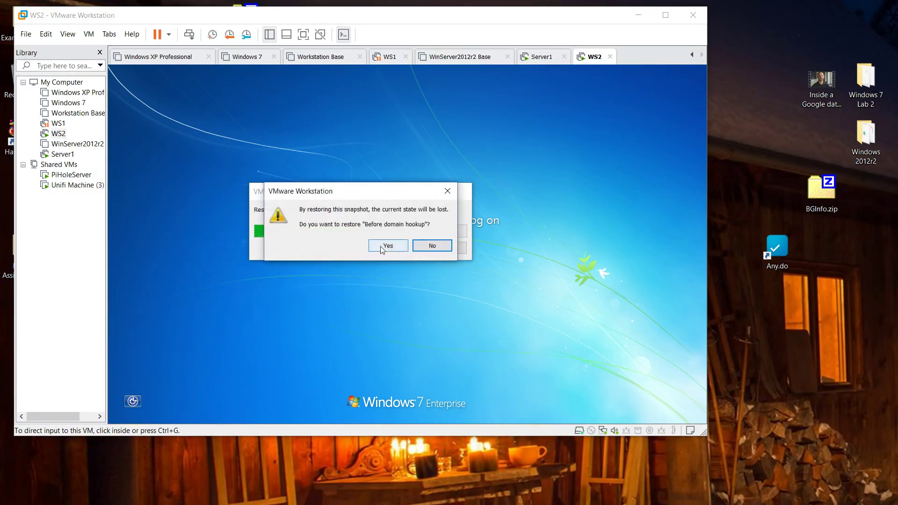
left_click(382, 247)
left_click(58, 123)
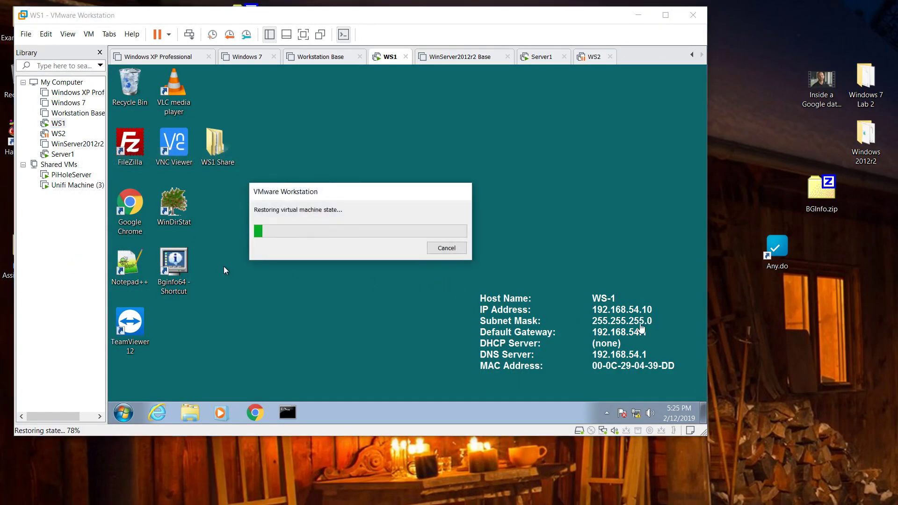
left_click(70, 132)
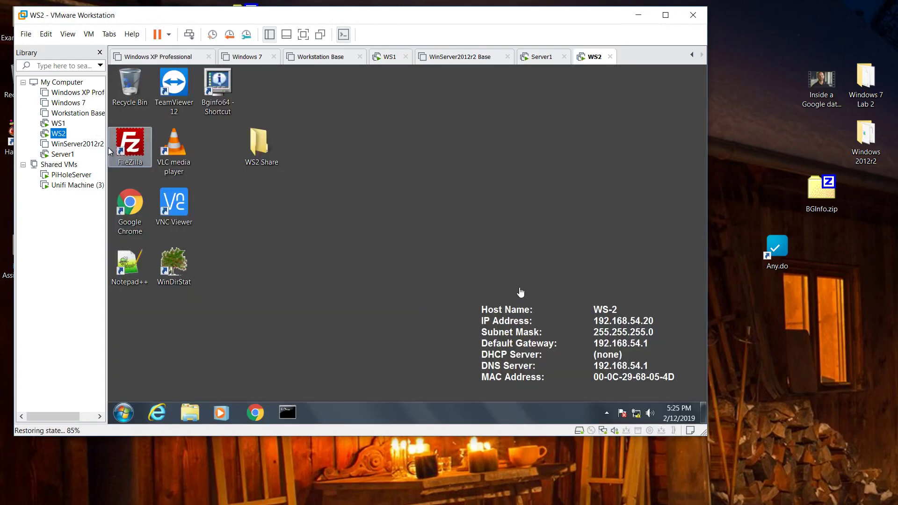
- Revert Server1 to its 'Post AD DS install' snapshot
left_click(62, 155)
right_click(63, 158)
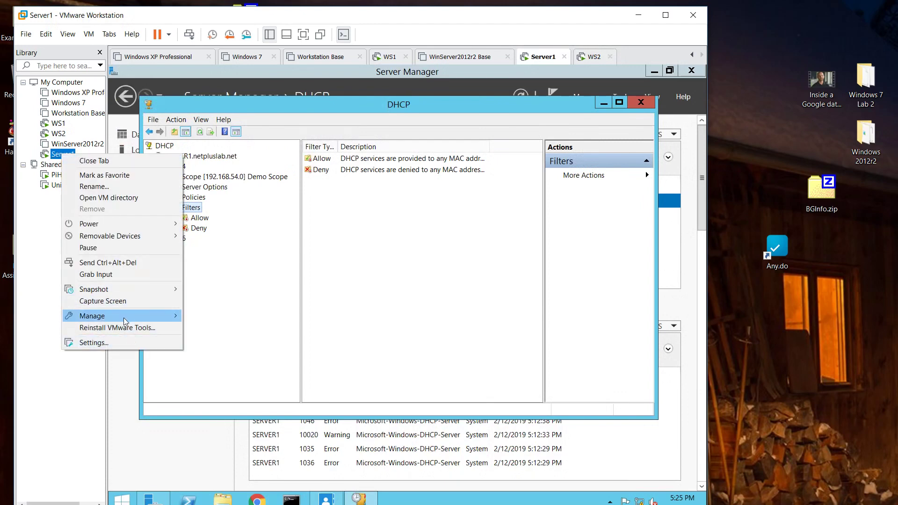
mouse_move(125, 320)
mouse_move(128, 292)
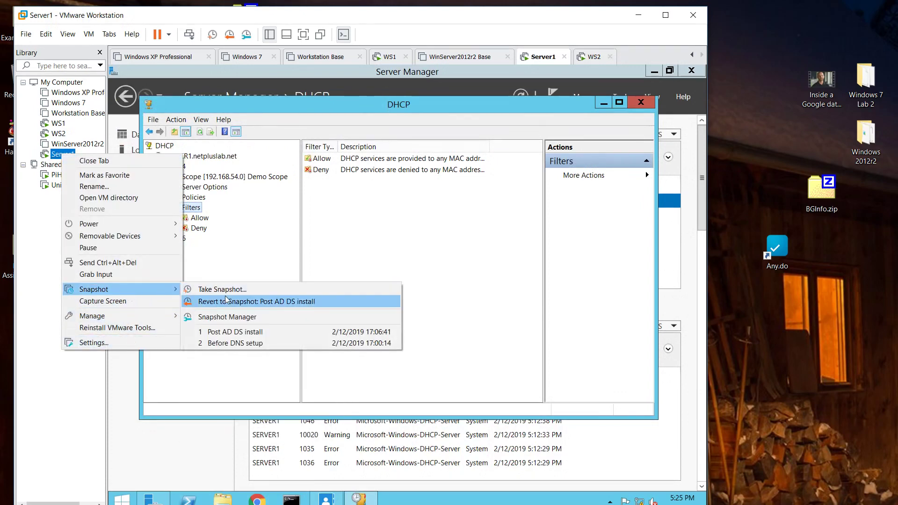
left_click(271, 301)
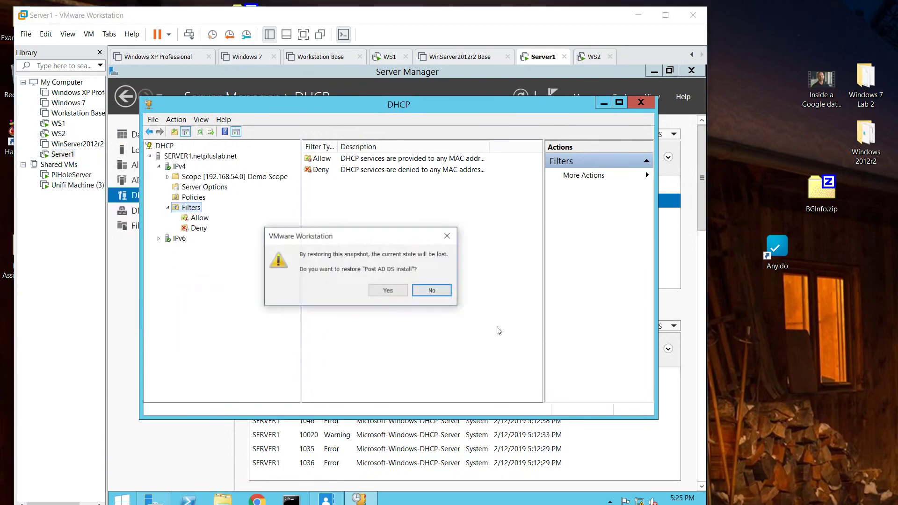
left_click(391, 292)
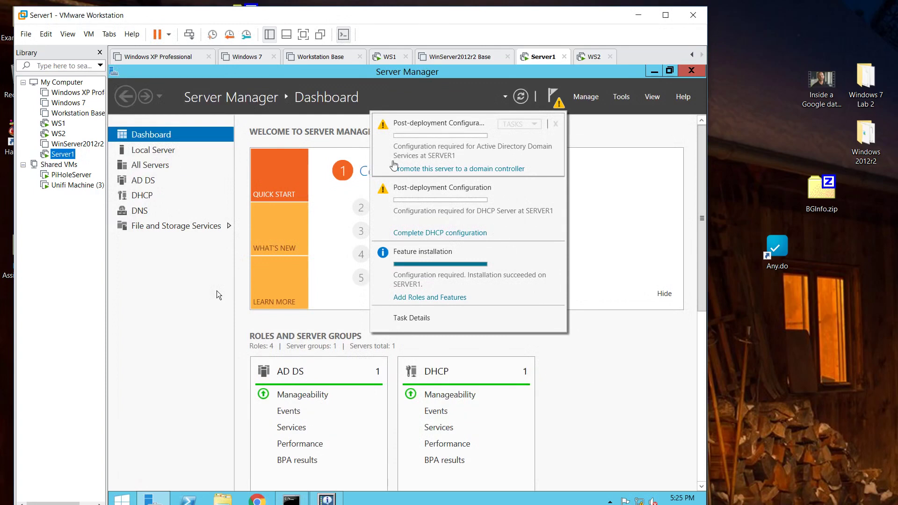
- Check Server1's Snapshot Manager to confirm 'Post AD DS install' is the current state
right_click(68, 158)
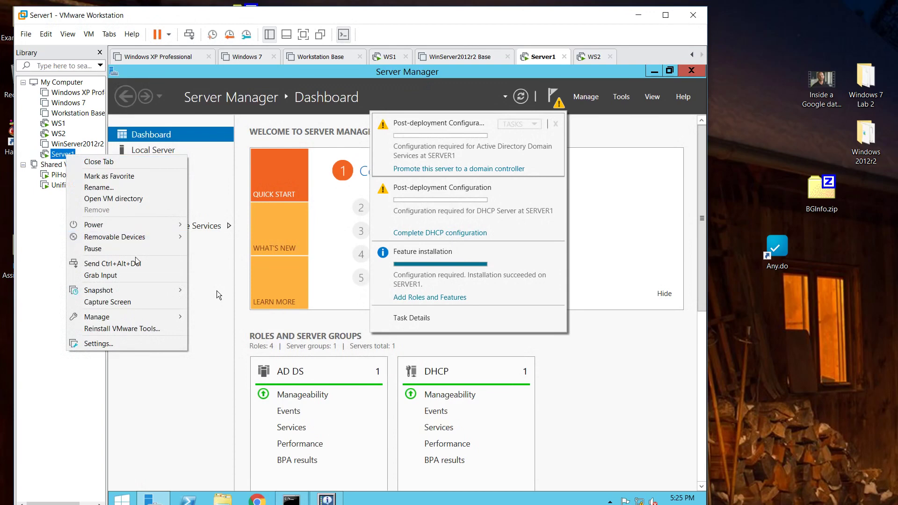
mouse_move(139, 290)
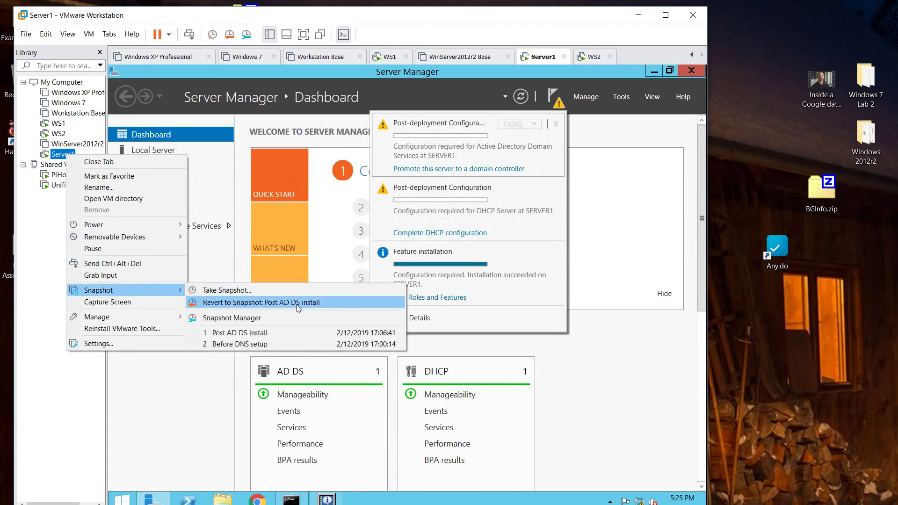
left_click(295, 318)
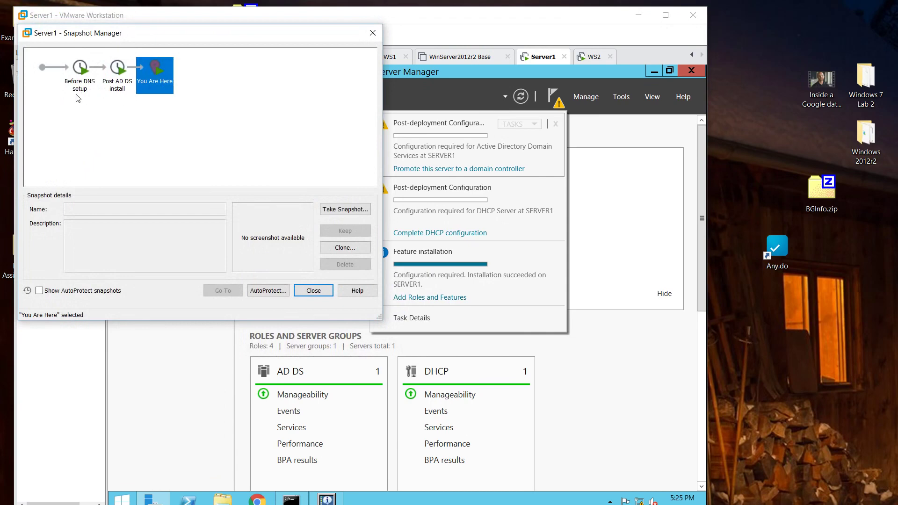
left_click(314, 290)
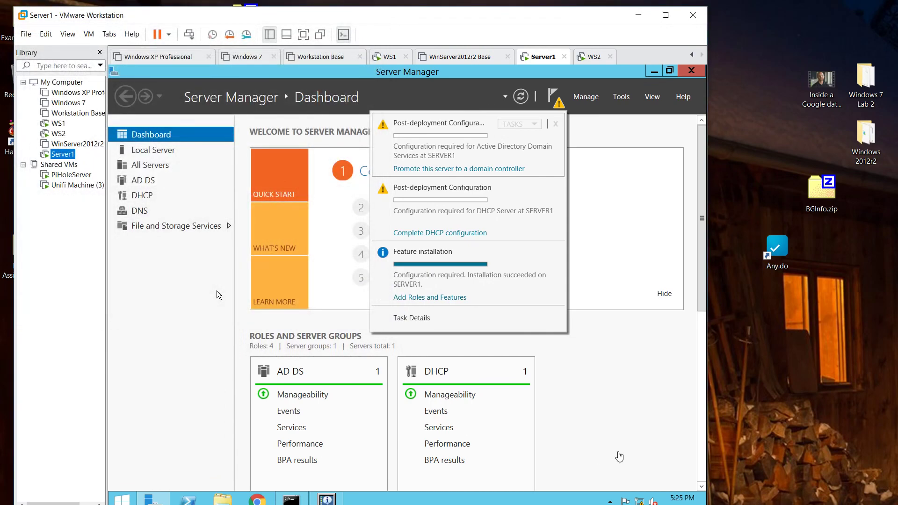